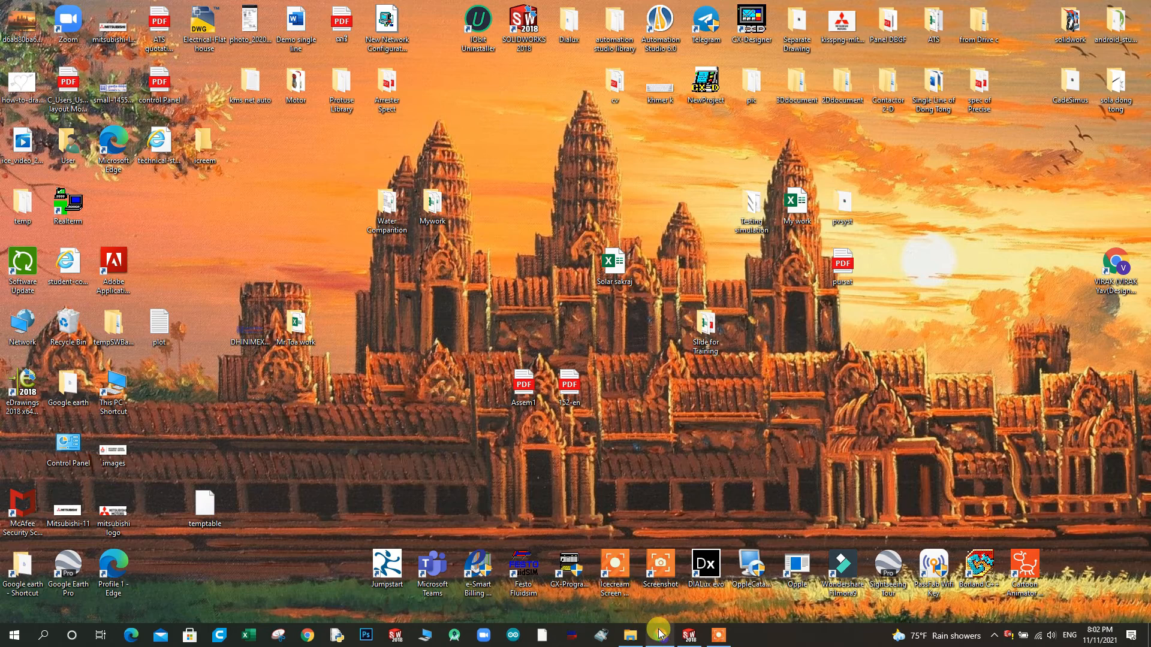
Switch to Chrome and view the Porsche 911 Carrera 1998 blueprint from the image search results
{"action": "left_click", "coordinate": [660, 633]}
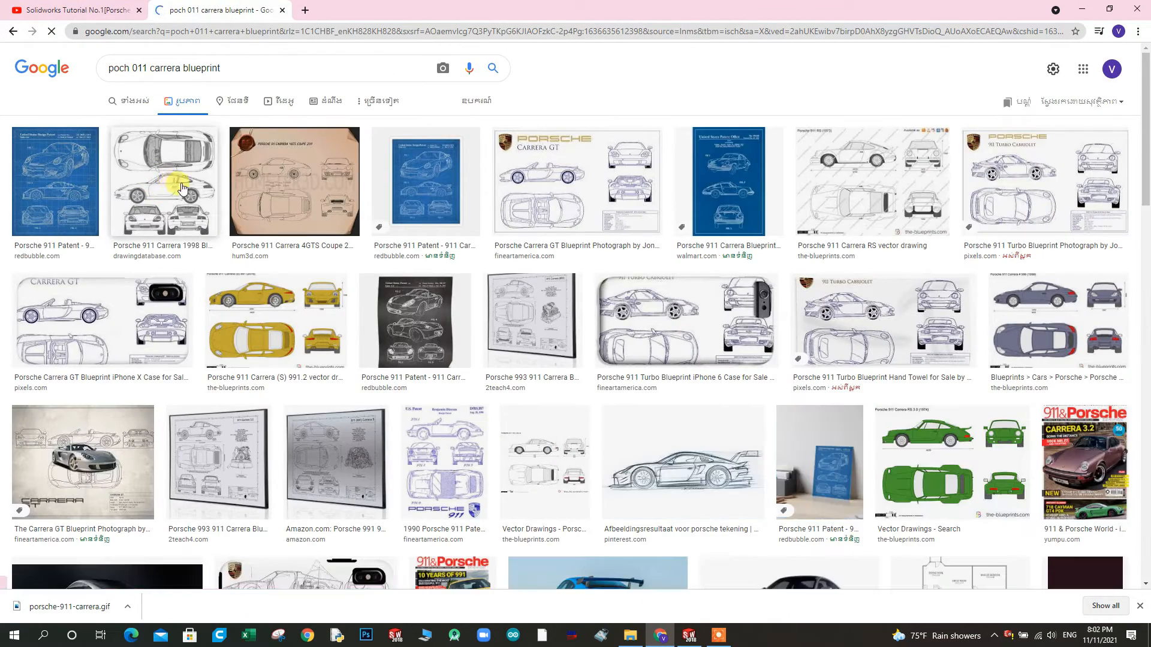
{"action": "left_click", "coordinate": [163, 190]}
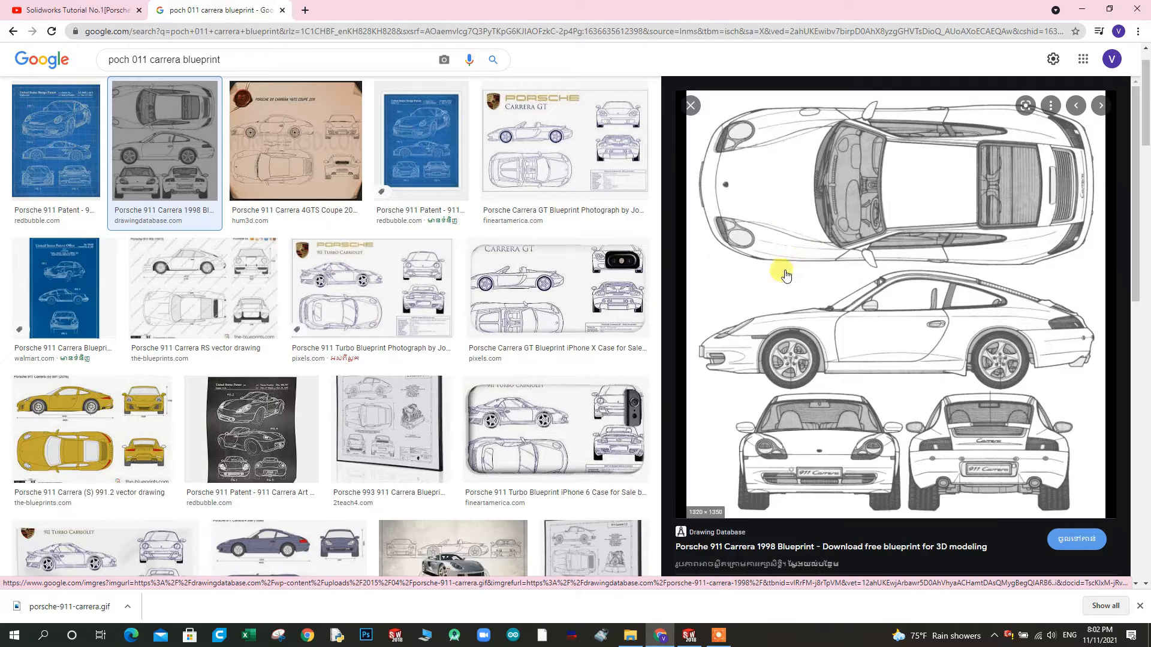
{"action": "left_click", "coordinate": [1082, 9]}
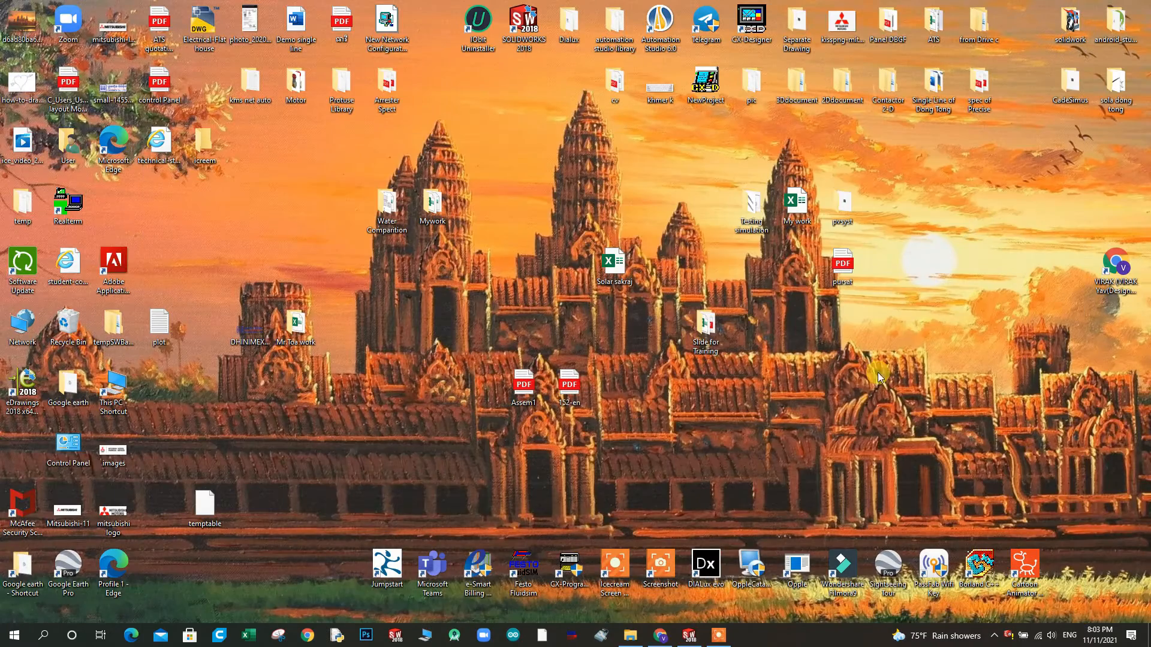
Switch to File Explorer and open the porsche-911-carrera image in the 2.Porch 911 folder
{"action": "left_click", "coordinate": [630, 635]}
{"action": "double_click", "coordinate": [147, 147]}
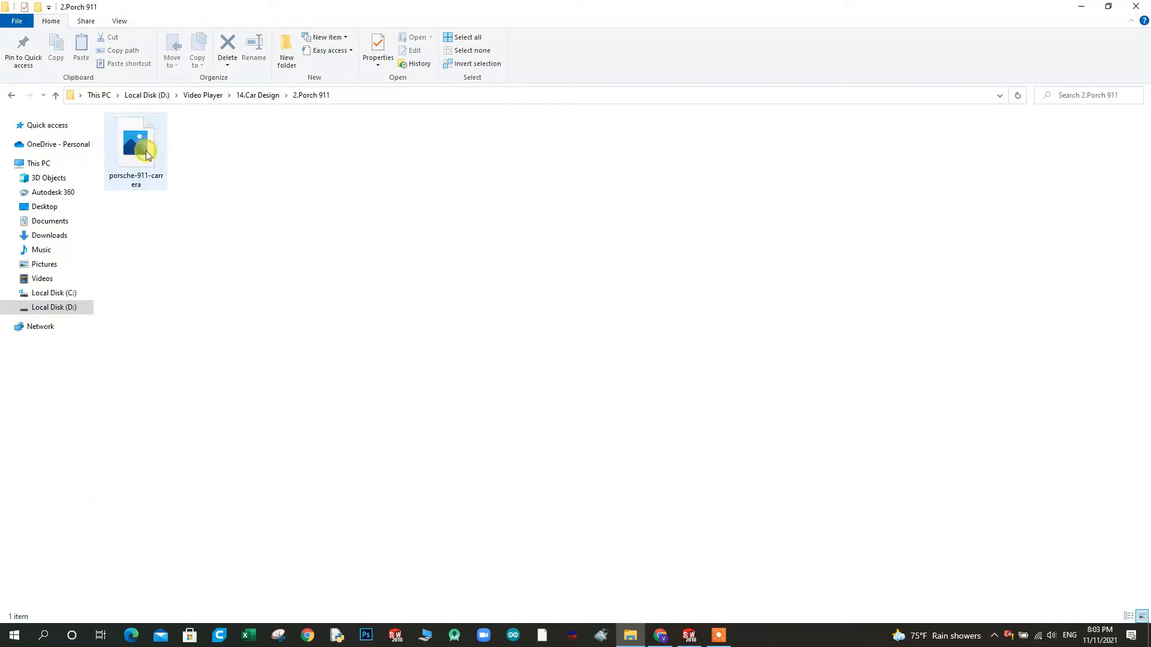
{"action": "double_click", "coordinate": [147, 154]}
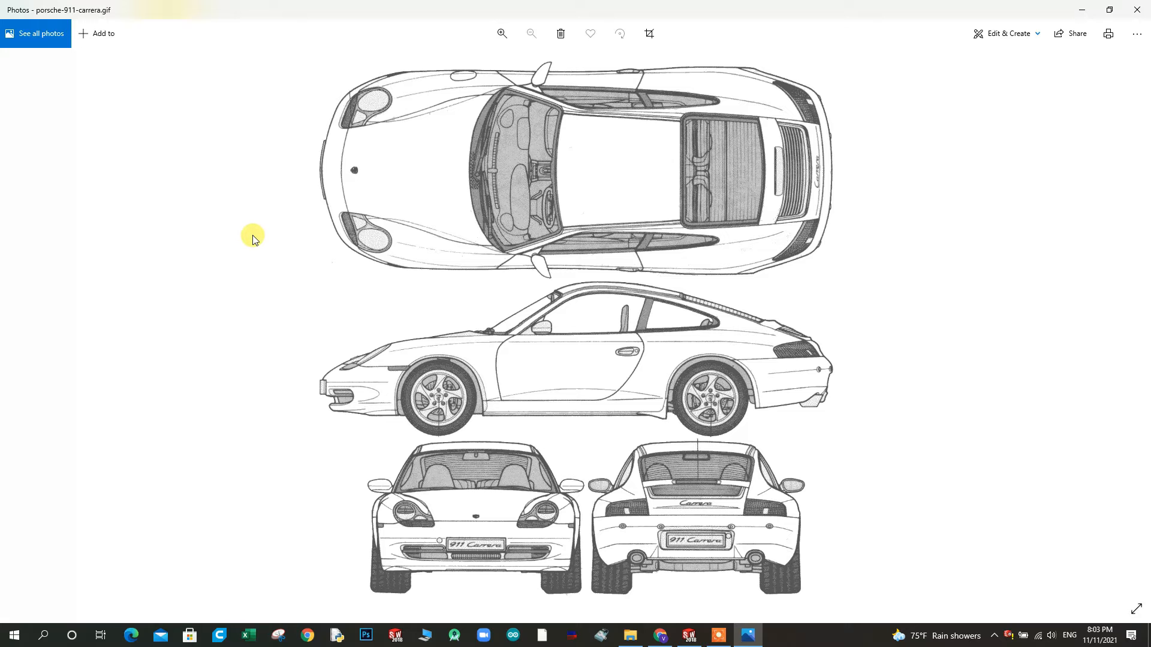
Capture the car's top view from the blueprint as a rectangular snip with Snipping Tool
{"action": "left_click", "coordinate": [274, 635]}
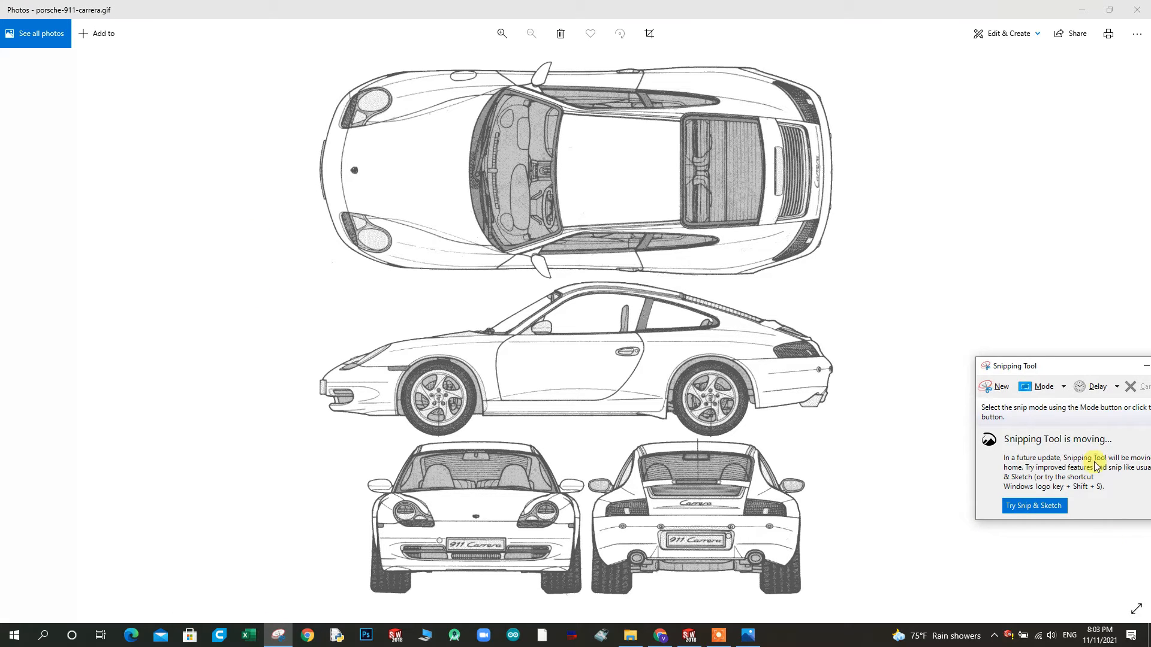
{"action": "left_click", "coordinate": [992, 391]}
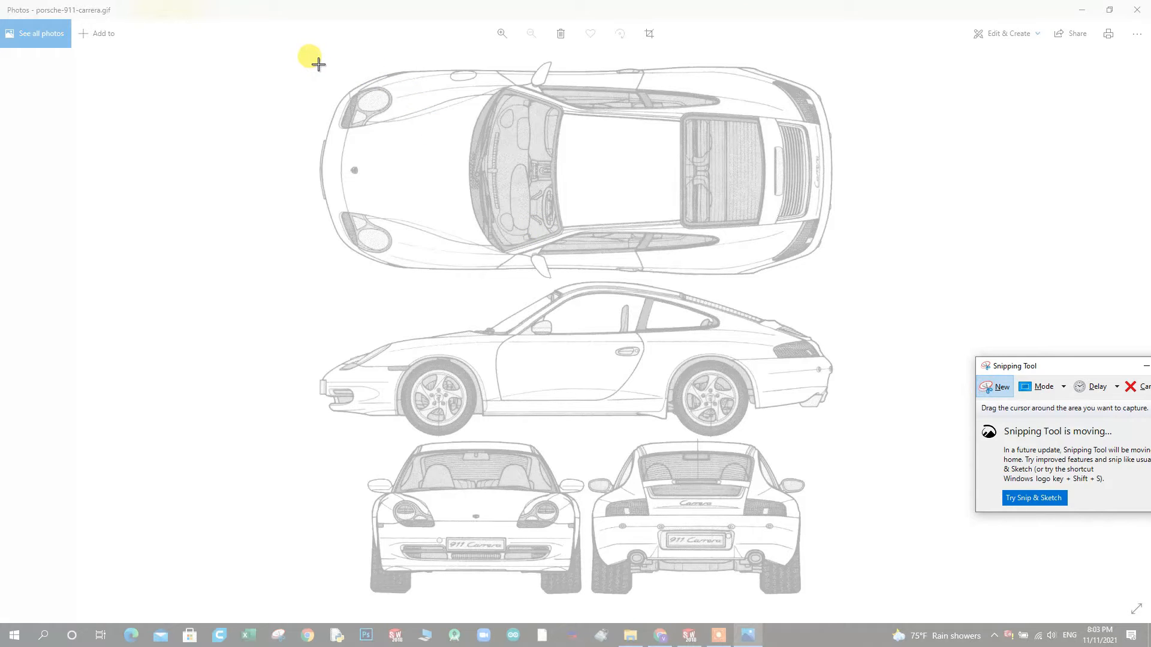
{"action": "left_click_drag", "start_coordinate": [319, 64], "coordinate": [832, 278]}
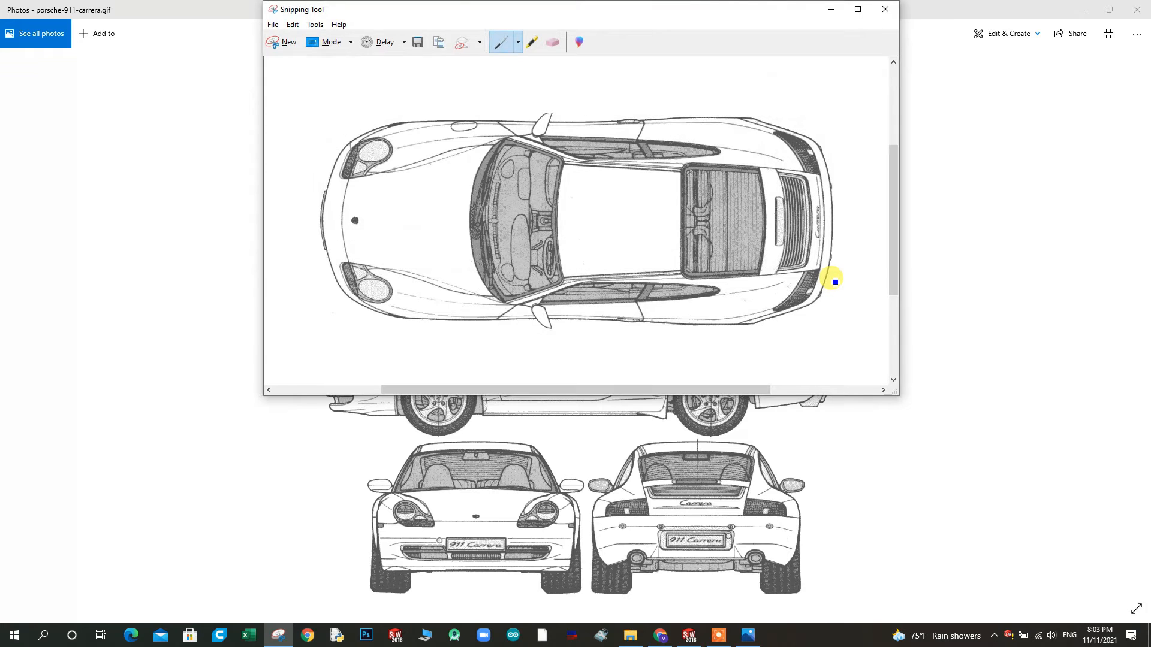
Save the top-view snip as a PNG named 1 in the 2.Porch 911 folder
{"action": "left_click", "coordinate": [273, 24]}
{"action": "left_click", "coordinate": [291, 53]}
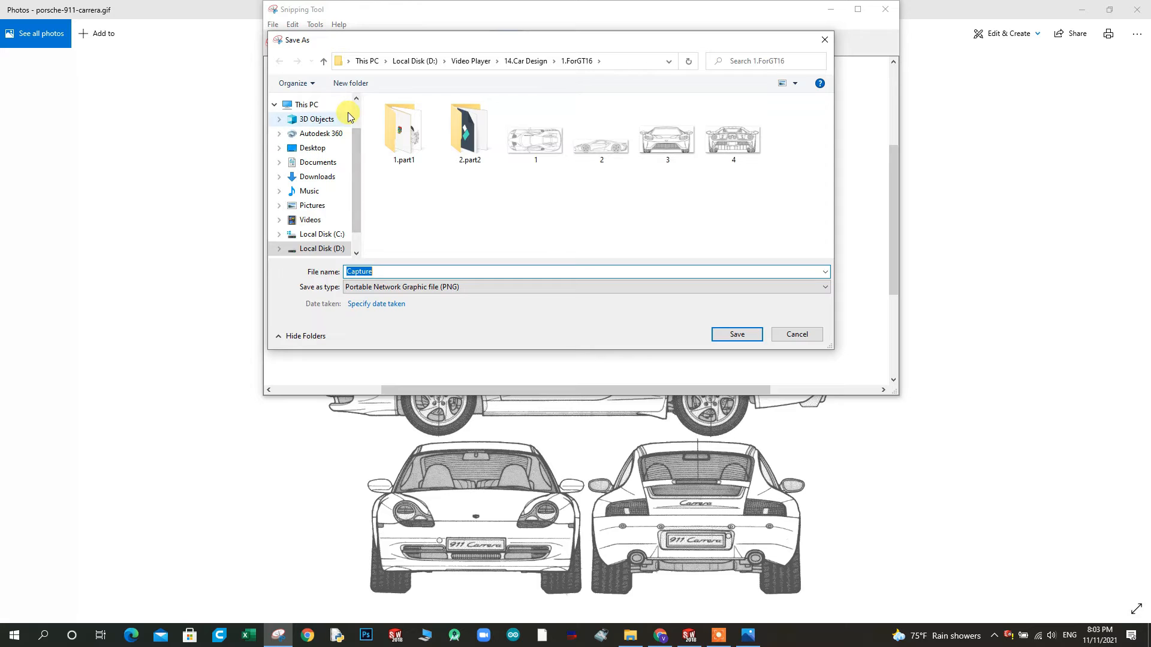
{"action": "left_click", "coordinate": [322, 62]}
{"action": "double_click", "coordinate": [401, 132]}
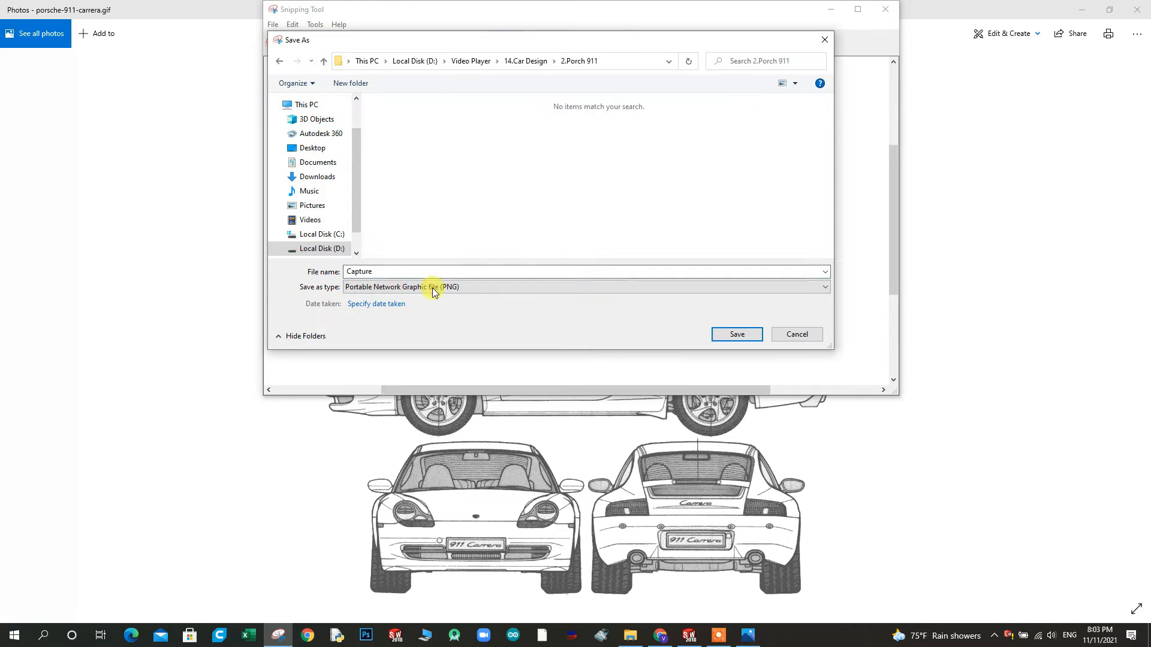
{"action": "double_click", "coordinate": [399, 270]}
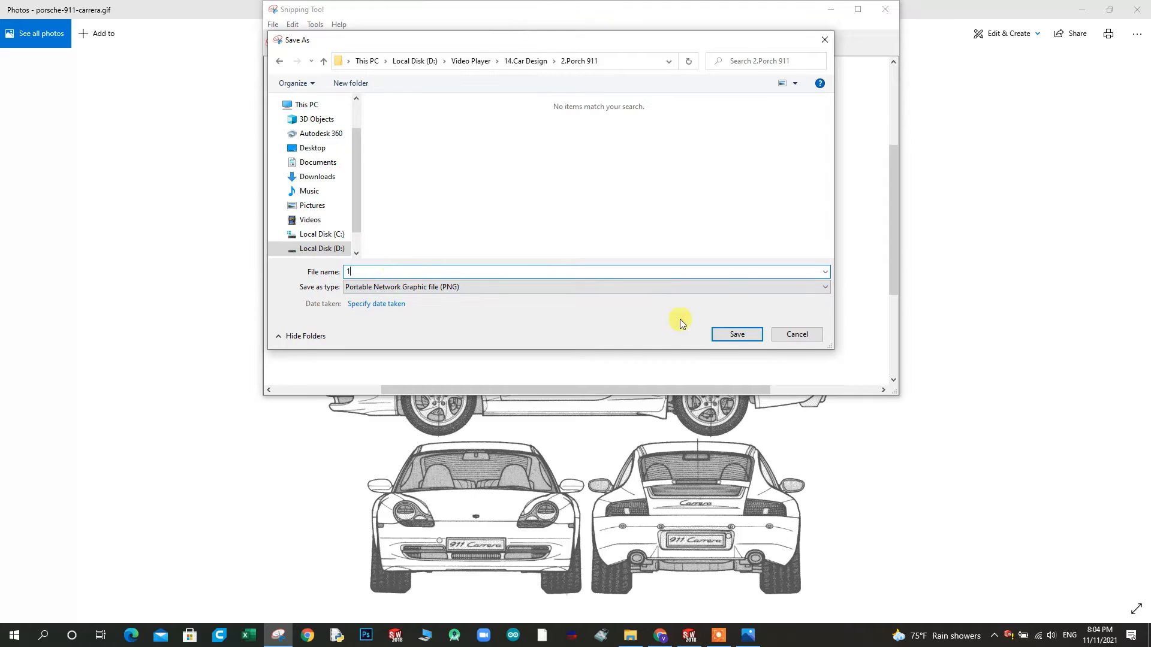
{"action": "left_click", "coordinate": [736, 336]}
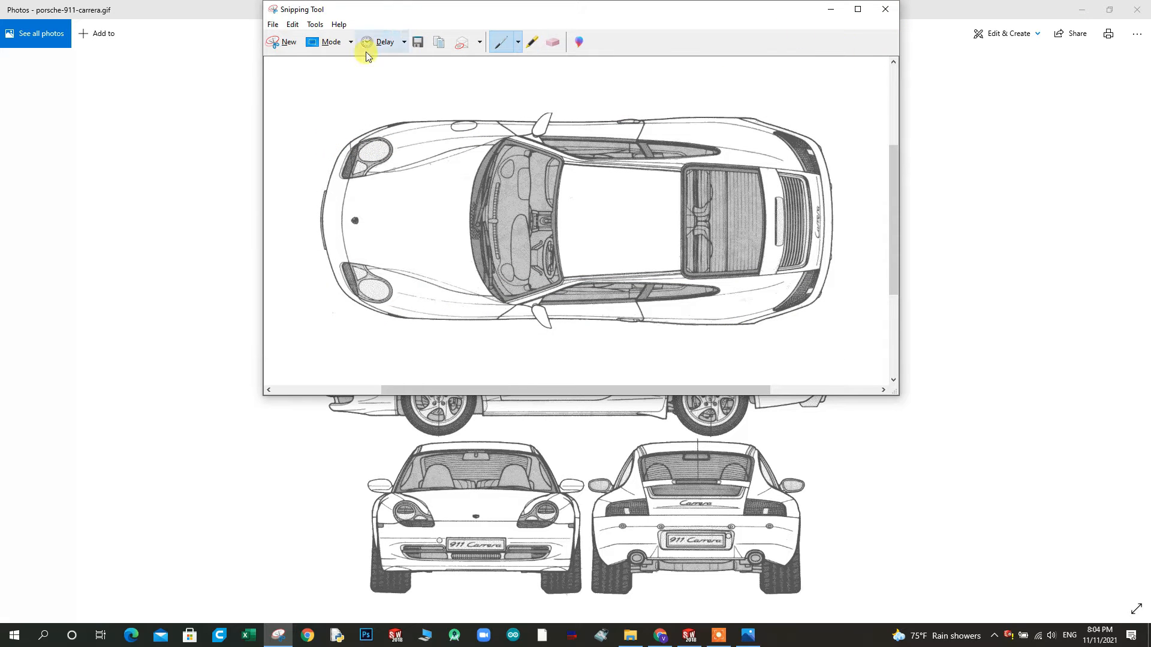
Snip the car's side view from the blueprint and save it as 2 in the same folder
{"action": "left_click", "coordinate": [279, 41]}
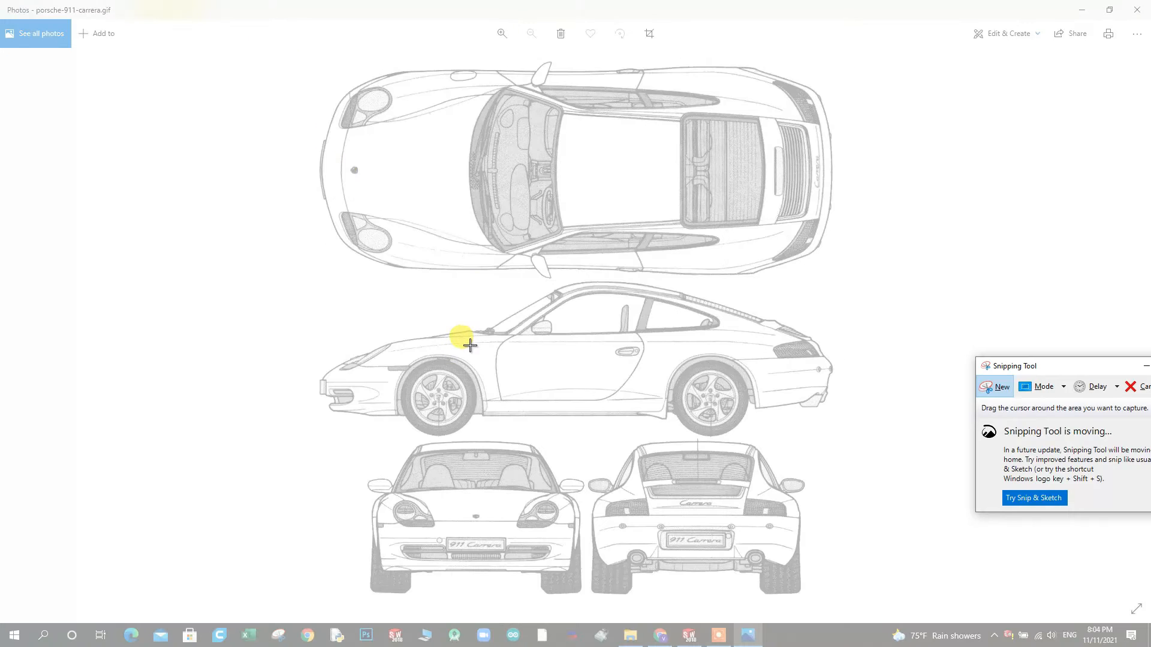
{"action": "left_click_drag", "start_coordinate": [316, 285], "coordinate": [833, 437]}
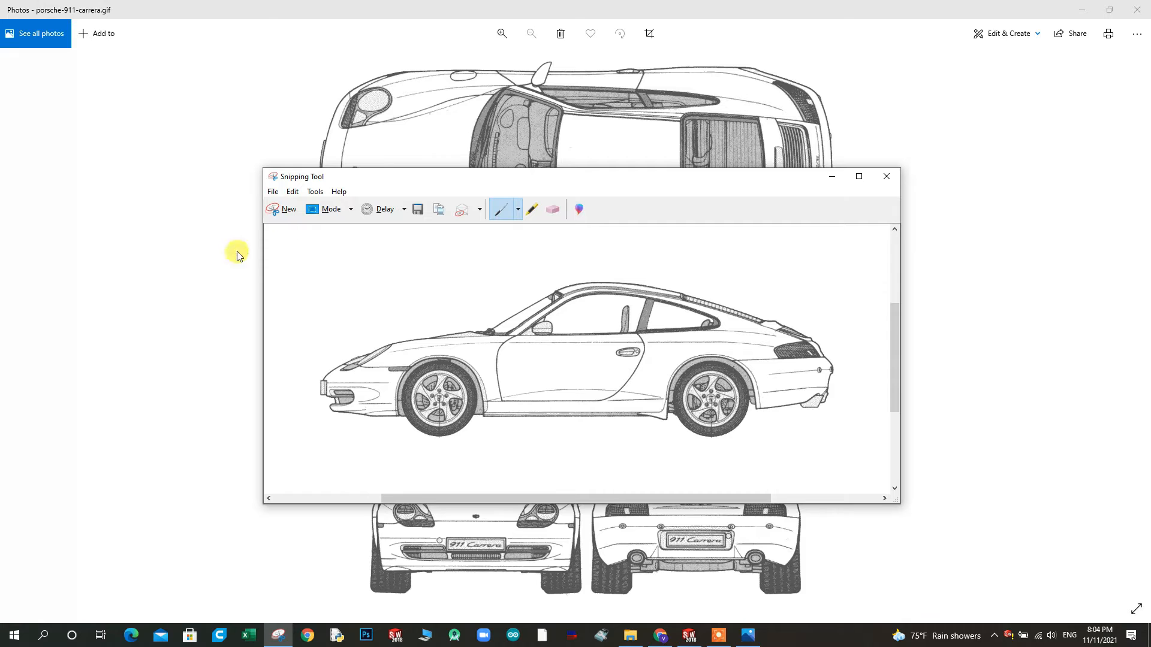
{"action": "left_click", "coordinate": [272, 191]}
{"action": "left_click", "coordinate": [290, 221]}
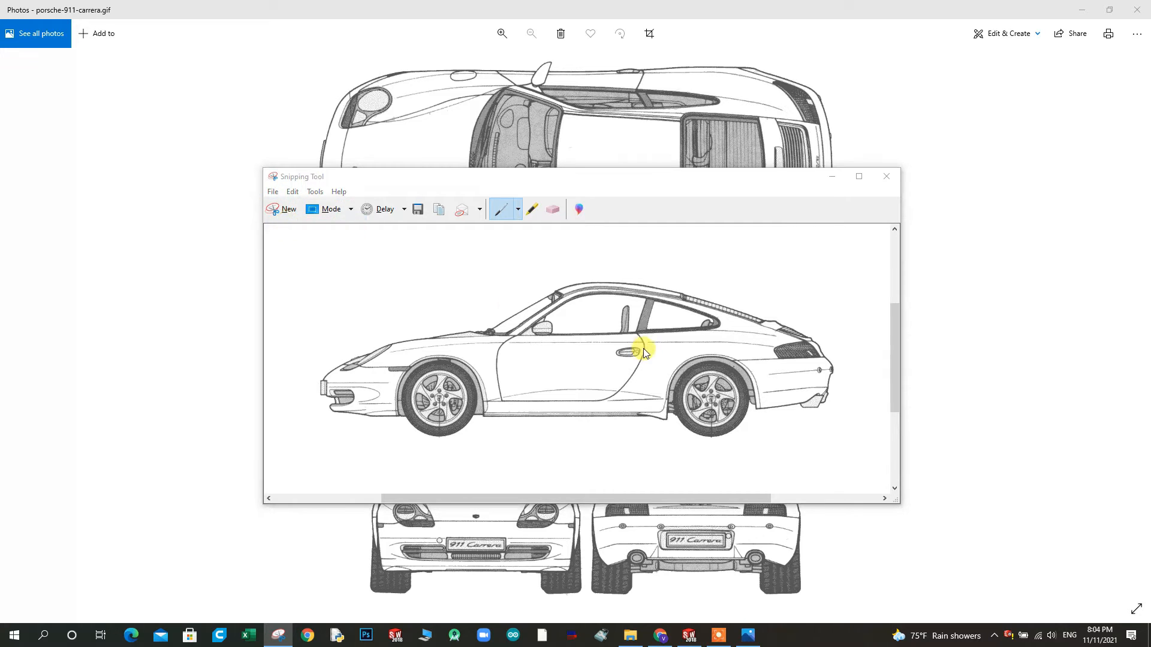
{"action": "type", "text": "2"}
{"action": "left_click", "coordinate": [733, 501]}
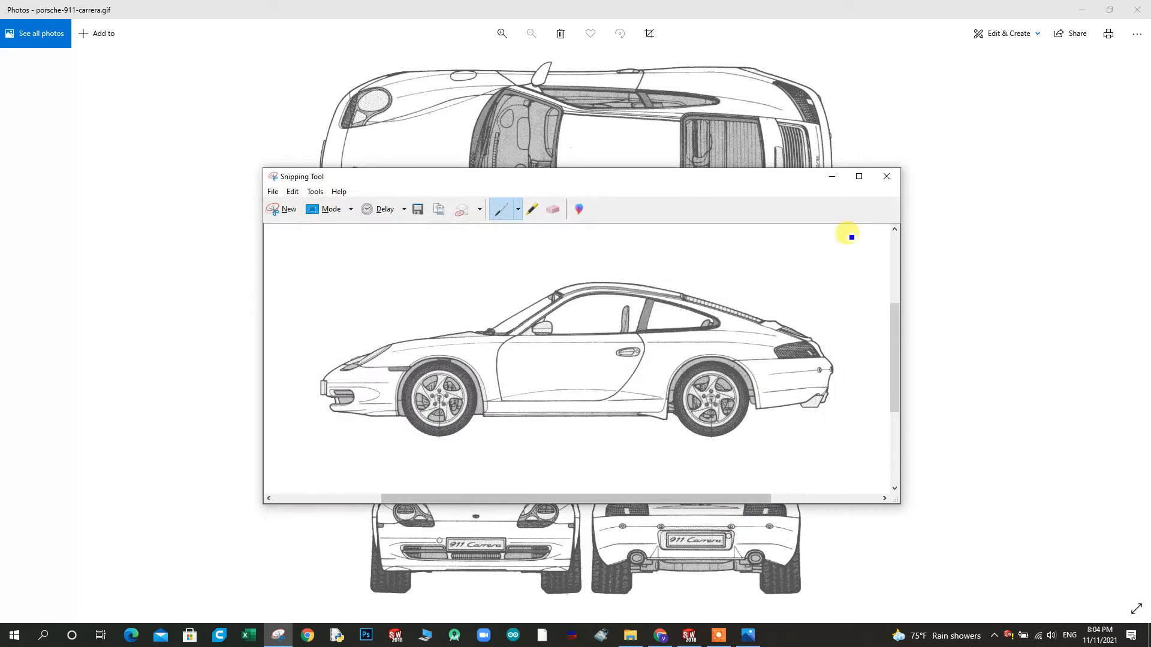
Snip the car's front view from the blueprint and save it as 3 in the 2.Porch 911 folder
{"action": "left_click", "coordinate": [276, 211]}
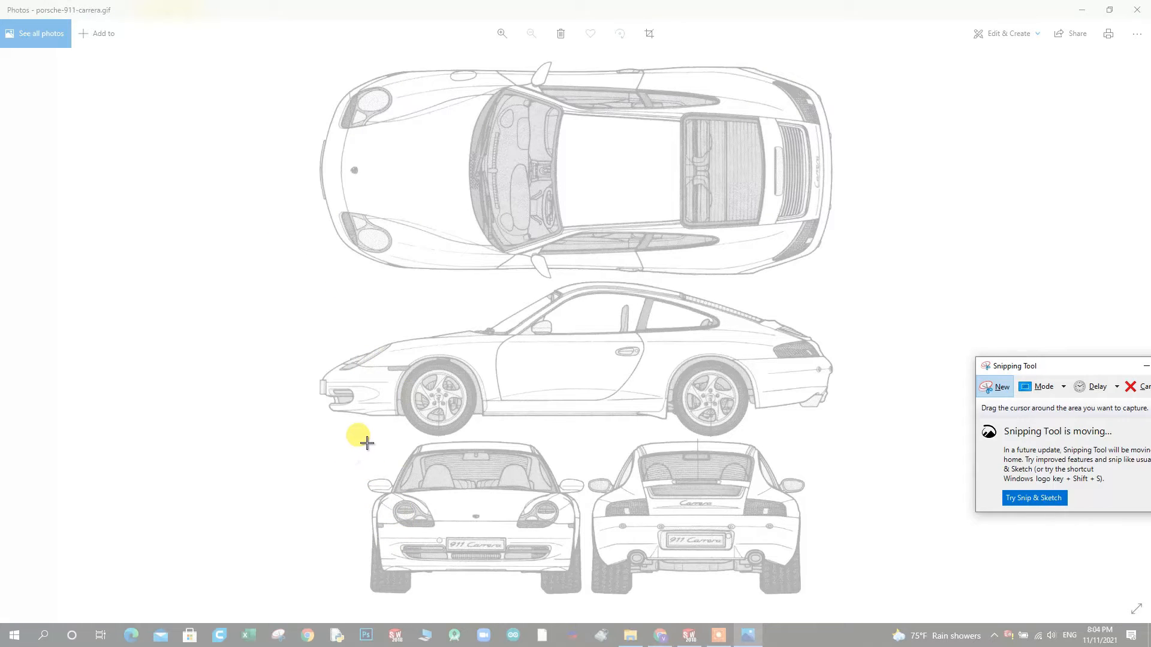
{"action": "left_click_drag", "start_coordinate": [363, 441], "coordinate": [585, 595]}
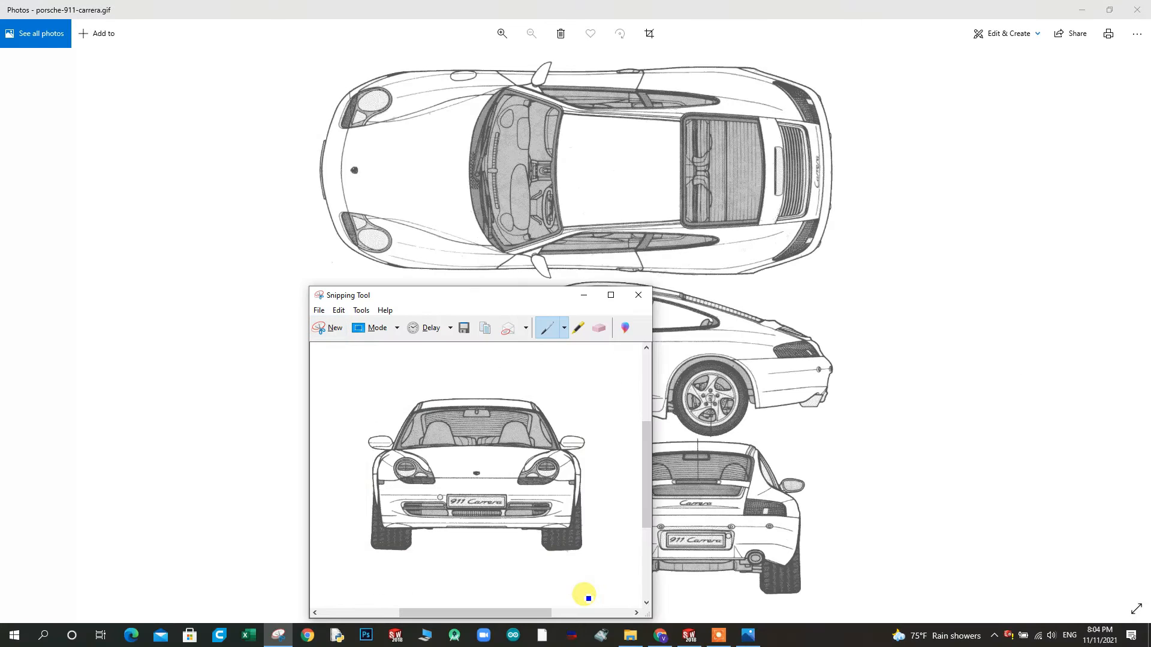
{"action": "left_click", "coordinate": [318, 311]}
{"action": "left_click", "coordinate": [329, 342]}
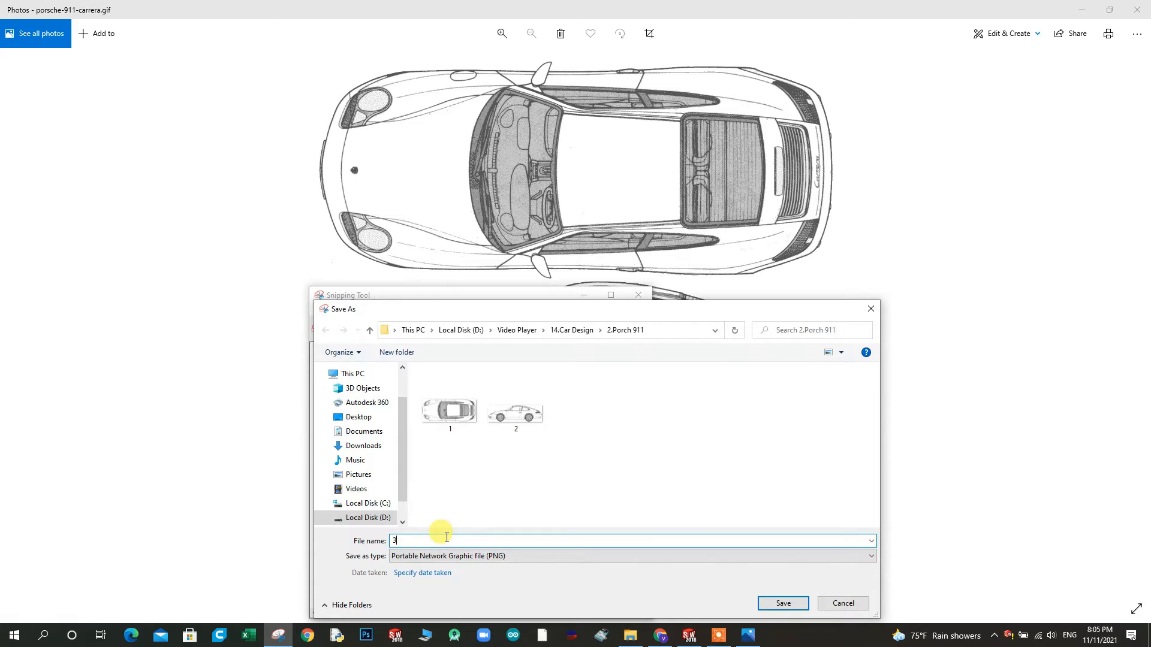
{"action": "left_click", "coordinate": [766, 604]}
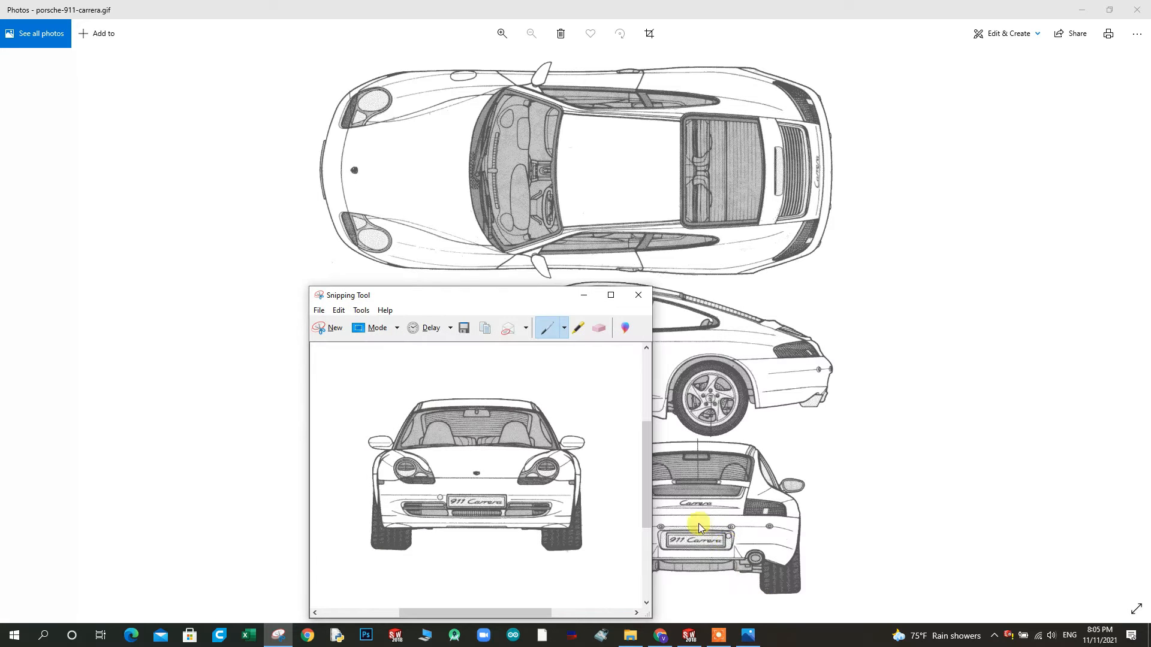
Snip the car's rear view, save it as 4 in the 2.Porch 911 folder, and close Snipping Tool and the blueprint image
{"action": "left_click", "coordinate": [332, 328]}
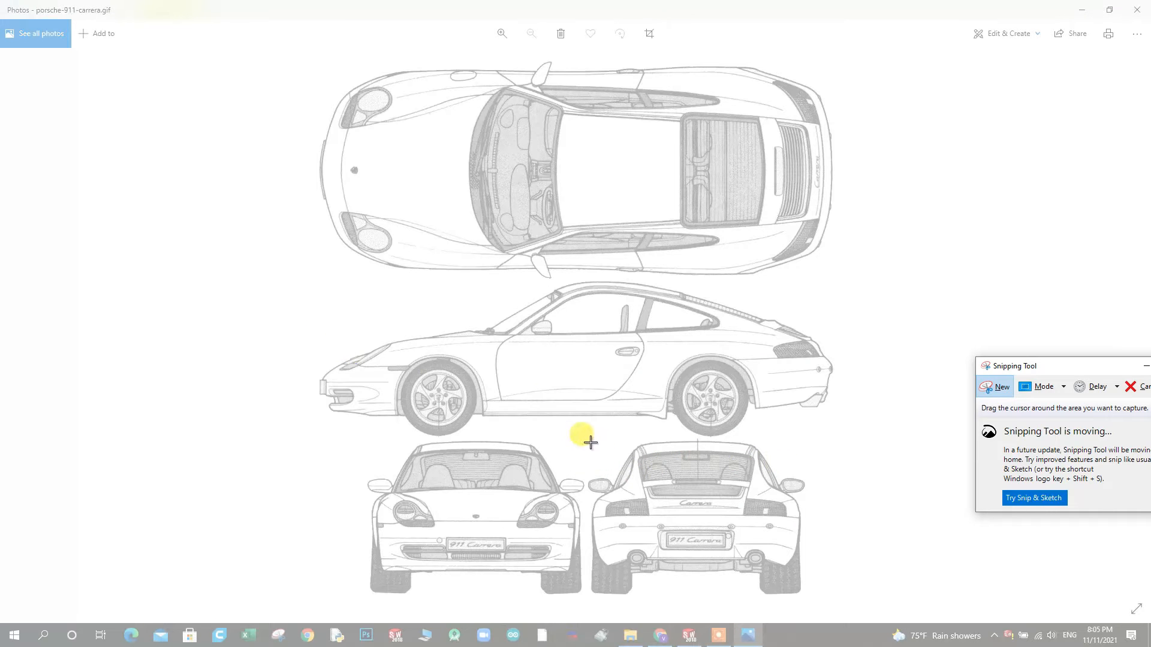
{"action": "left_click_drag", "start_coordinate": [588, 441], "coordinate": [724, 534]}
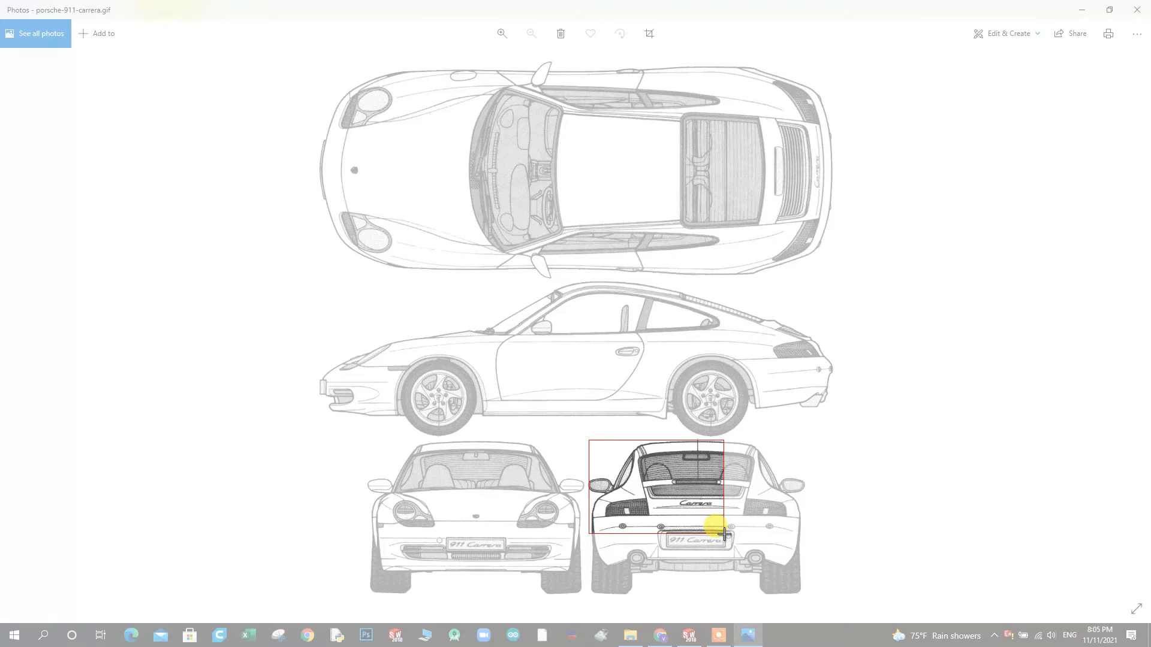
{"action": "left_click_drag", "start_coordinate": [724, 534], "coordinate": [806, 596]}
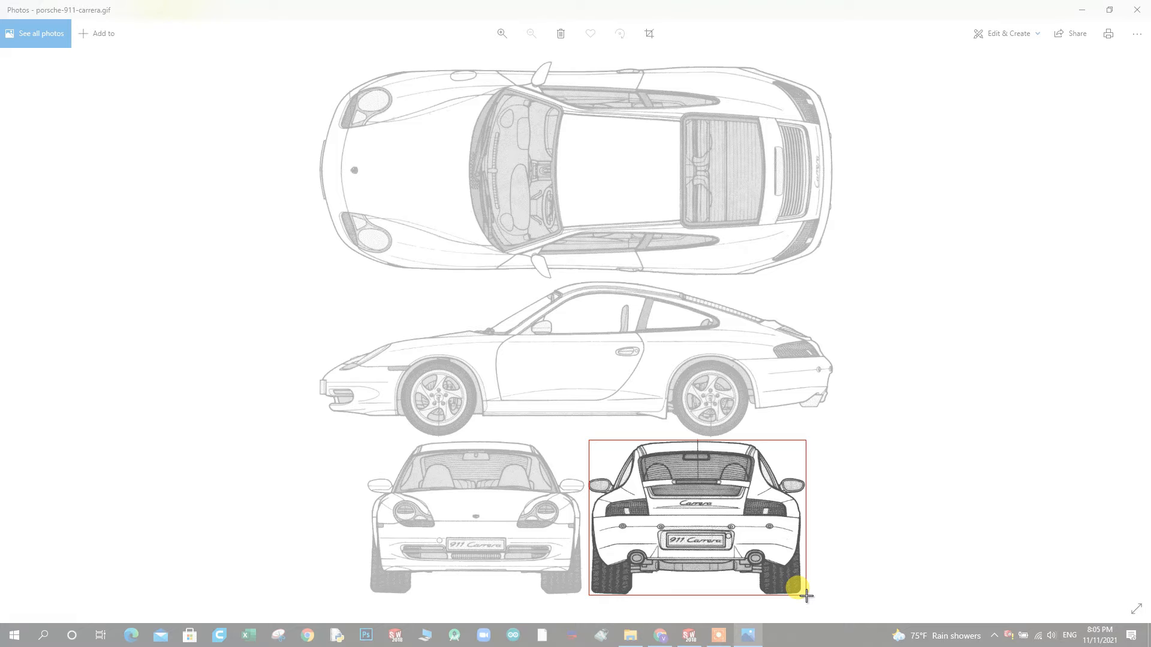
{"action": "left_click_drag", "start_coordinate": [806, 596], "coordinate": [806, 593]}
{"action": "left_click", "coordinate": [546, 312]}
{"action": "left_click", "coordinate": [554, 337]}
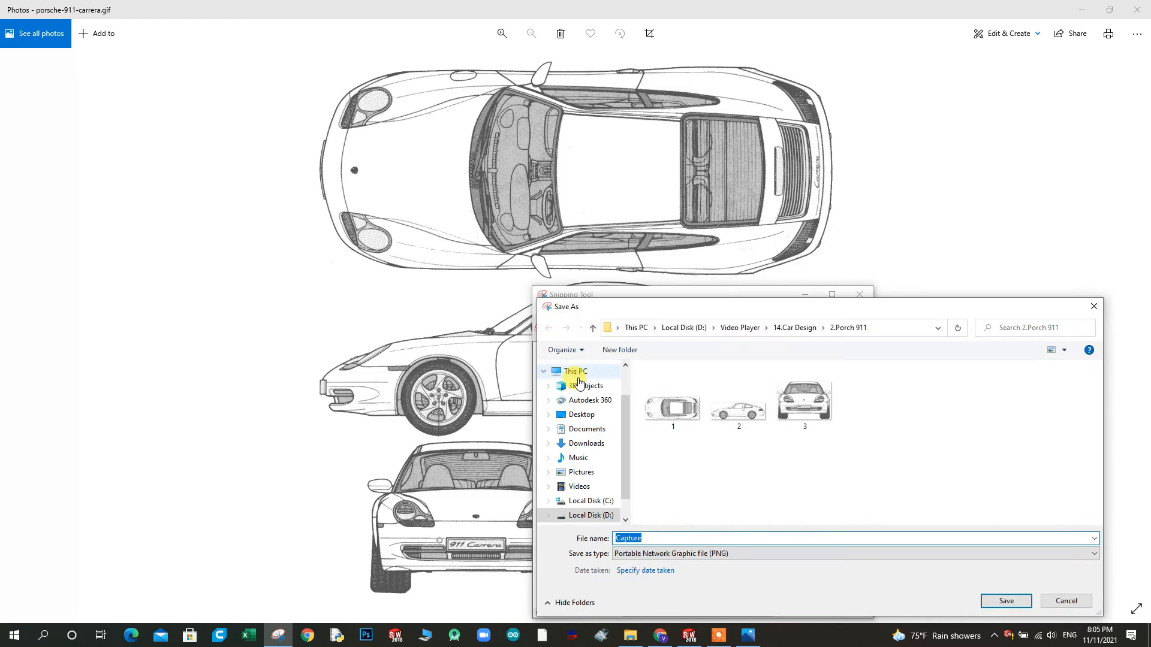
{"action": "type", "text": "4"}
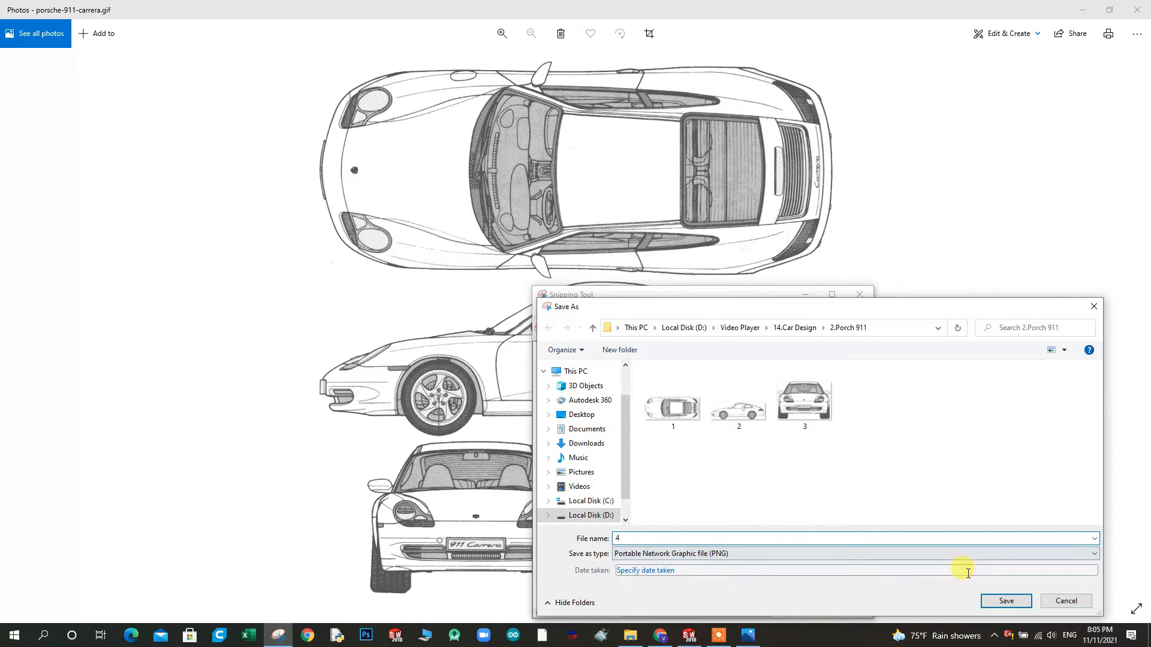
{"action": "left_click", "coordinate": [1005, 601]}
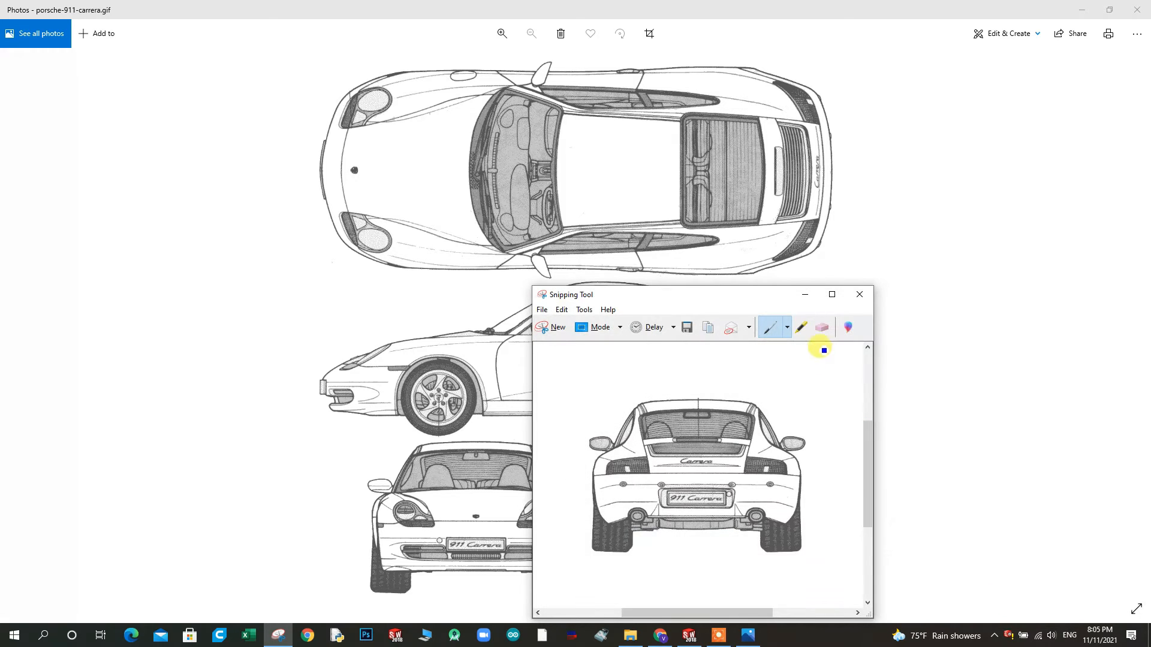
{"action": "left_click", "coordinate": [857, 295]}
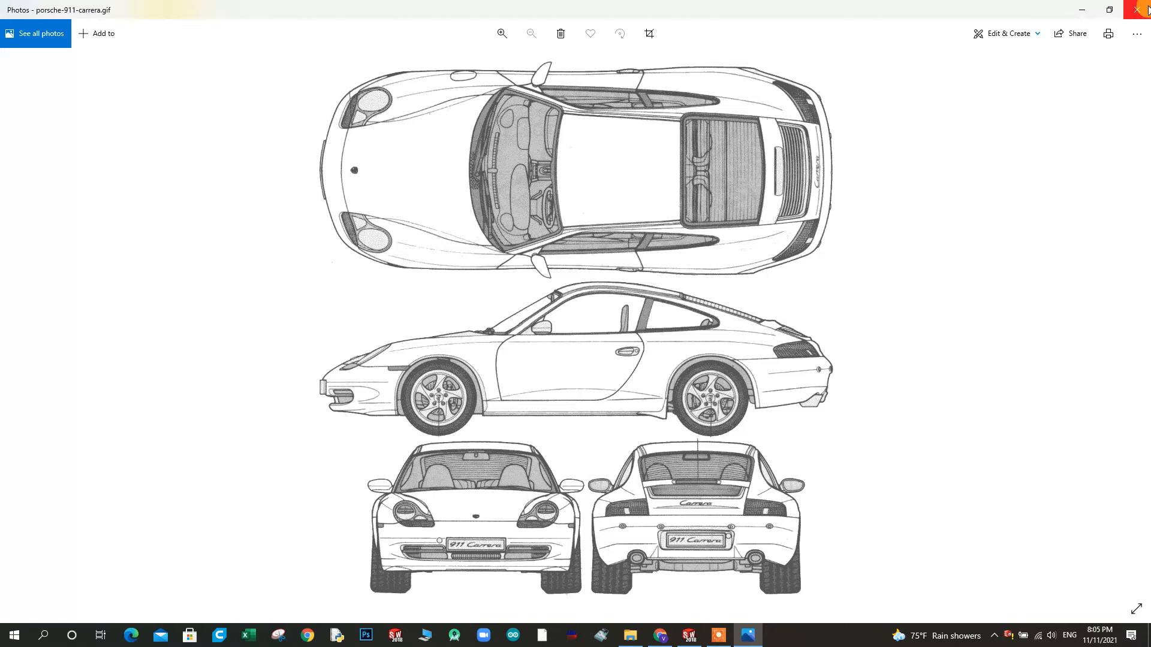
{"action": "left_click", "coordinate": [1140, 10]}
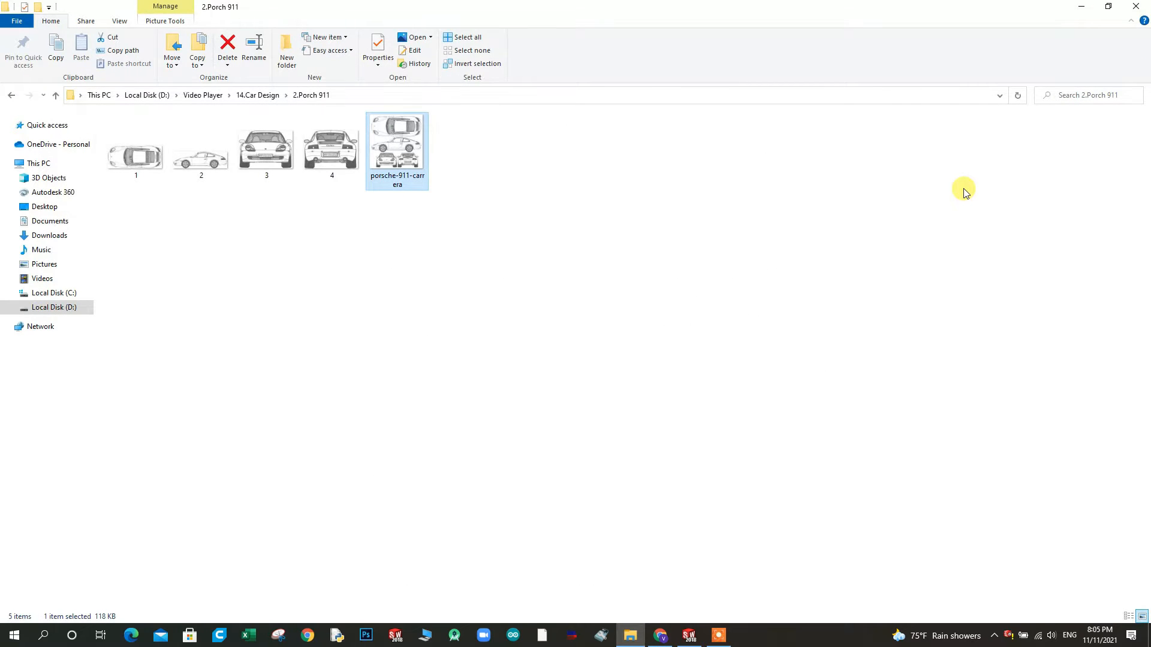
Switch to SOLIDWORKS, create a new part and set its scene to Plain White
{"action": "left_click", "coordinate": [690, 634]}
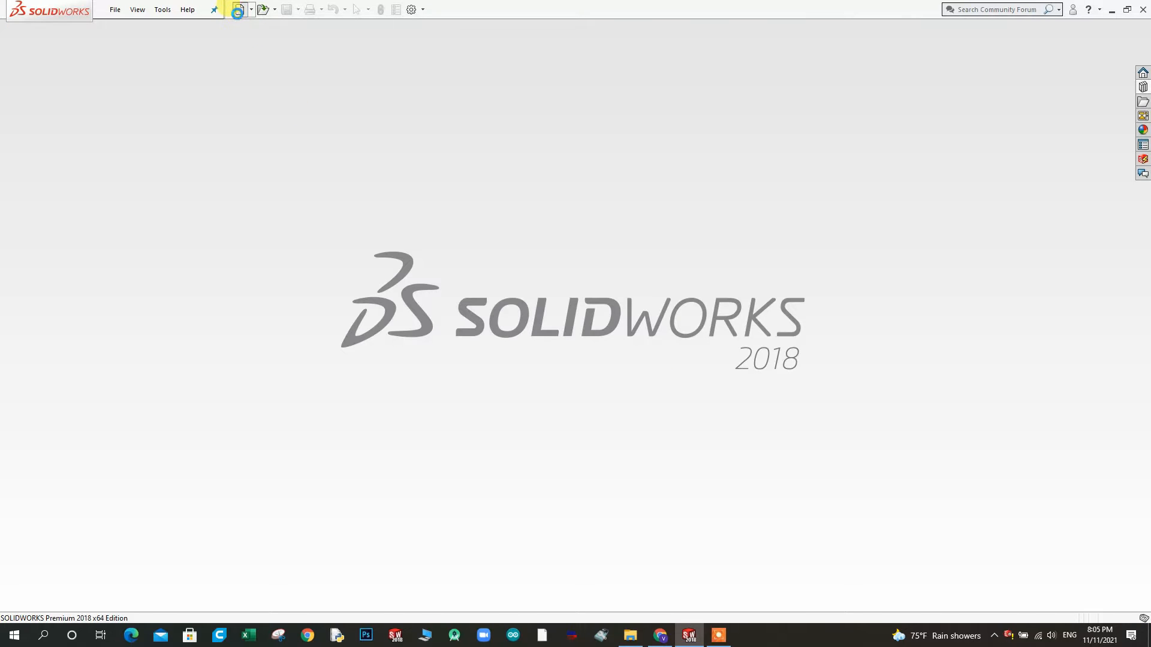
{"action": "left_click", "coordinate": [238, 15]}
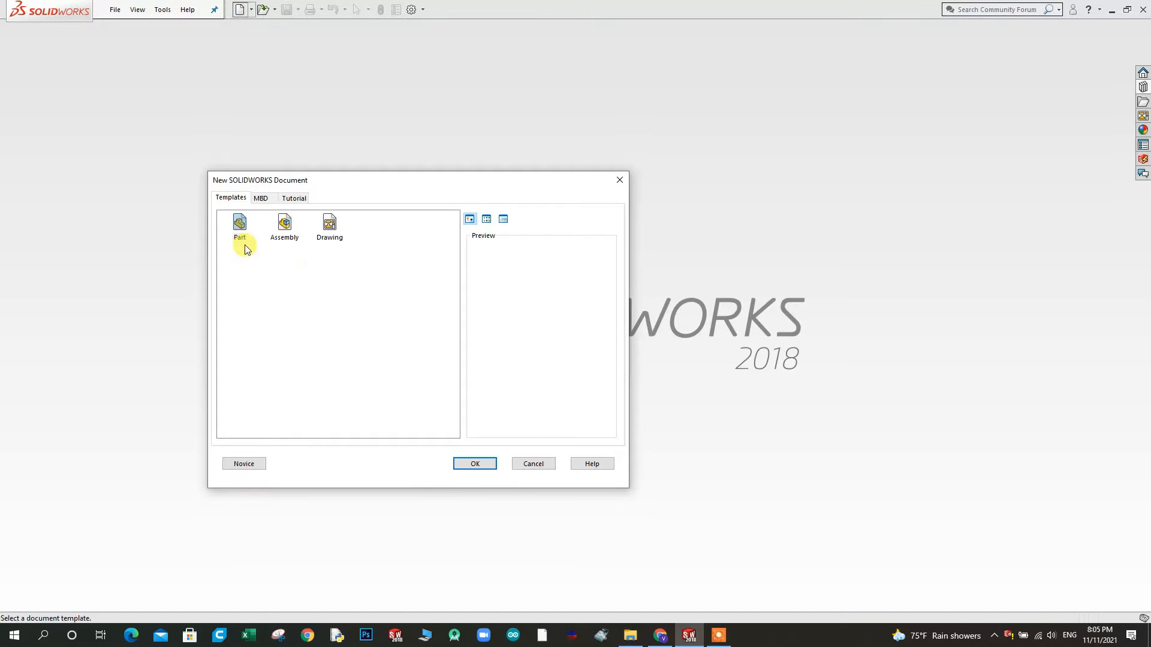
{"action": "double_click", "coordinate": [232, 225]}
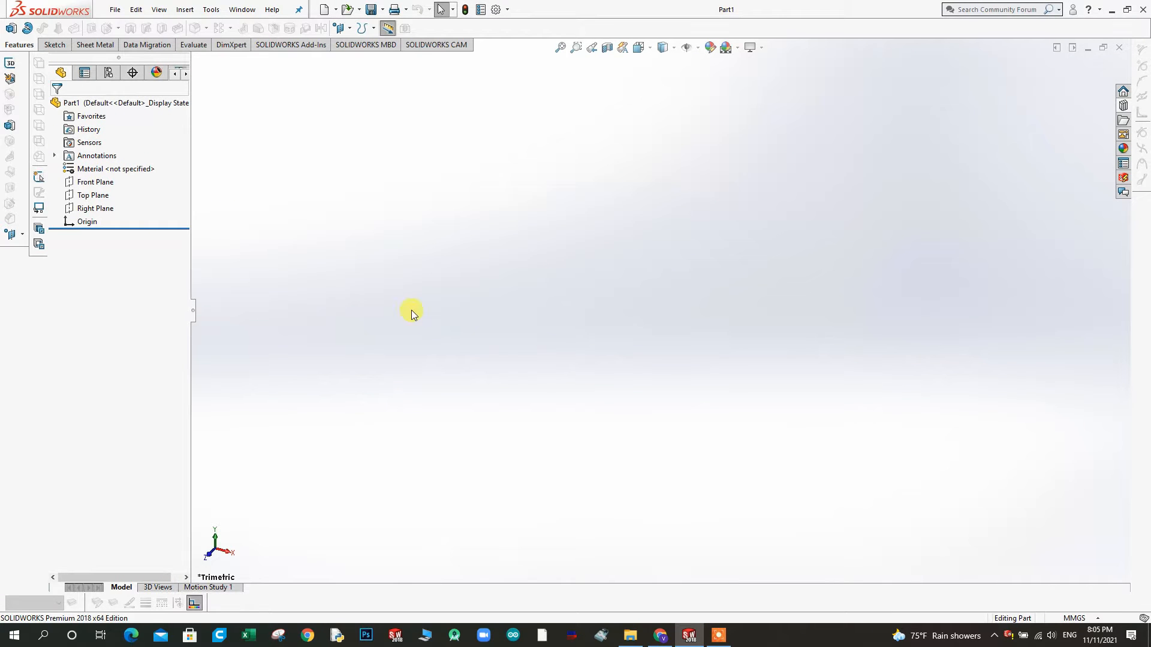
{"action": "left_click", "coordinate": [735, 51]}
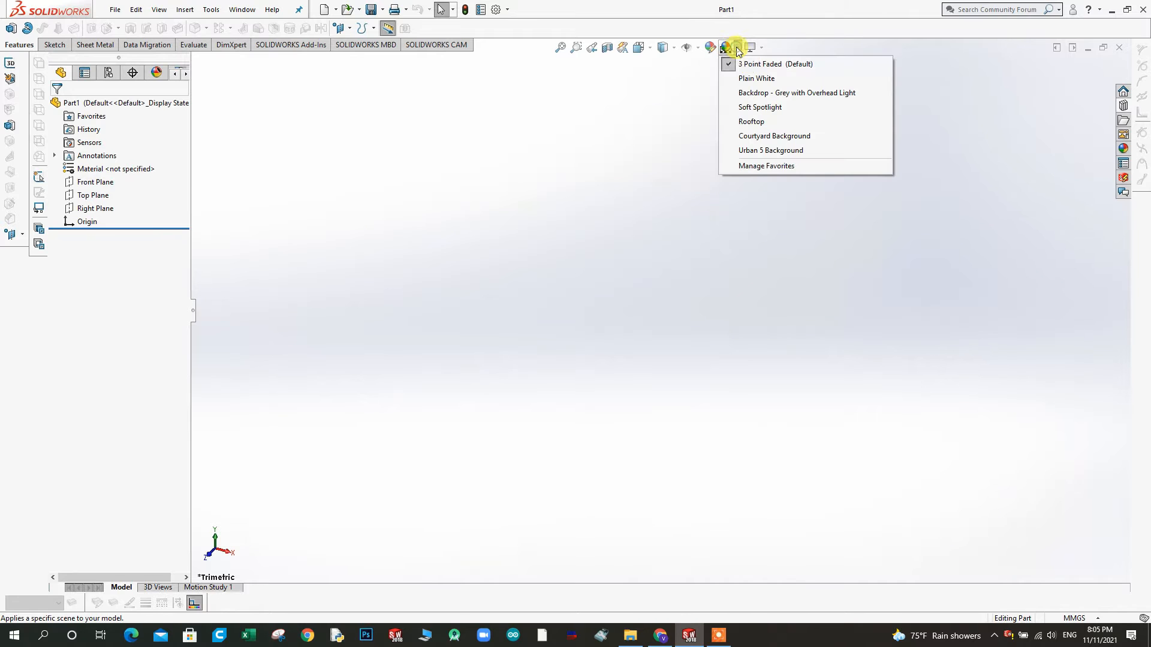
{"action": "left_click", "coordinate": [745, 76]}
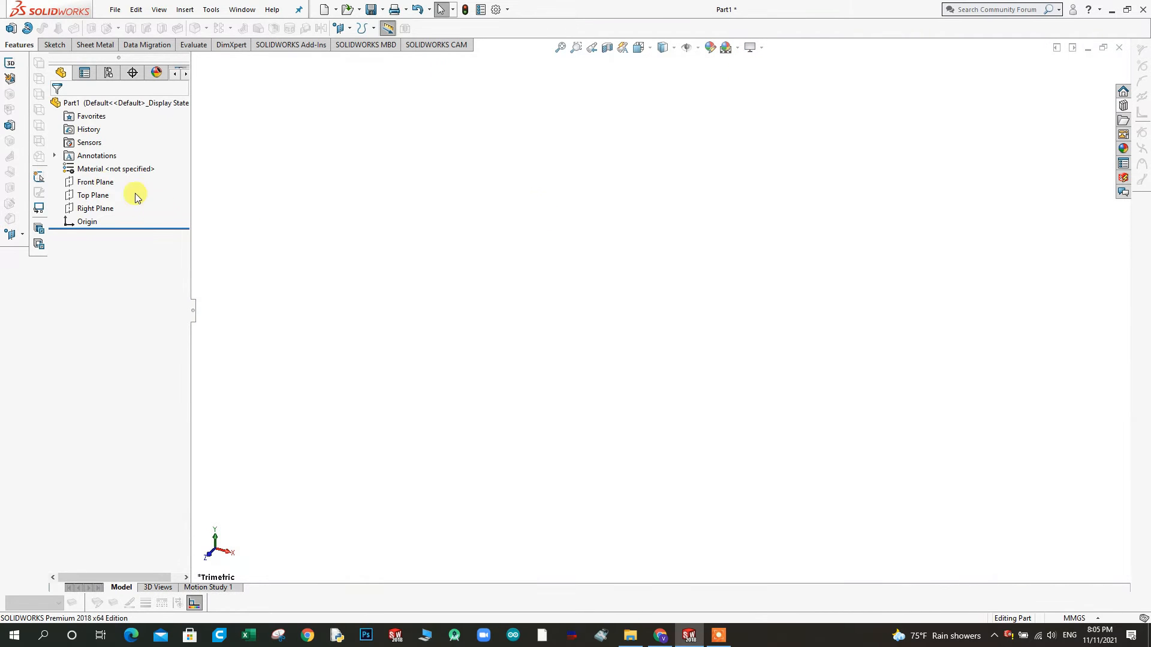
{"action": "left_click", "coordinate": [211, 12]}
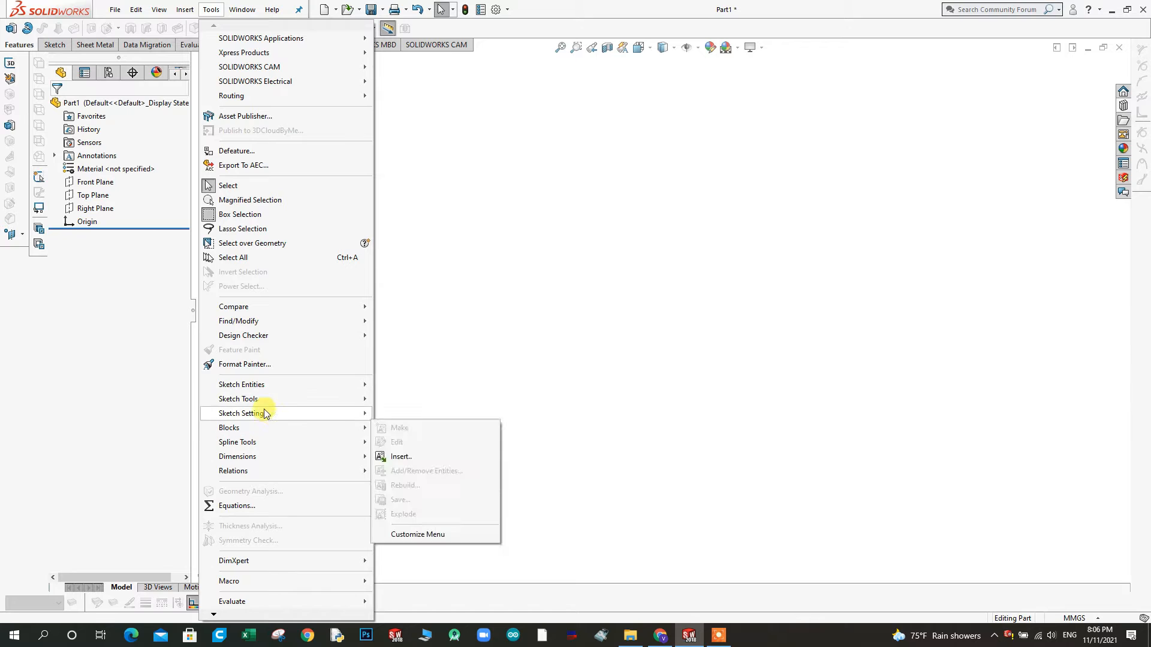
{"action": "mouse_move", "coordinate": [264, 399]}
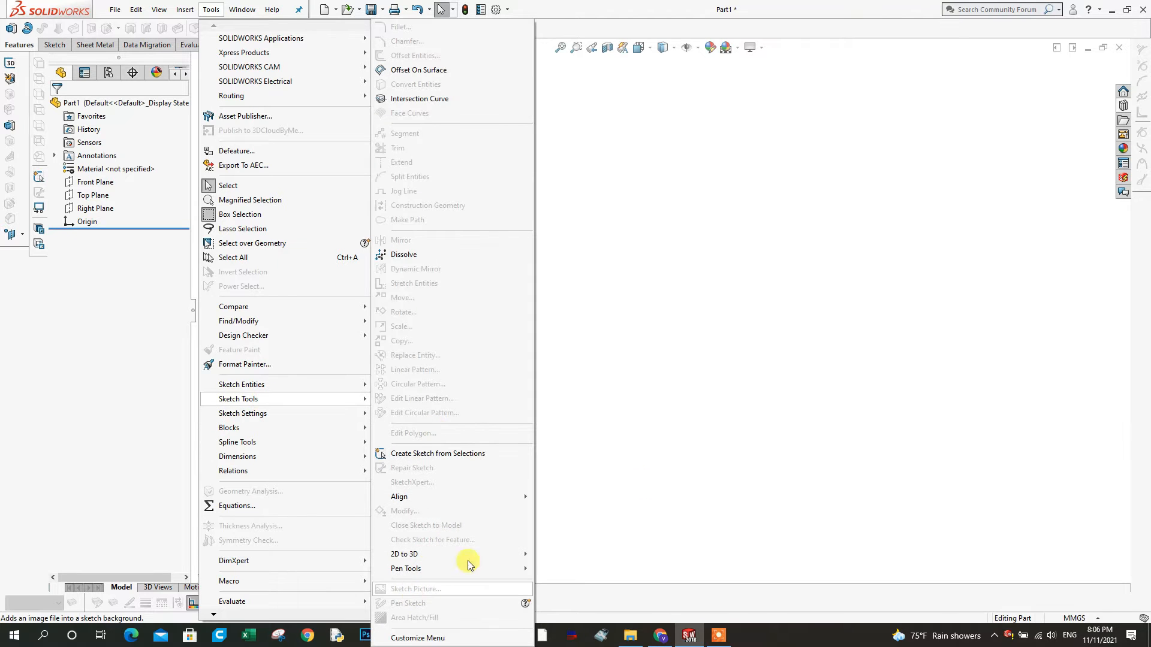
{"action": "key", "text": "Escape"}
{"action": "left_click", "coordinate": [94, 183]}
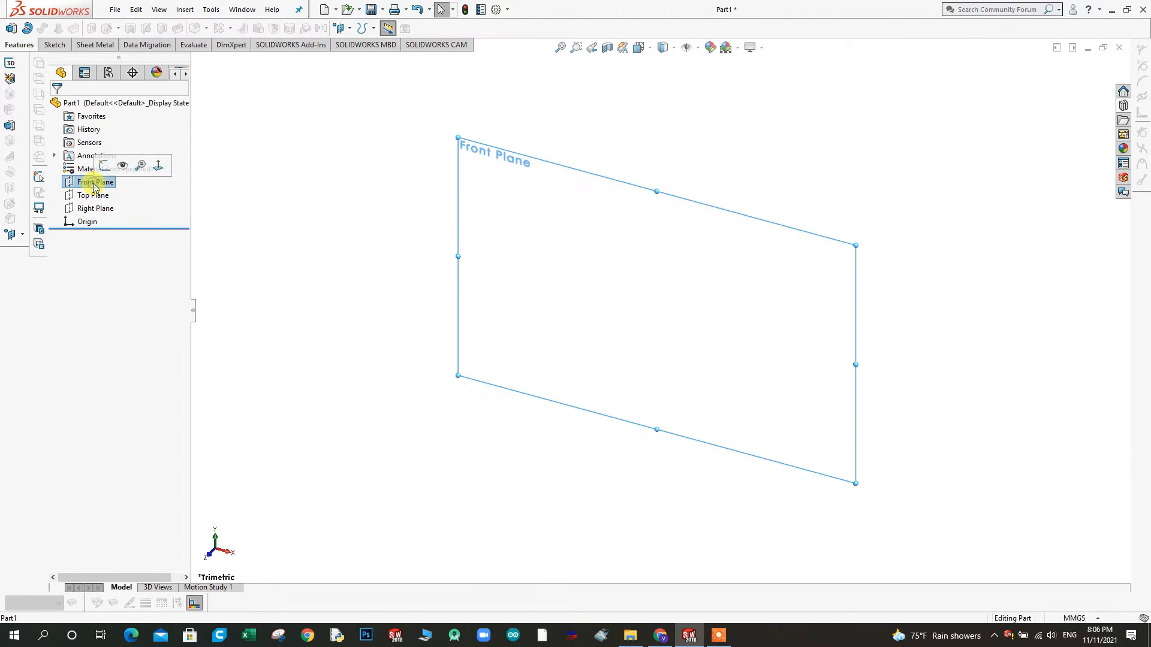
{"action": "left_click", "coordinate": [385, 239]}
Open a sketch on the Front Plane and start the Sketch Picture command
{"action": "left_click", "coordinate": [96, 184]}
{"action": "left_click", "coordinate": [109, 168]}
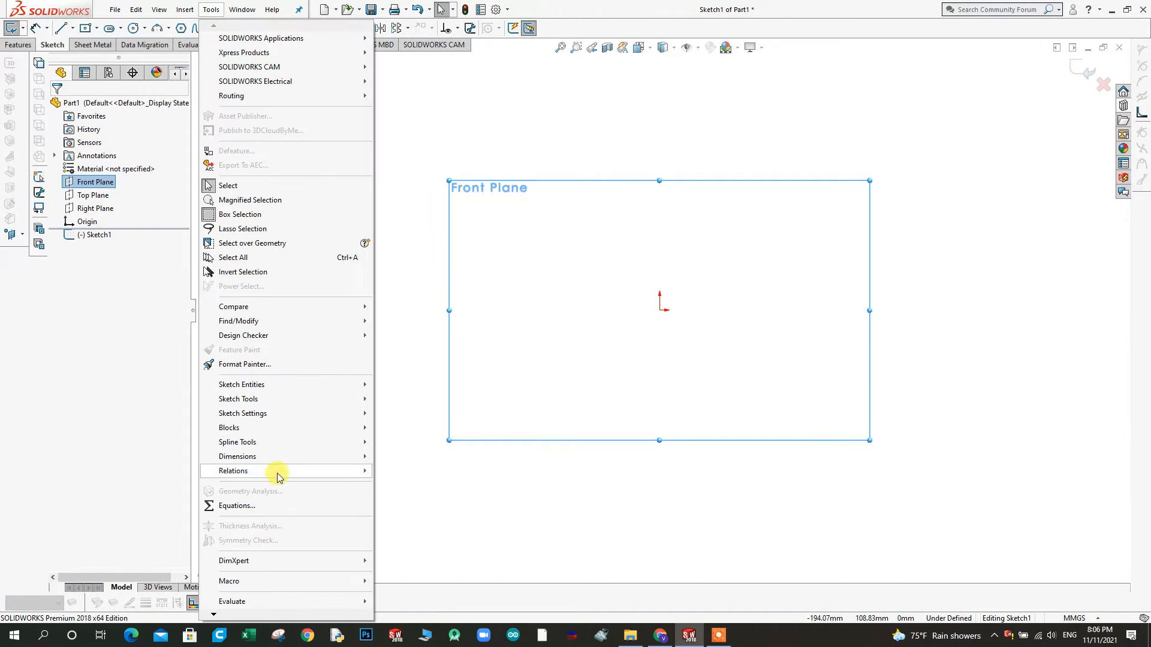
{"action": "mouse_move", "coordinate": [250, 399]}
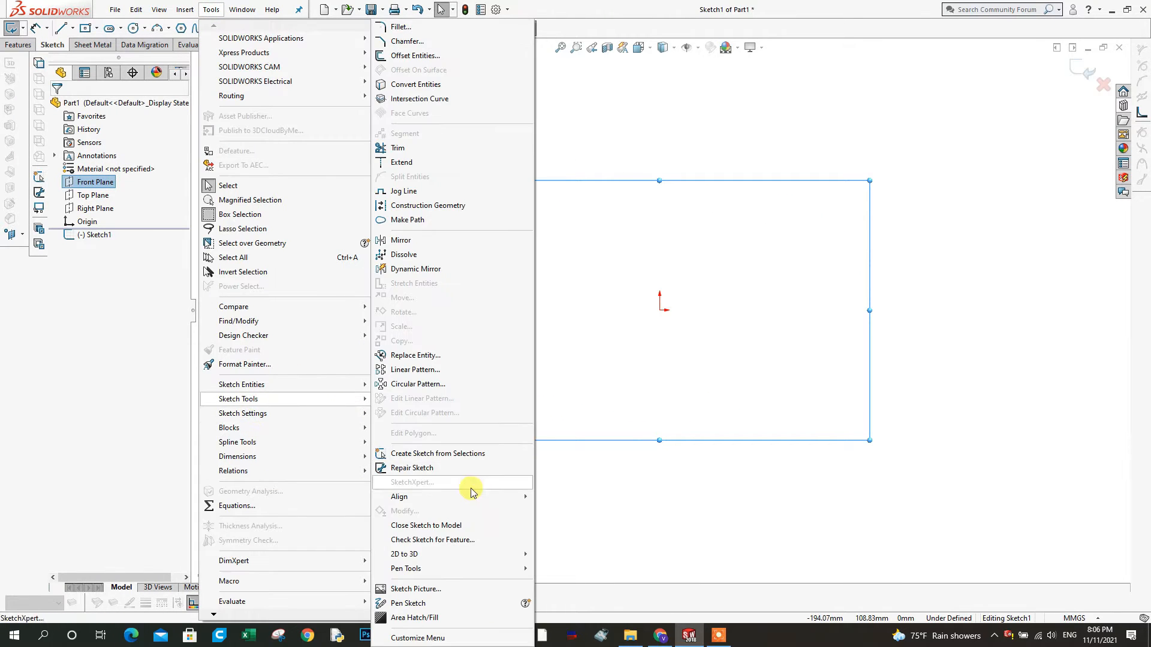
{"action": "left_click", "coordinate": [423, 592]}
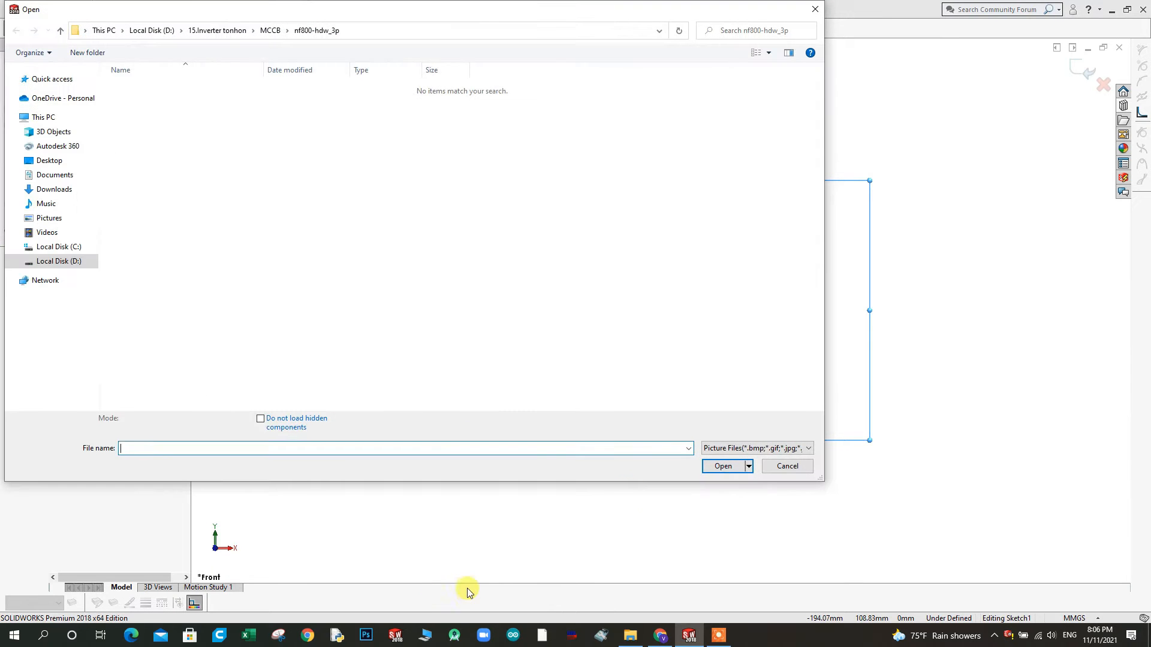
Browse for the picture to the 2.Porch 911 folder inside Video Player, 14.Car Design on Local Disk (D:)
{"action": "left_click", "coordinate": [63, 31]}
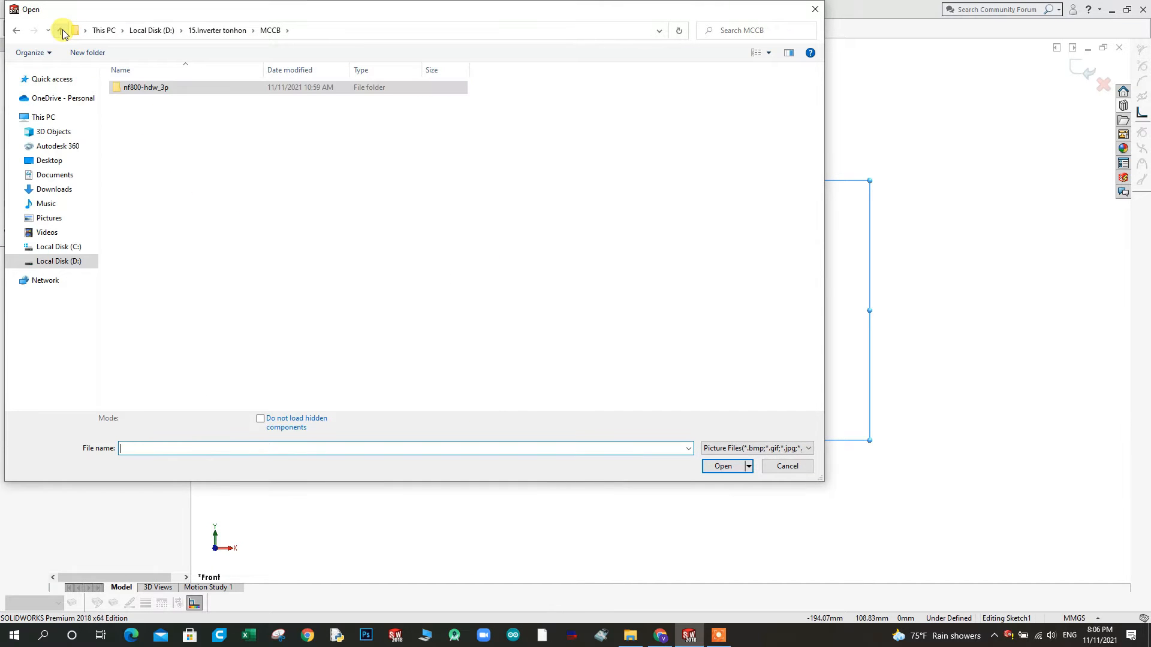
{"action": "left_click", "coordinate": [62, 31]}
{"action": "left_click", "coordinate": [62, 30]}
{"action": "left_click", "coordinate": [62, 30]}
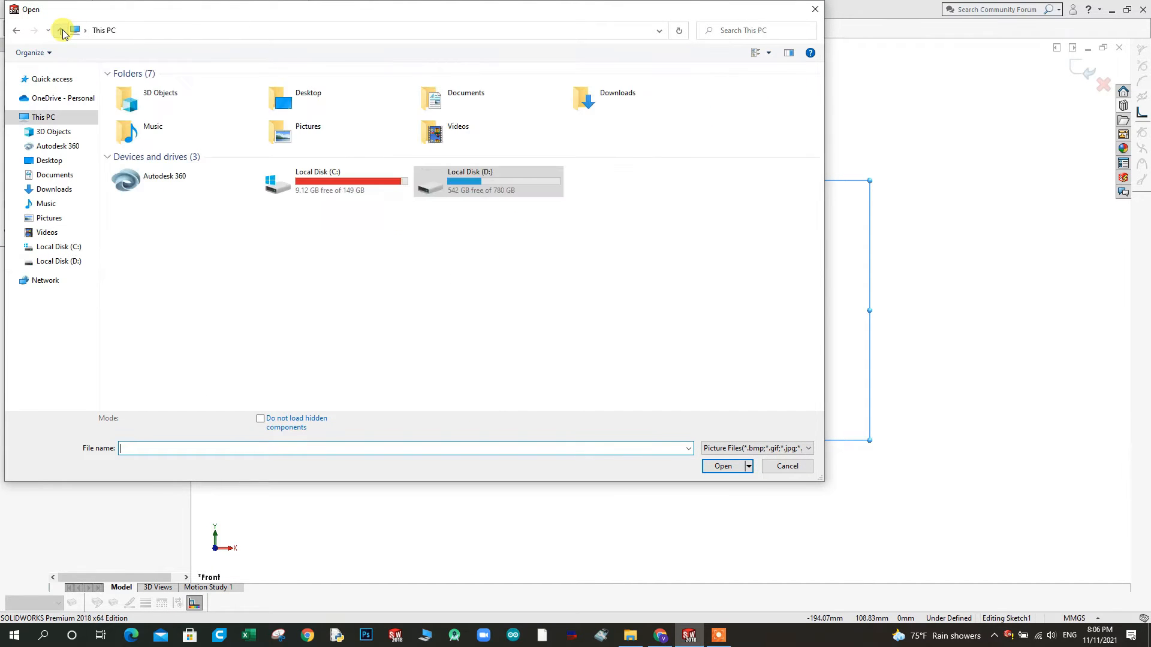
{"action": "double_click", "coordinate": [465, 187]}
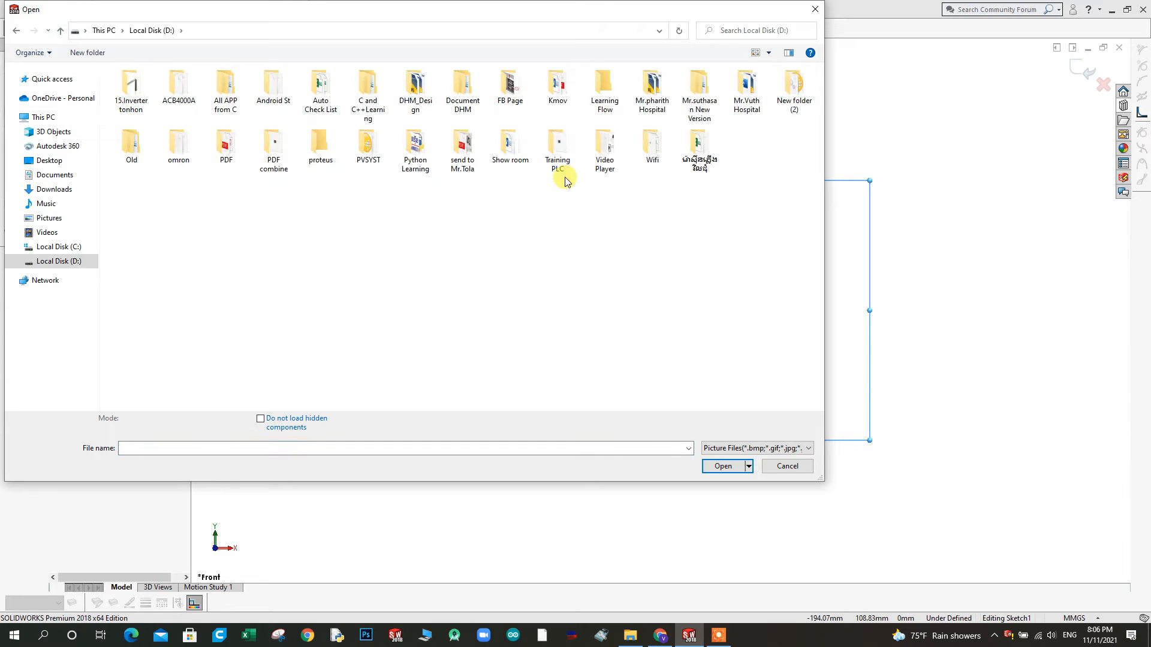
{"action": "double_click", "coordinate": [605, 150]}
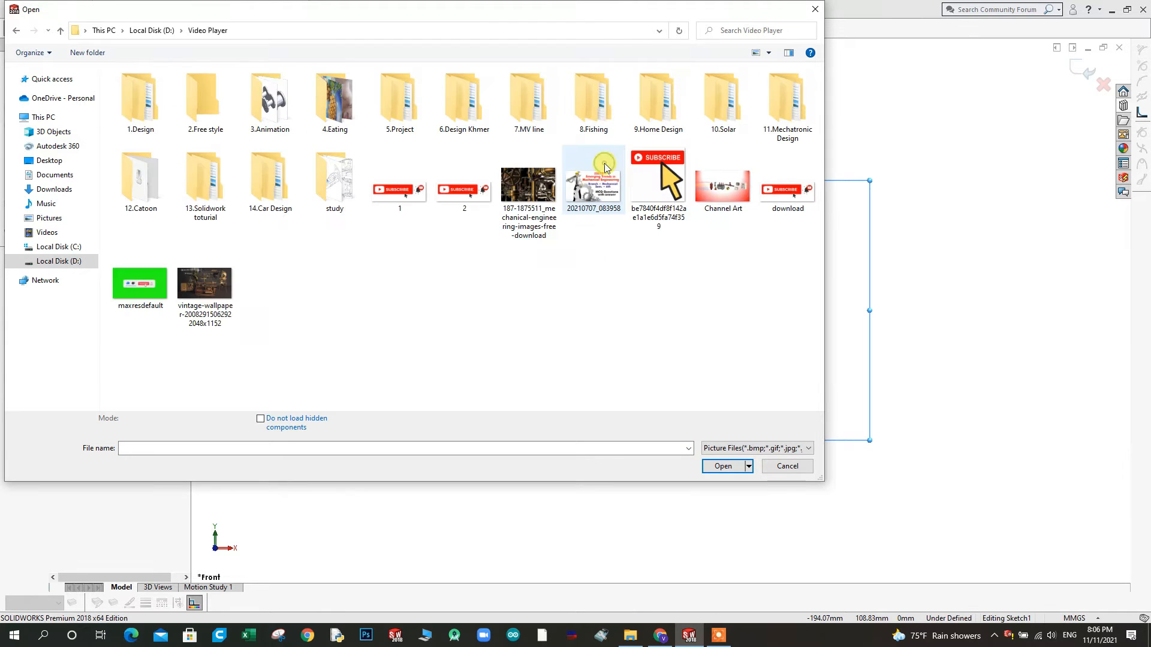
{"action": "double_click", "coordinate": [273, 180]}
{"action": "left_click", "coordinate": [137, 100]}
{"action": "double_click", "coordinate": [137, 101]}
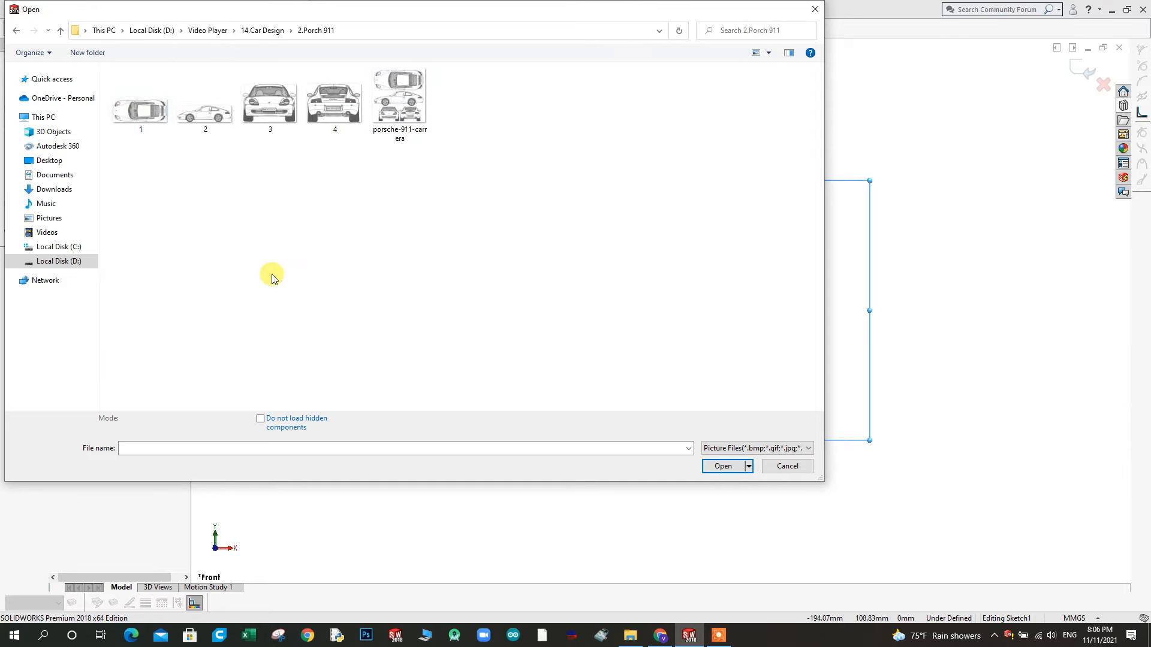
Insert side-view image 2 into the Front Plane sketch and accept it at its default size and position
{"action": "double_click", "coordinate": [203, 104]}
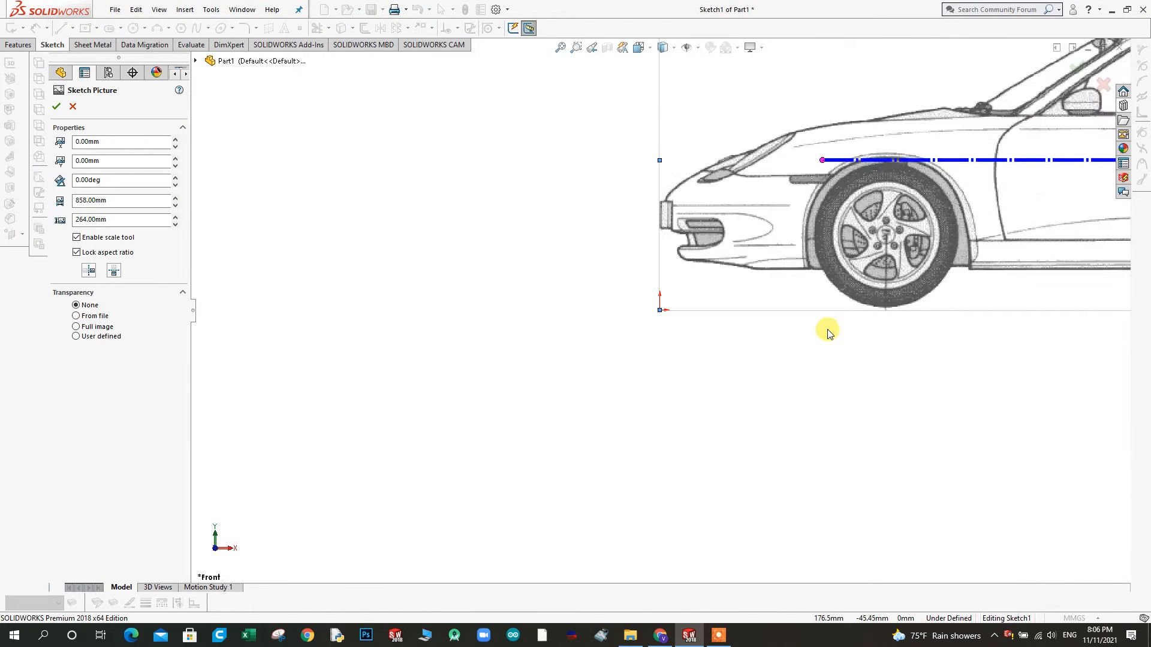
{"action": "scroll", "coordinate": [943, 282], "scroll_direction": "up", "scroll_amount": 1}
{"action": "scroll", "coordinate": [945, 227], "scroll_direction": "down", "scroll_amount": 3}
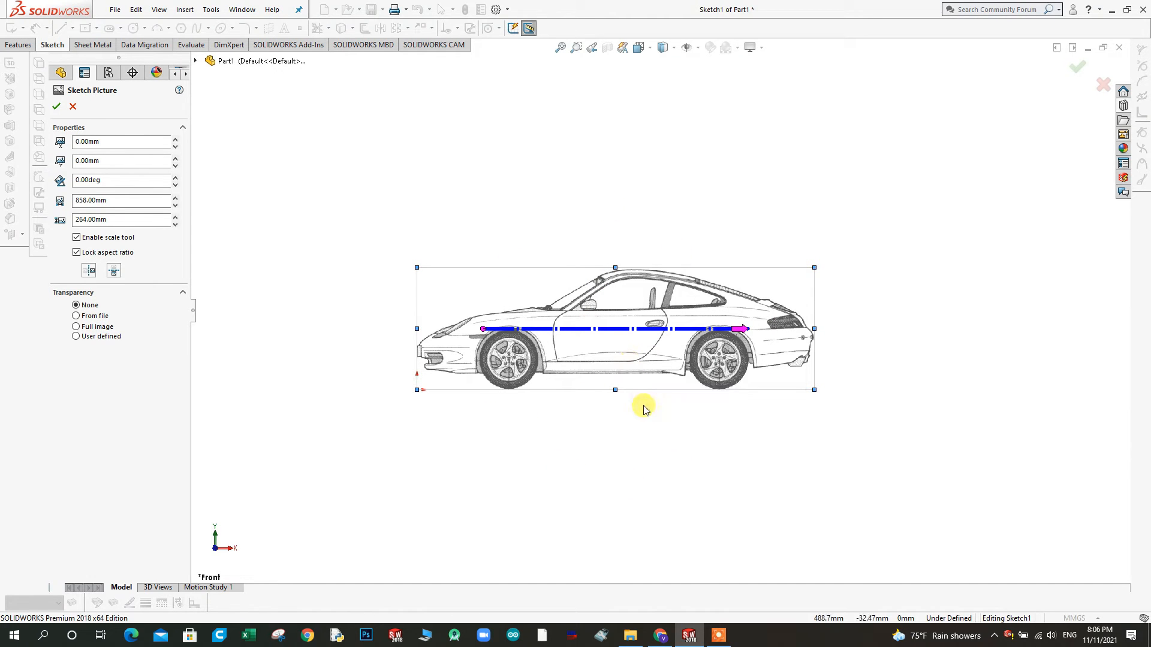
{"action": "scroll", "coordinate": [604, 383], "scroll_direction": "down", "scroll_amount": 1}
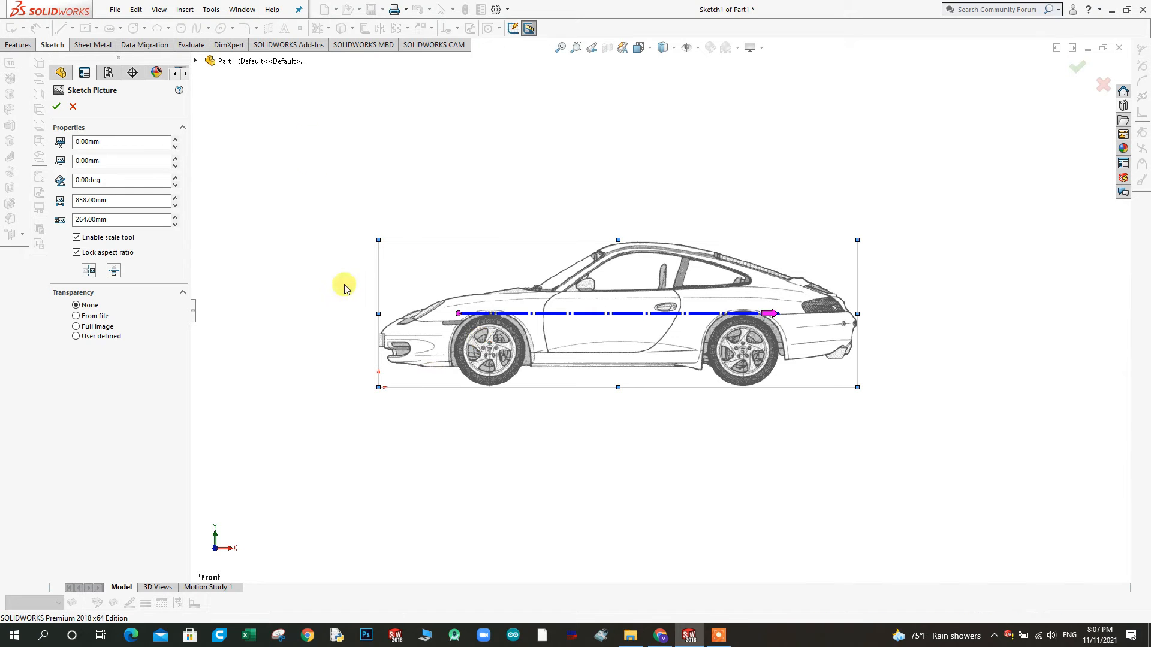
{"action": "left_click", "coordinate": [57, 107]}
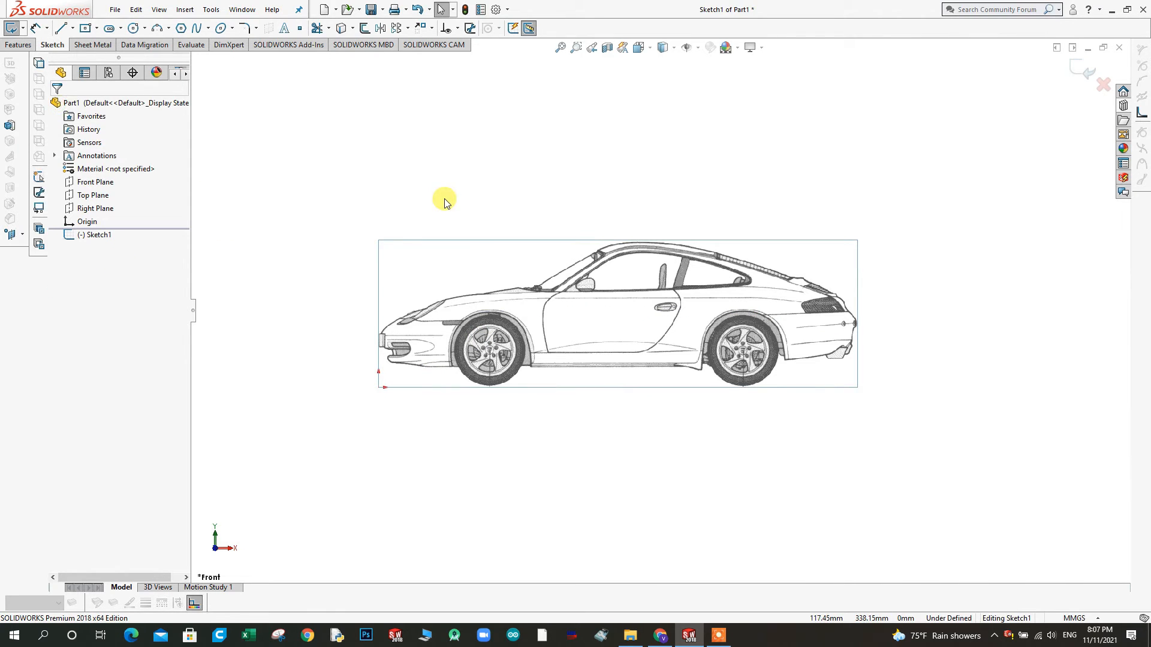
Exit the Front Plane sketch that holds the side-view picture and clear the selection
{"action": "scroll", "coordinate": [428, 307], "scroll_direction": "up", "scroll_amount": 2}
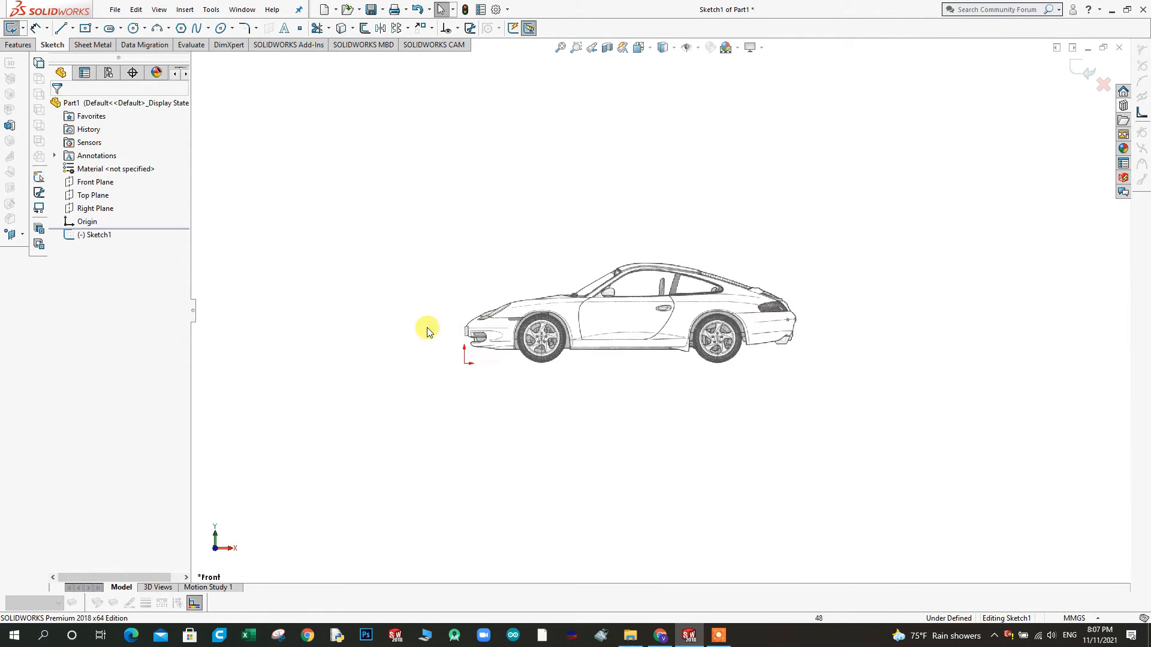
{"action": "left_click", "coordinate": [101, 196]}
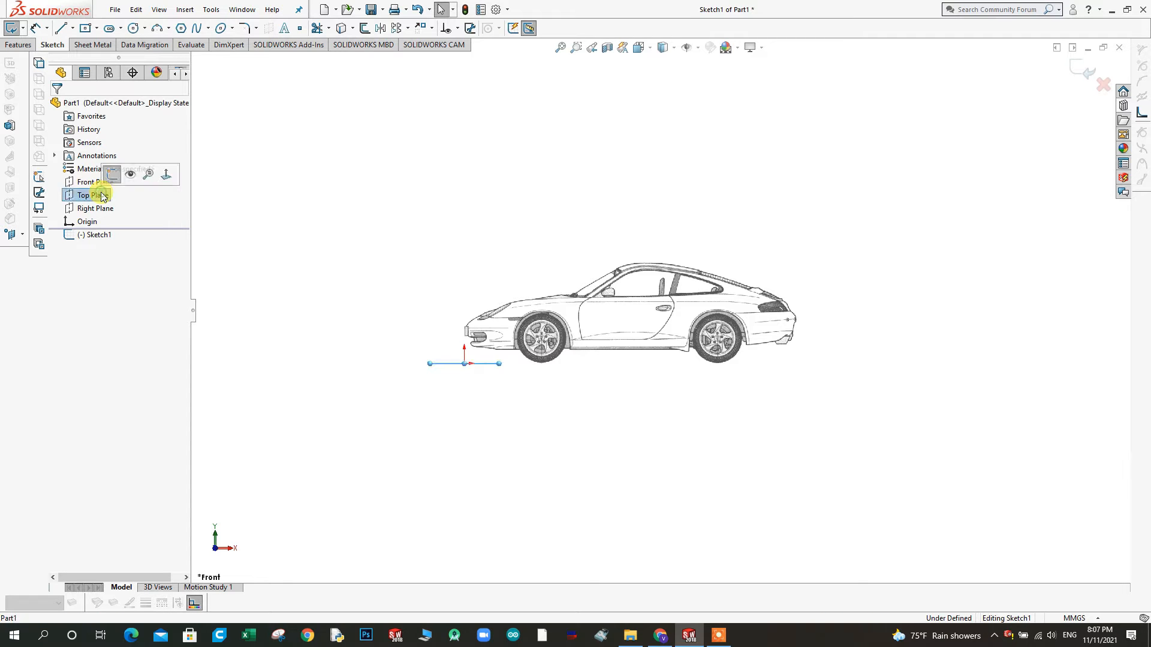
{"action": "left_click", "coordinate": [112, 173]}
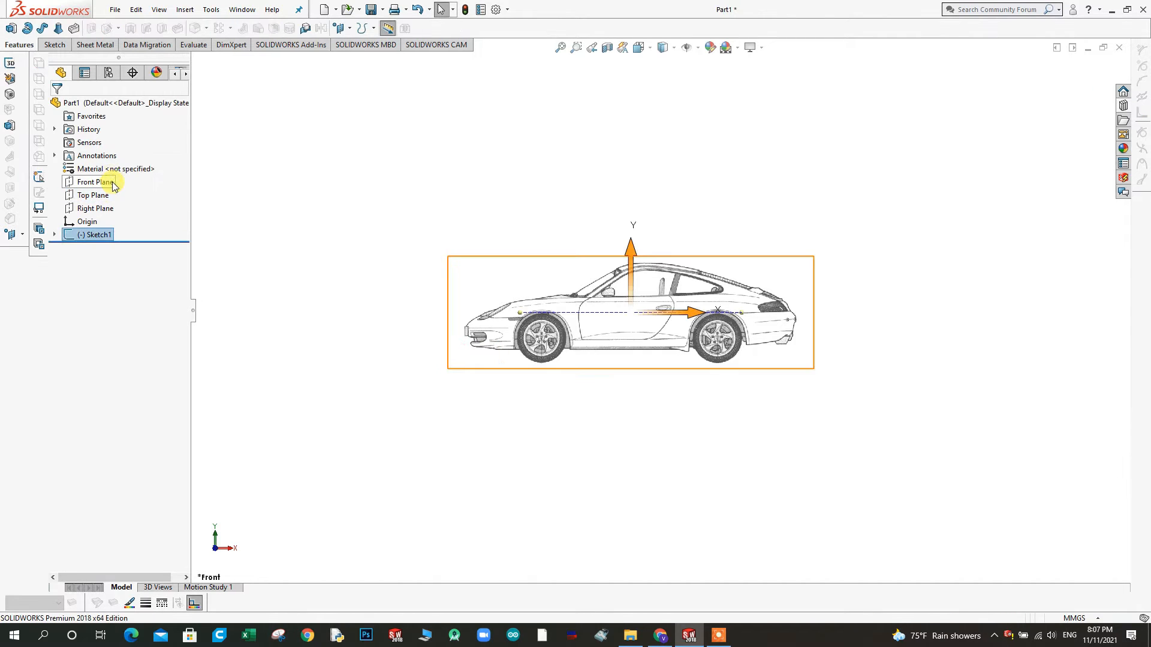
{"action": "left_click", "coordinate": [276, 206]}
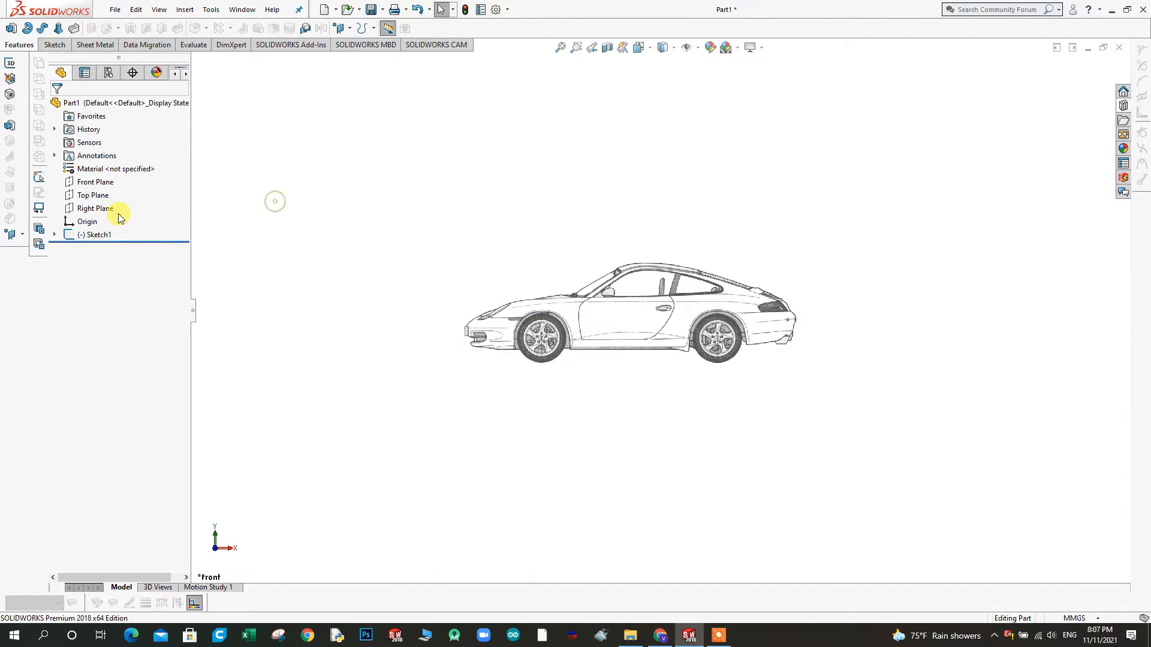
Orient the view normal to the Top Plane and open a new sketch on that plane
{"action": "left_click", "coordinate": [90, 200]}
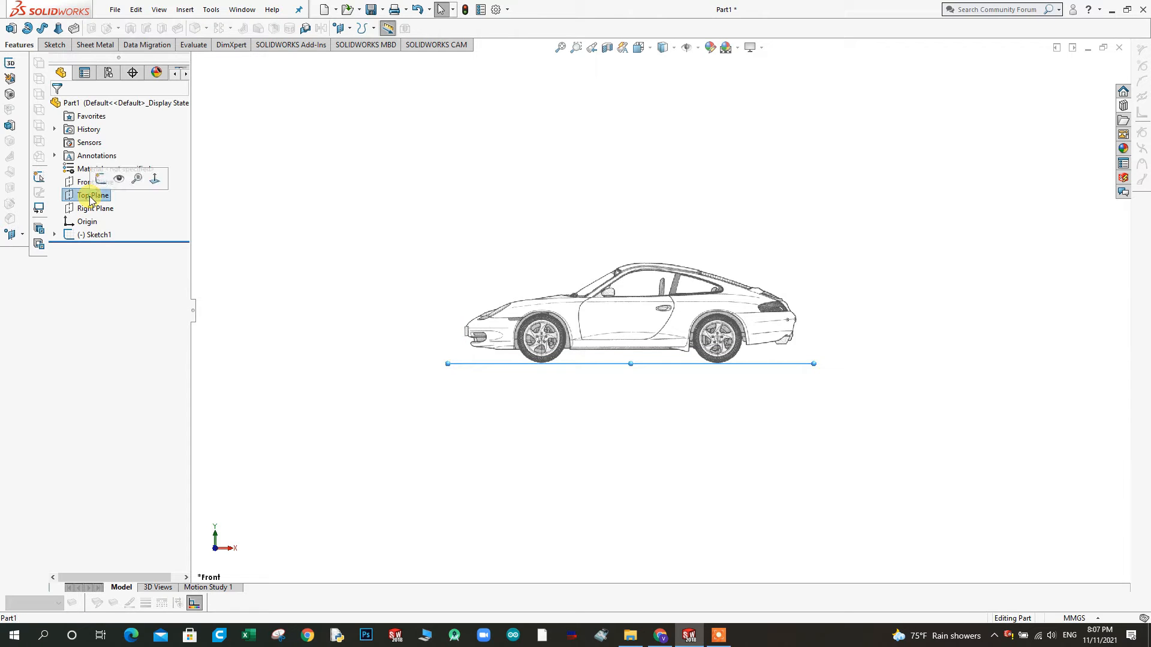
{"action": "left_click", "coordinate": [155, 179]}
{"action": "right_click", "coordinate": [333, 206]}
{"action": "left_click", "coordinate": [362, 188]}
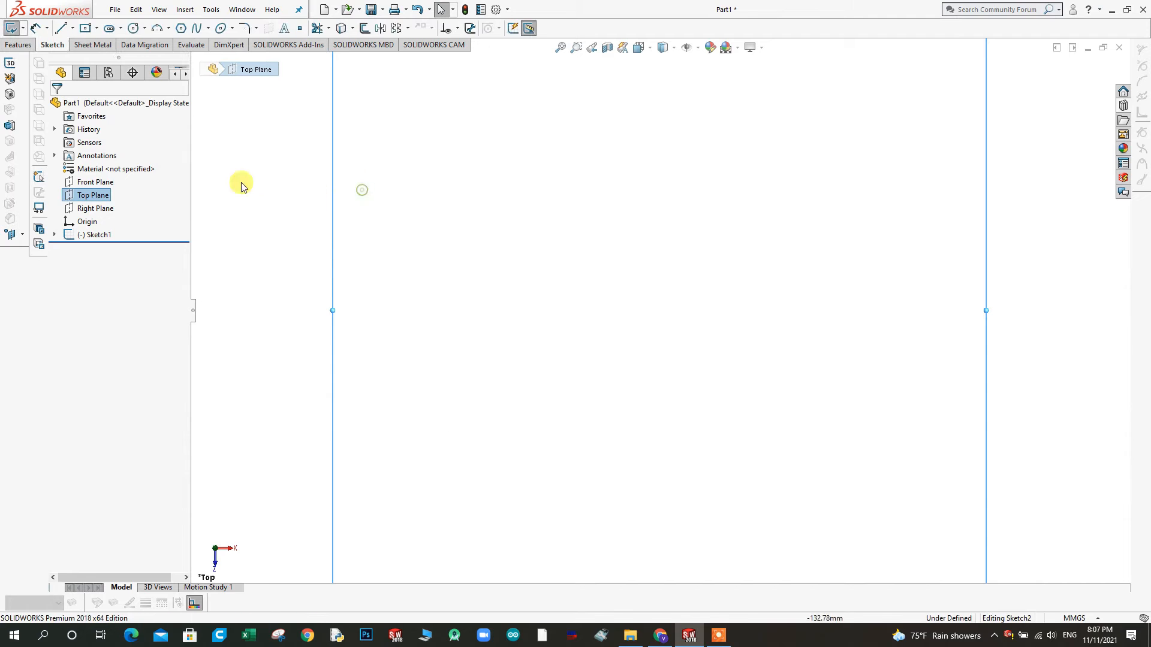
Insert top-view image 1 as a sketch picture in the Top Plane sketch and accept it at its default size
{"action": "left_click", "coordinate": [211, 9]}
{"action": "mouse_move", "coordinate": [249, 399]}
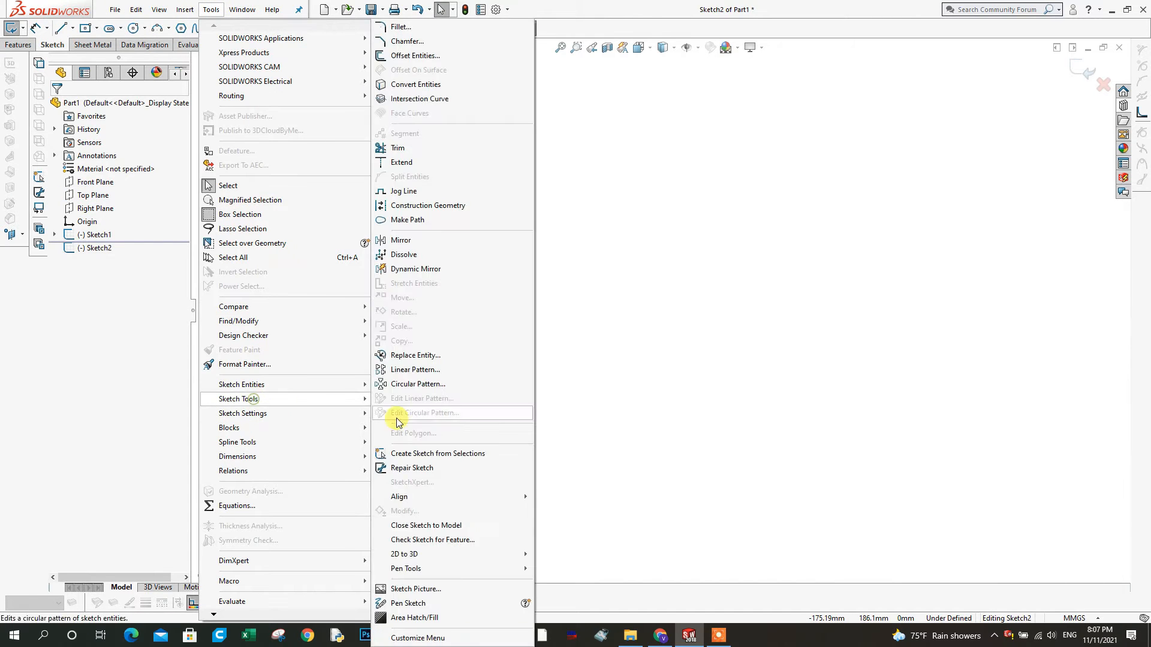
{"action": "left_click", "coordinate": [413, 589]}
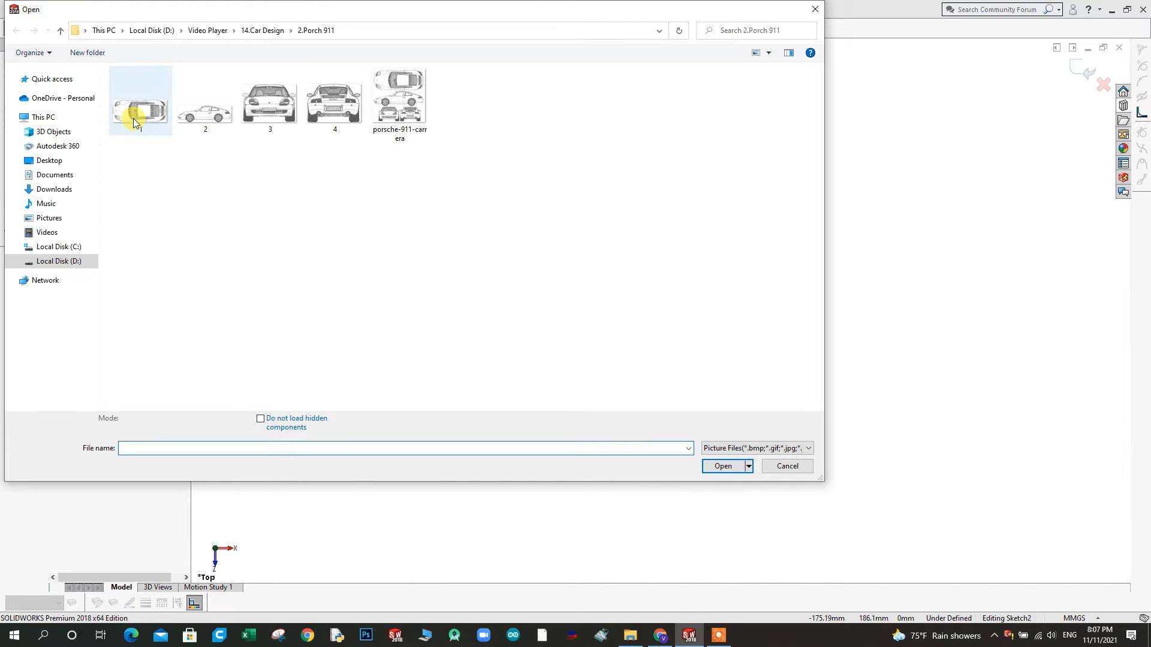
{"action": "double_click", "coordinate": [137, 112]}
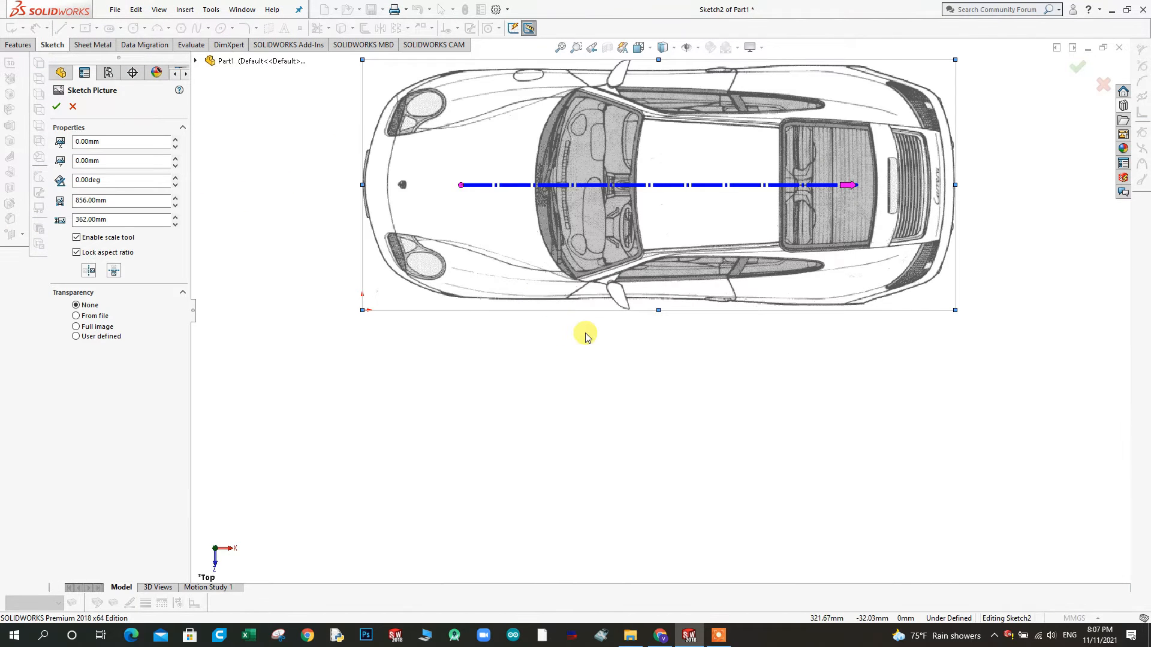
{"action": "scroll", "coordinate": [587, 331], "scroll_direction": "up", "scroll_amount": 3}
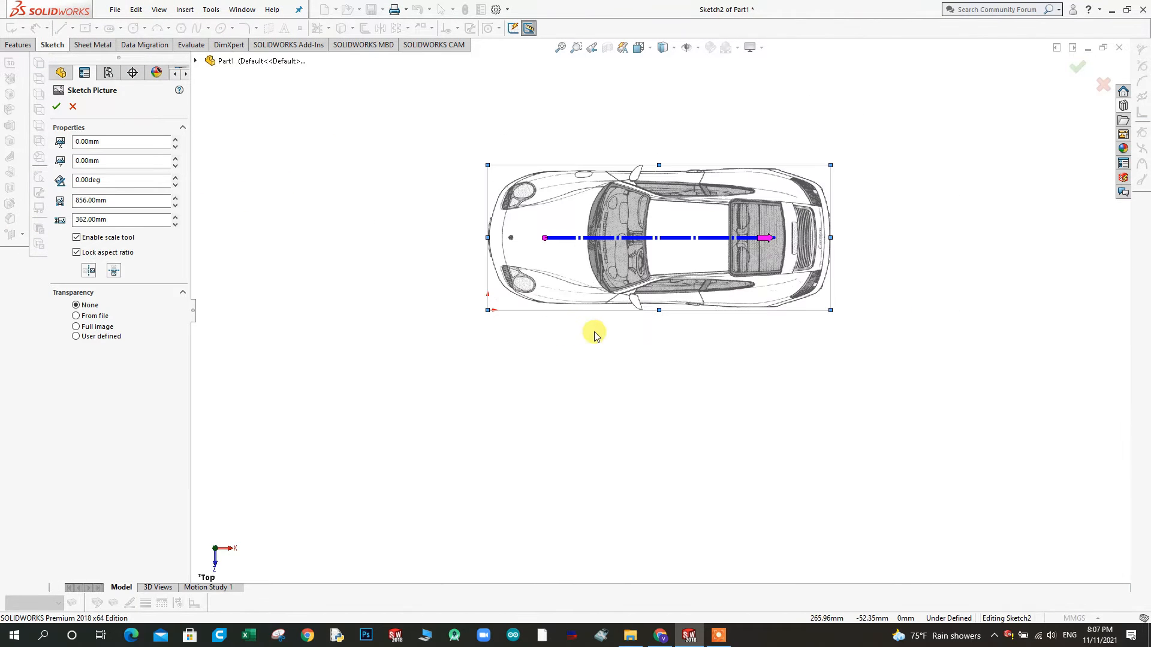
{"action": "left_click", "coordinate": [56, 106]}
Orbit to an angled view of both pictures and reopen the top-view picture's properties
{"action": "mouse_move", "coordinate": [547, 420]}
{"action": "middle_mouse_down"}
{"action": "mouse_move", "coordinate": [578, 265]}
{"action": "mouse_move", "coordinate": [624, 349]}
{"action": "mouse_move", "coordinate": [513, 308]}
{"action": "middle_mouse_up"}
{"action": "left_click", "coordinate": [514, 308]}
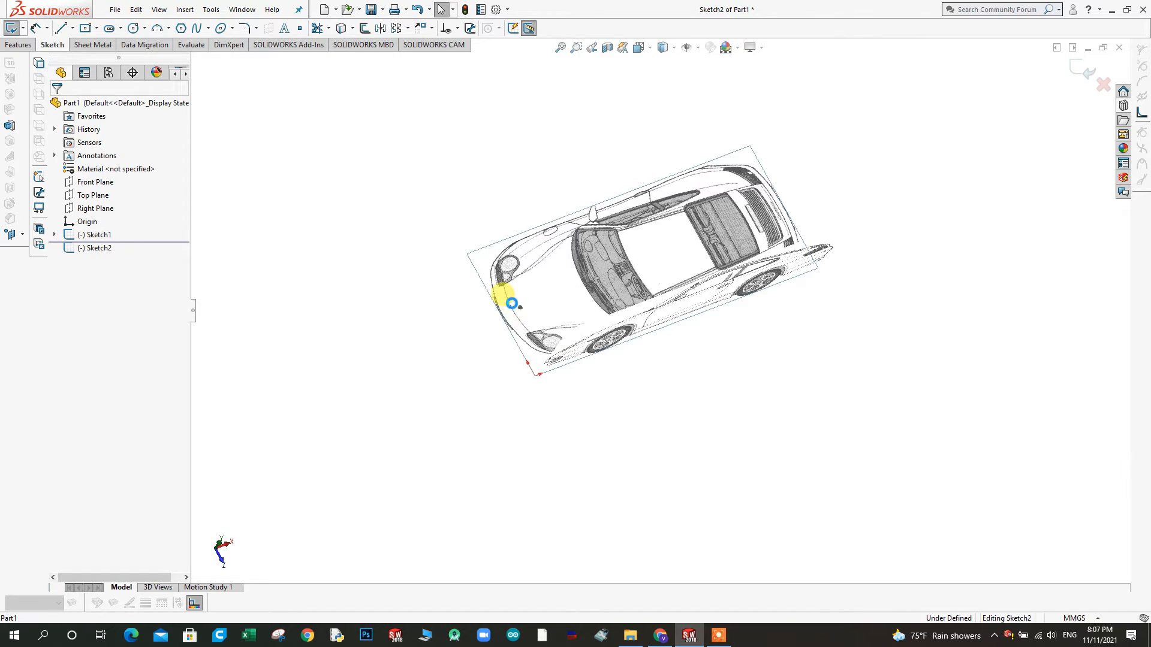
{"action": "scroll", "coordinate": [552, 292], "scroll_direction": "down", "scroll_amount": 3}
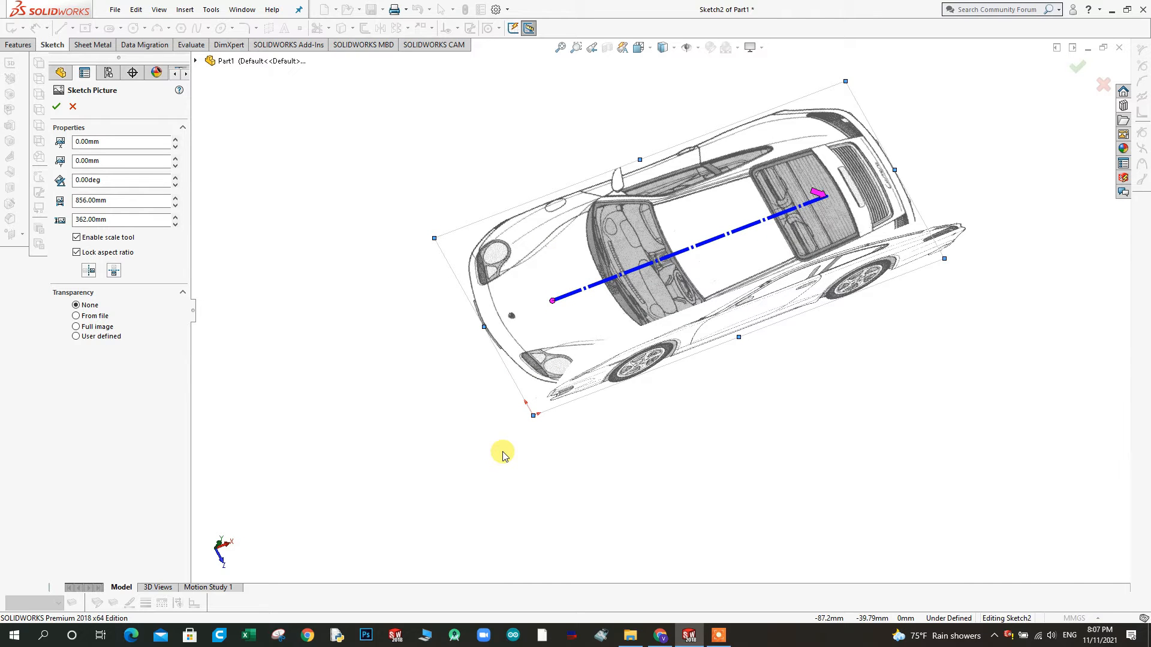
Try shifting the top-view picture's origin position in 10 mm increments
{"action": "left_click", "coordinate": [175, 140]}
{"action": "left_click", "coordinate": [176, 147]}
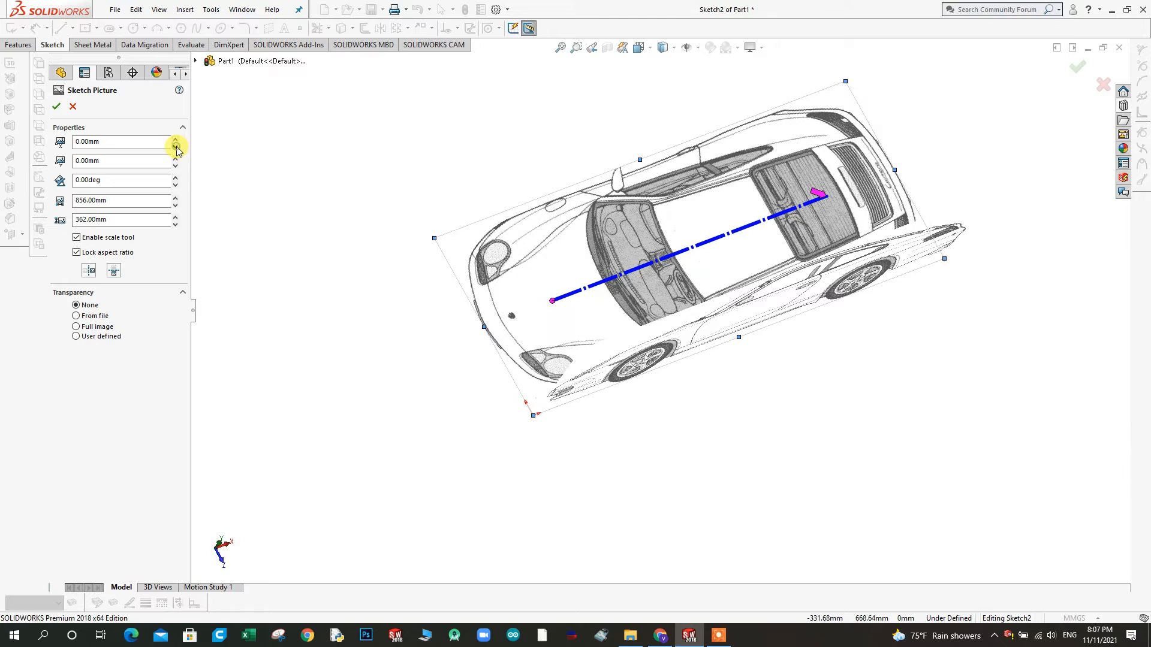
{"action": "left_click", "coordinate": [176, 158]}
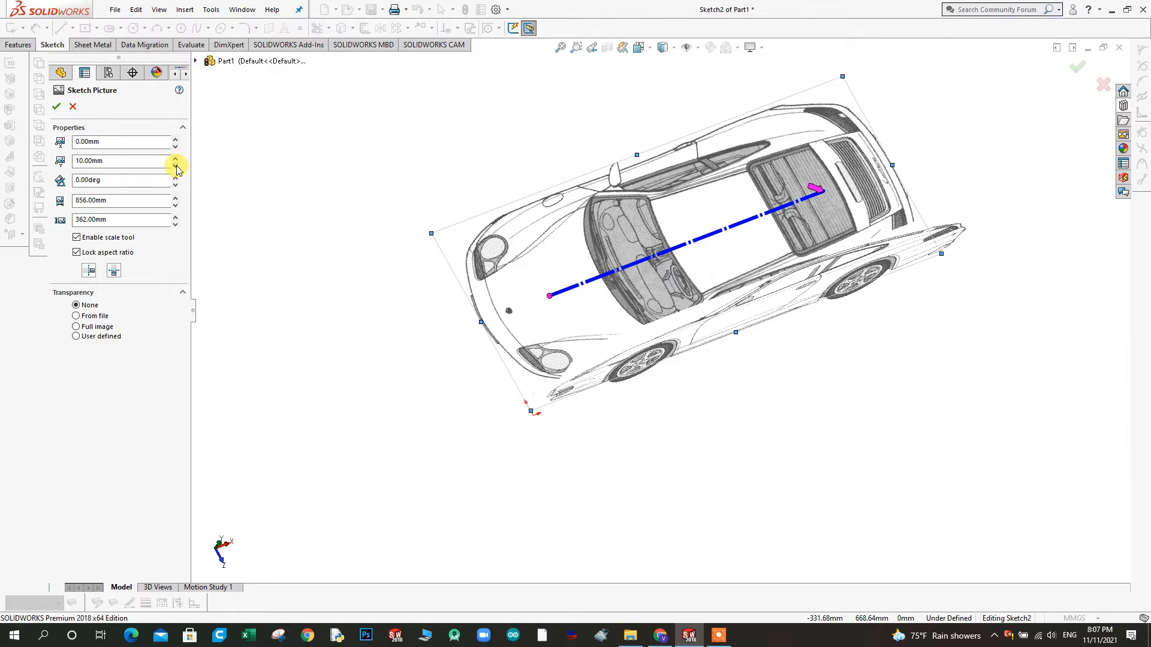
{"action": "left_click", "coordinate": [177, 167]}
{"action": "left_click", "coordinate": [176, 167]}
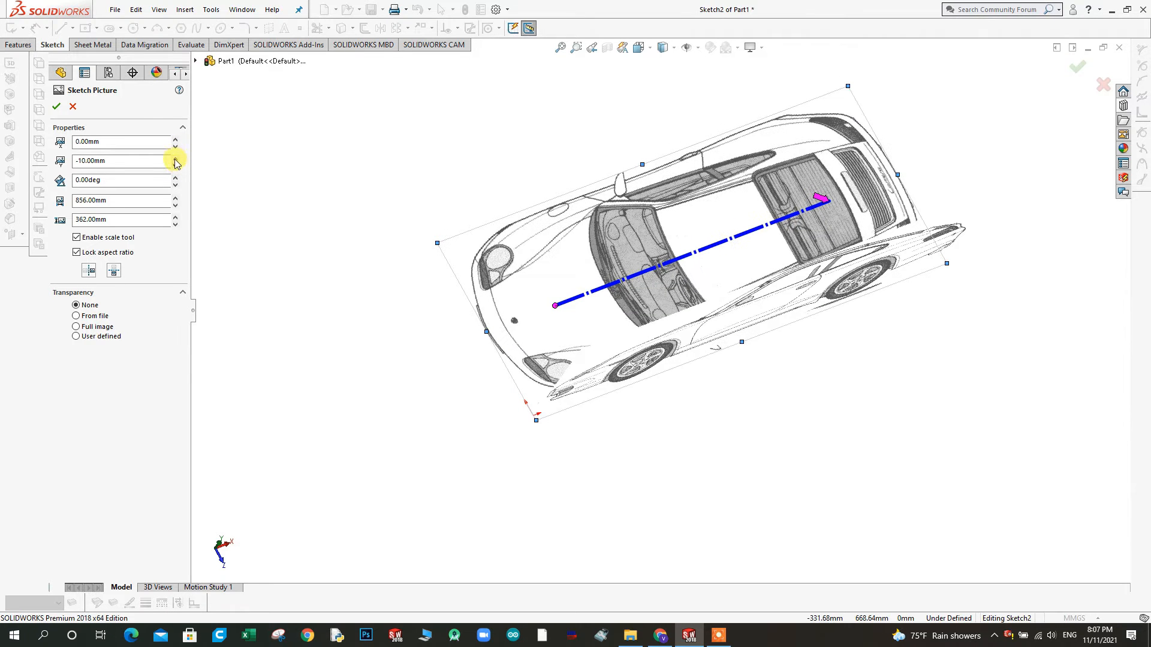
{"action": "left_click", "coordinate": [176, 158]}
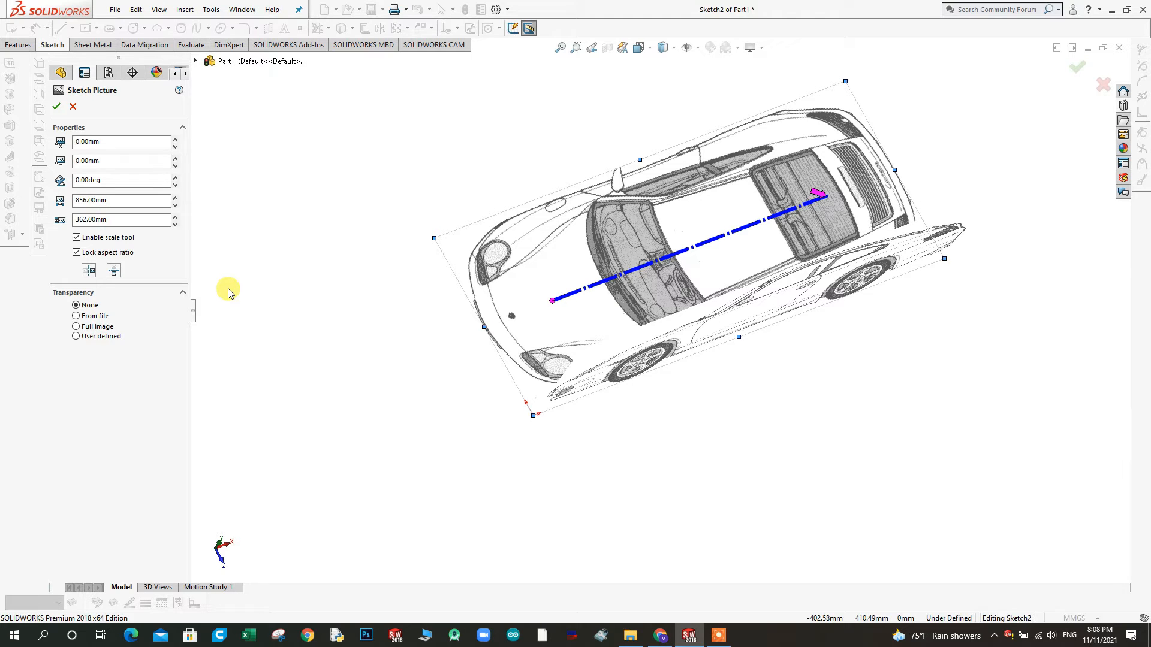
Set the top-view picture's Y position to -428 mm
{"action": "left_click", "coordinate": [103, 161]}
{"action": "double_click", "coordinate": [103, 161]}
{"action": "type", "text": "-"}
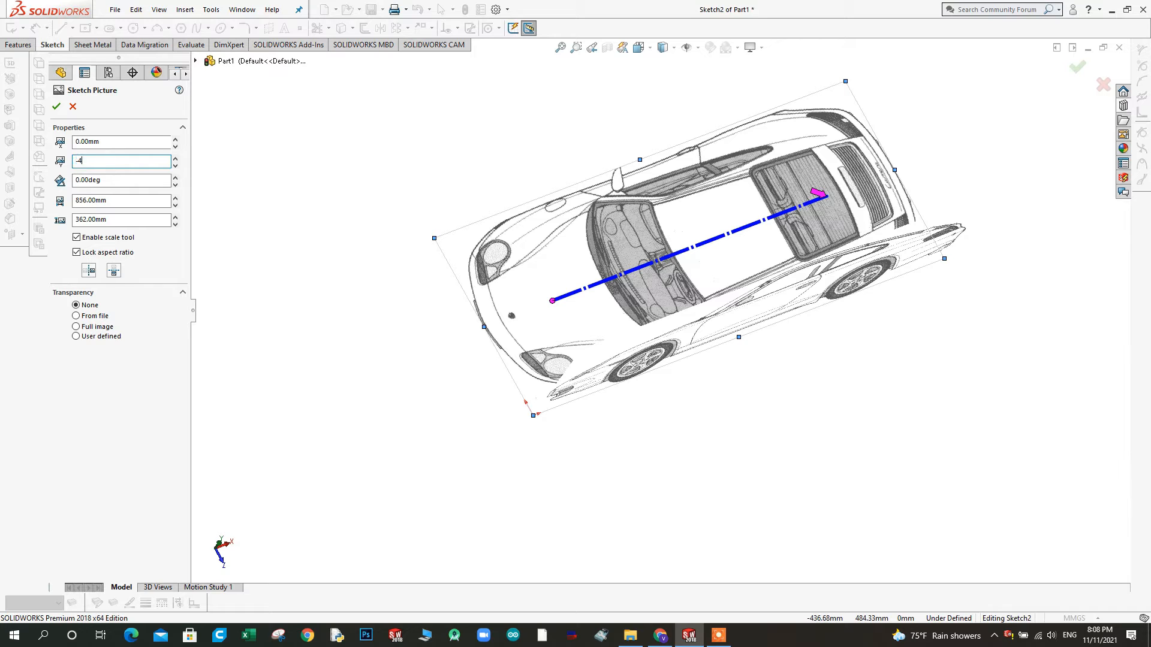
{"action": "type", "text": "428"}
{"action": "key", "text": "Return"}
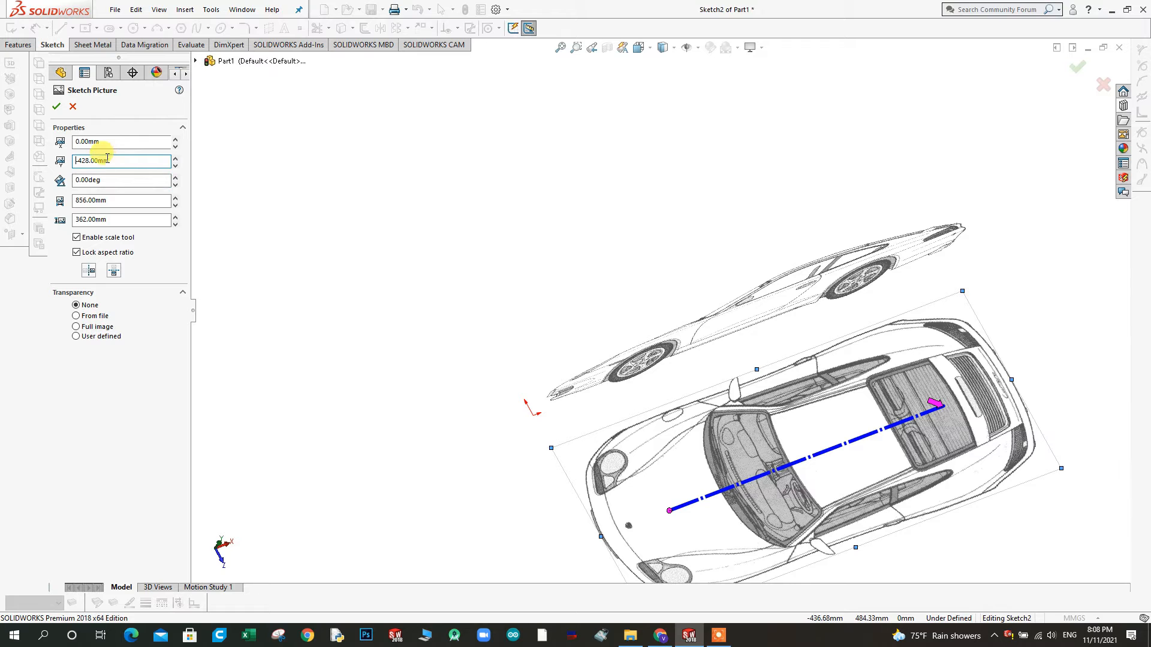
Set the top-view picture's Y position to -214 mm and check its alignment with the side view
{"action": "type", "text": "-214"}
{"action": "key", "text": "Return"}
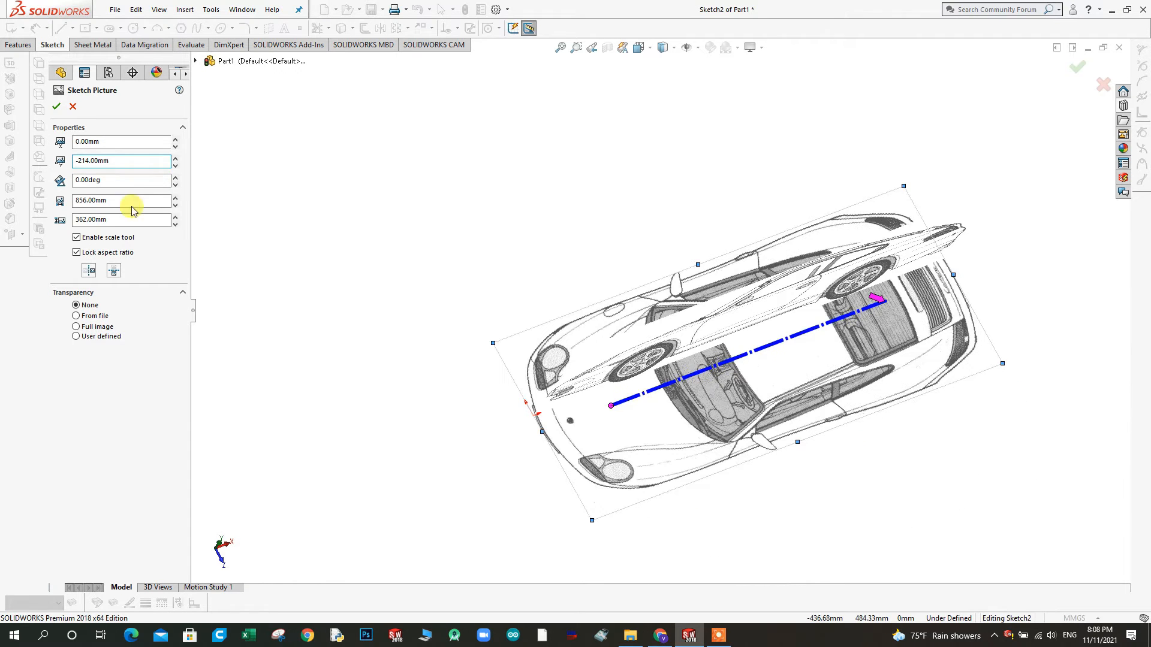
{"action": "mouse_move", "coordinate": [704, 394]}
{"action": "middle_mouse_down"}
{"action": "mouse_move", "coordinate": [722, 452]}
{"action": "mouse_move", "coordinate": [694, 378]}
{"action": "middle_mouse_up"}
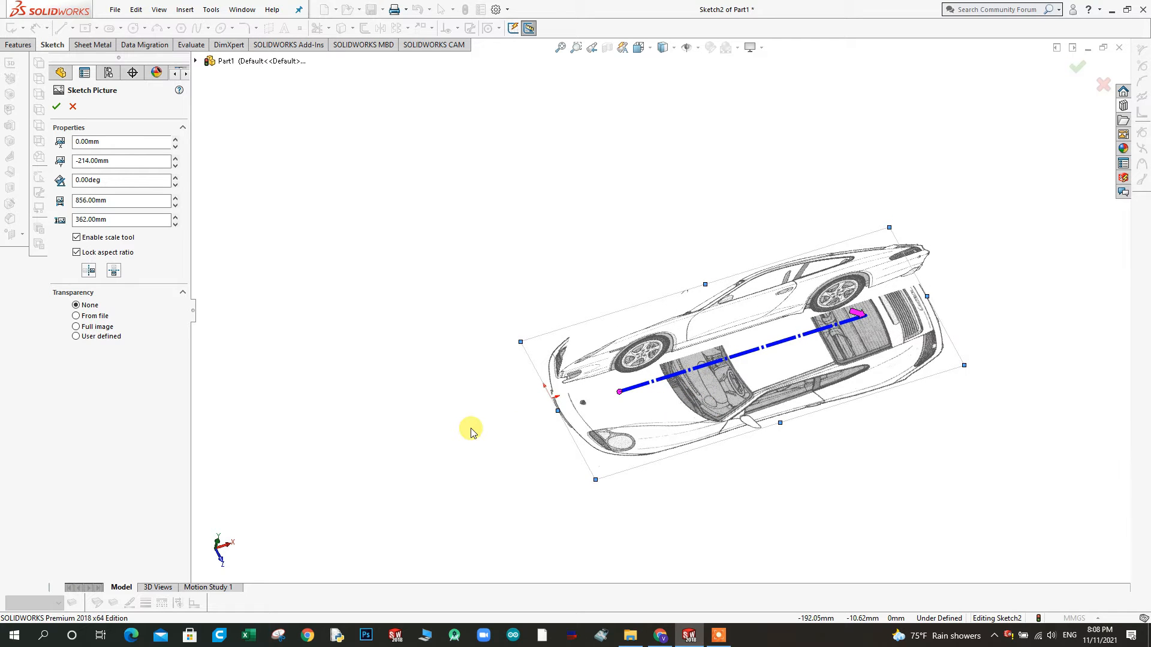
{"action": "middle_click_drag", "start_coordinate": [504, 380], "coordinate": [501, 411]}
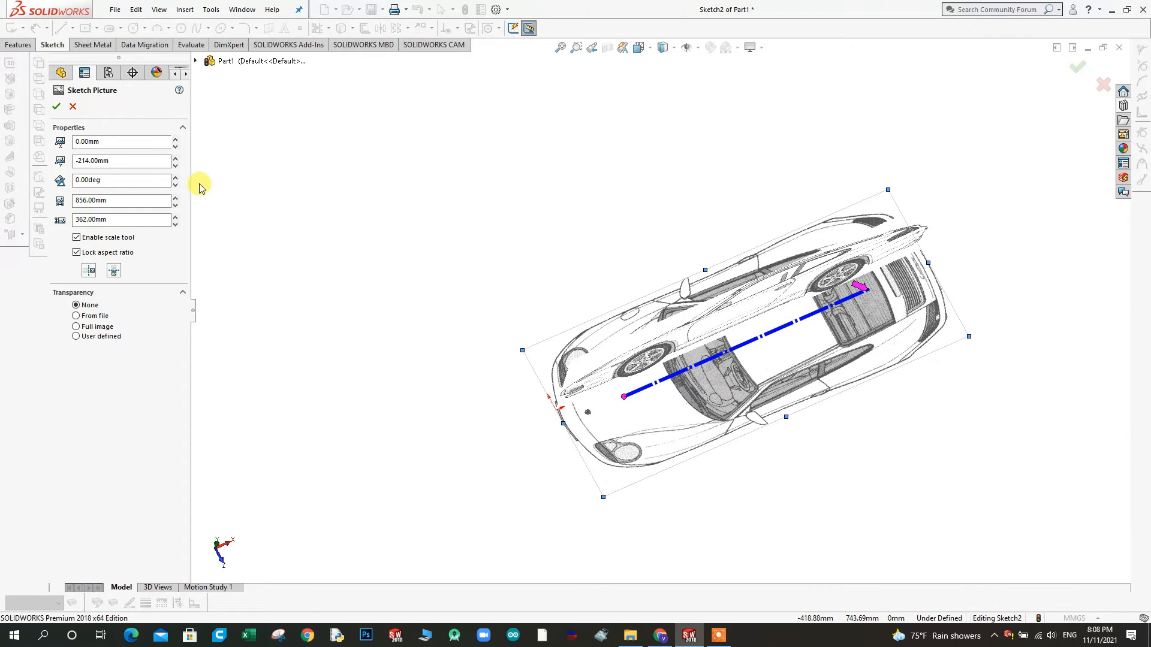
Try a Y position of -174 mm for the top-view picture and check its alignment with the side view from an angle
{"action": "left_click", "coordinate": [175, 167]}
{"action": "left_click", "coordinate": [175, 169]}
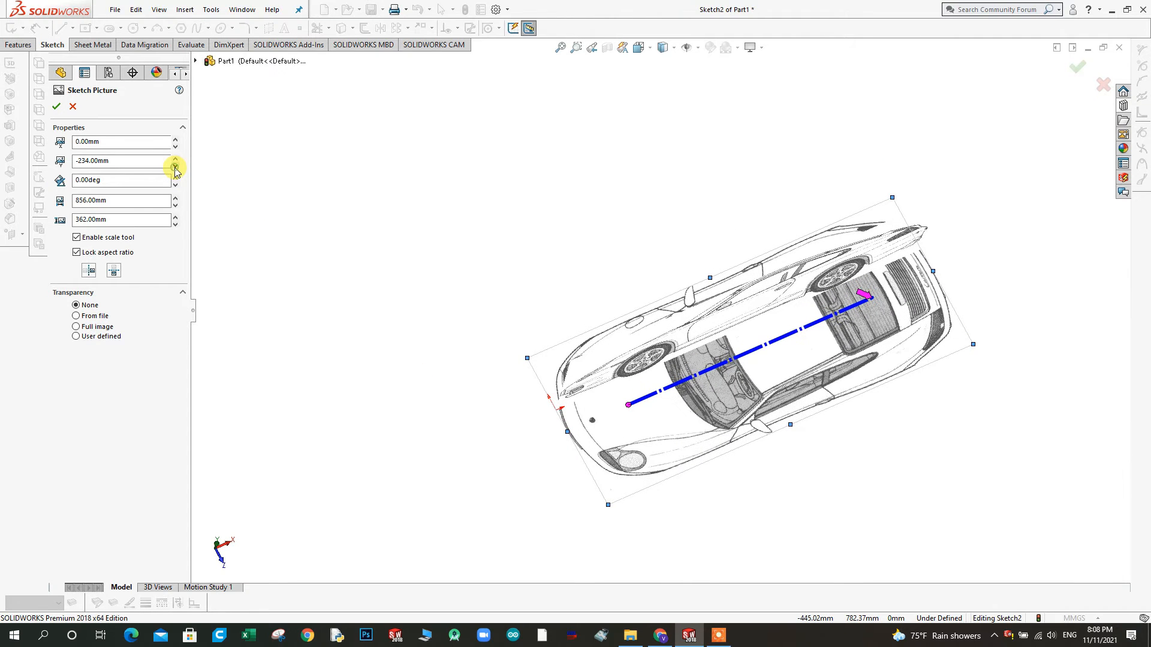
{"action": "left_click", "coordinate": [176, 159]}
{"action": "left_click", "coordinate": [176, 159]}
{"action": "left_click", "coordinate": [175, 159]}
{"action": "left_click", "coordinate": [175, 158]}
{"action": "left_click", "coordinate": [176, 159]}
{"action": "left_click", "coordinate": [176, 159]}
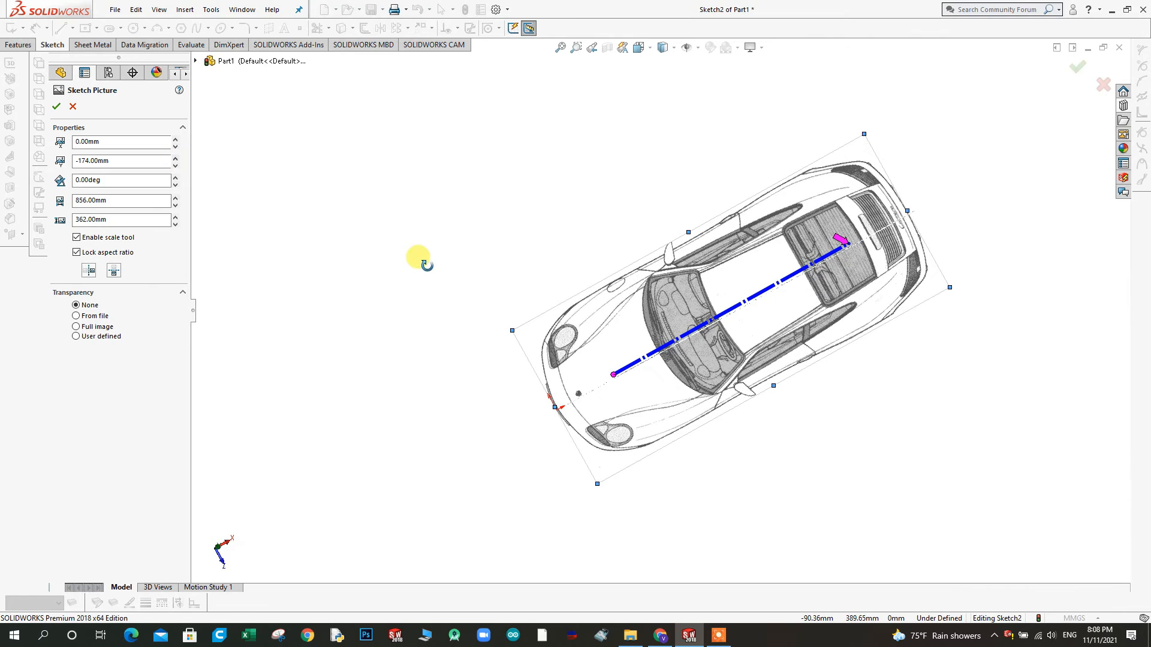
{"action": "mouse_move", "coordinate": [418, 259]}
{"action": "left_mouse_down"}
{"action": "mouse_move", "coordinate": [409, 220]}
{"action": "mouse_move", "coordinate": [424, 213]}
{"action": "mouse_move", "coordinate": [413, 232]}
{"action": "left_mouse_up"}
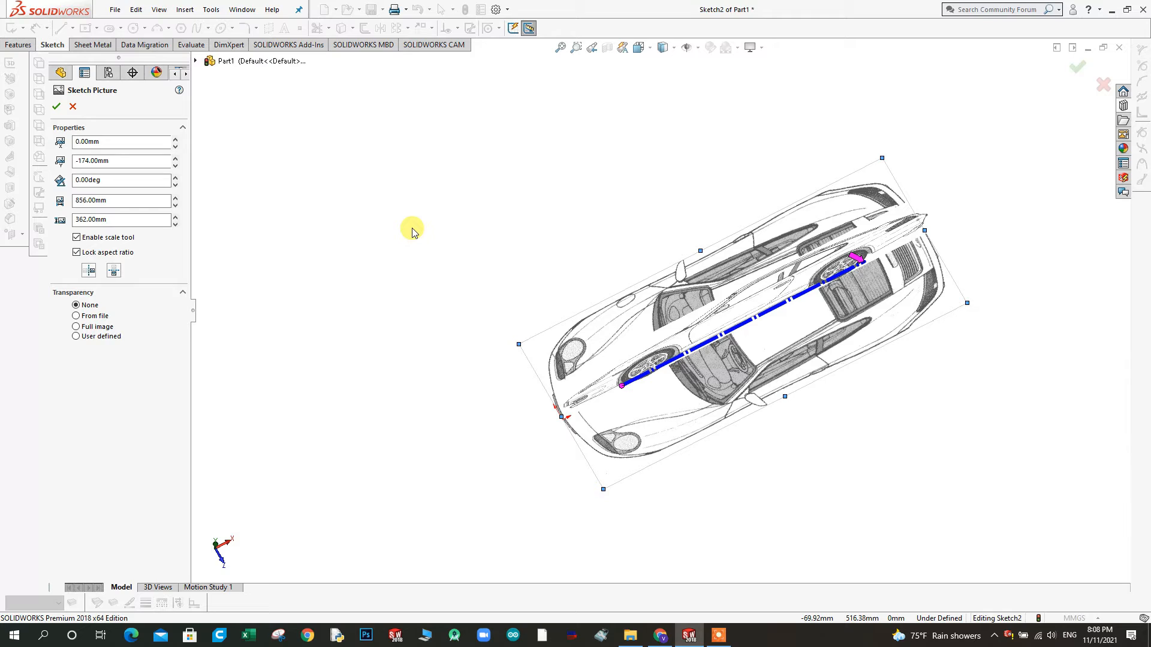
{"action": "mouse_move", "coordinate": [522, 316]}
{"action": "left_mouse_down"}
{"action": "mouse_move", "coordinate": [506, 180]}
{"action": "mouse_move", "coordinate": [452, 198]}
{"action": "mouse_move", "coordinate": [535, 203]}
{"action": "mouse_move", "coordinate": [566, 283]}
{"action": "mouse_move", "coordinate": [625, 336]}
{"action": "mouse_move", "coordinate": [513, 188]}
{"action": "mouse_move", "coordinate": [426, 226]}
{"action": "mouse_move", "coordinate": [601, 236]}
{"action": "mouse_move", "coordinate": [647, 307]}
{"action": "mouse_move", "coordinate": [488, 247]}
{"action": "mouse_move", "coordinate": [519, 403]}
{"action": "left_mouse_up"}
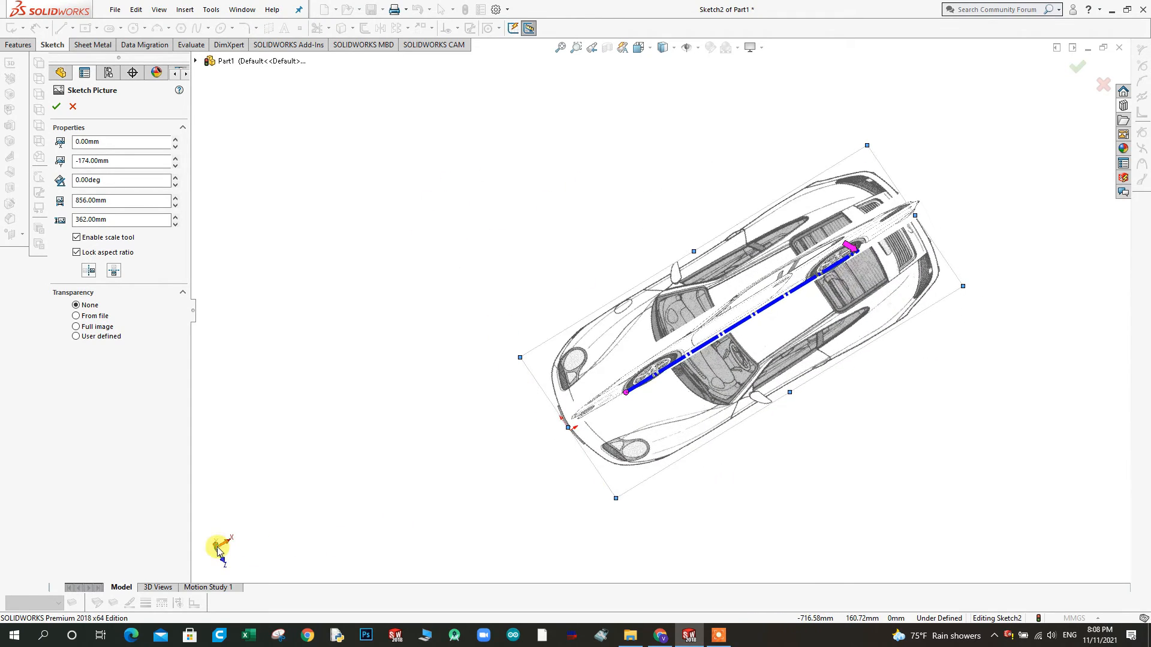
Inspect the car's nose against the origin from above and set the top-view picture's Y position to -184 mm
{"action": "left_click", "coordinate": [218, 550]}
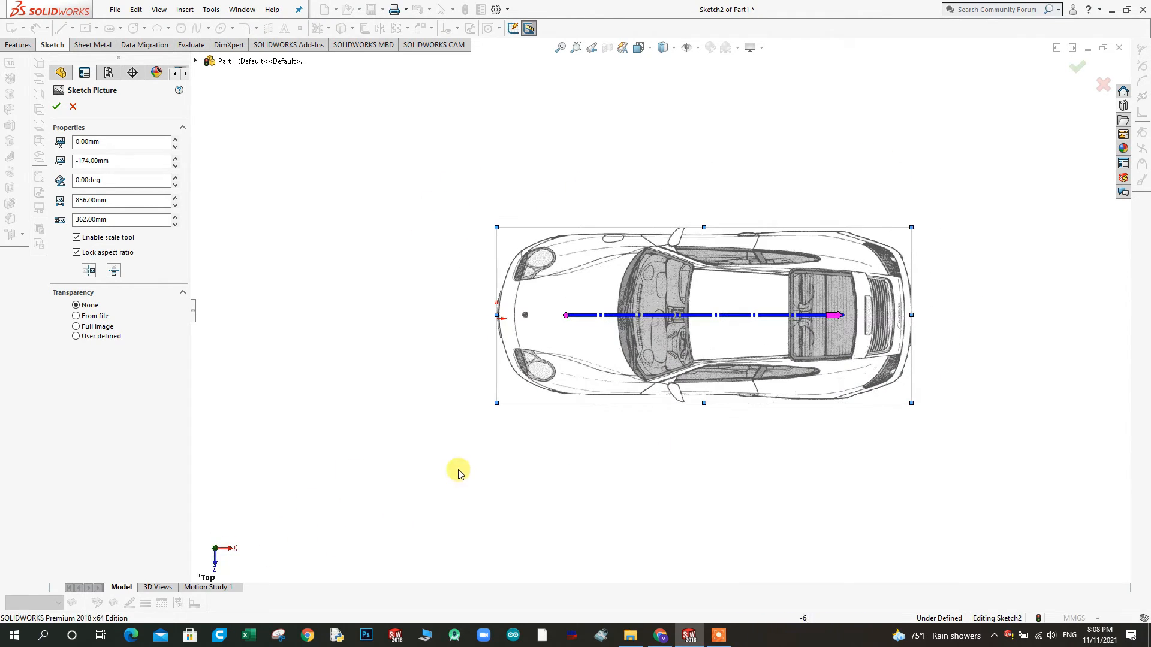
{"action": "scroll", "coordinate": [586, 296], "scroll_direction": "down", "scroll_amount": 4}
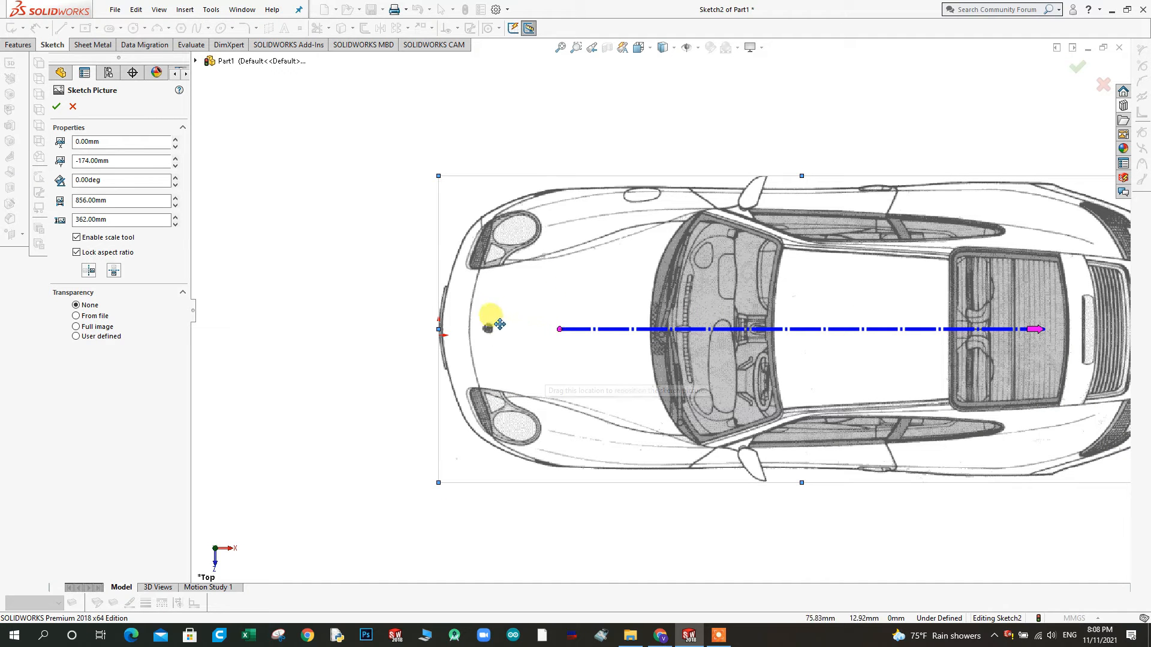
{"action": "scroll", "coordinate": [480, 359], "scroll_direction": "down", "scroll_amount": 4}
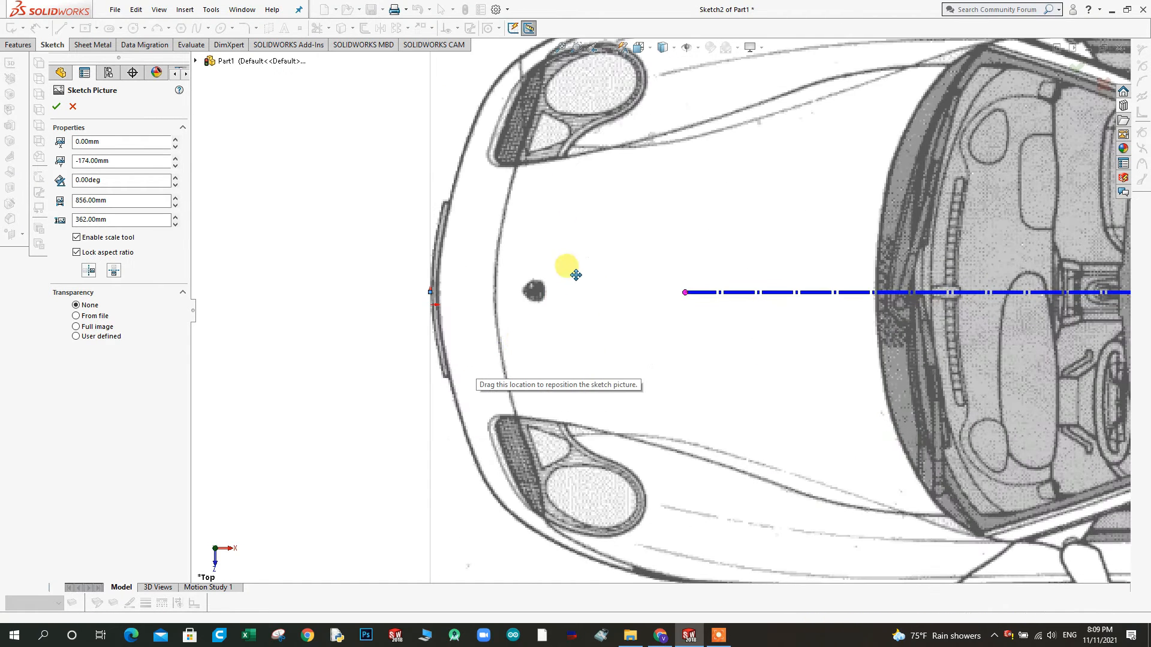
{"action": "scroll", "coordinate": [574, 390], "scroll_direction": "up", "scroll_amount": 3}
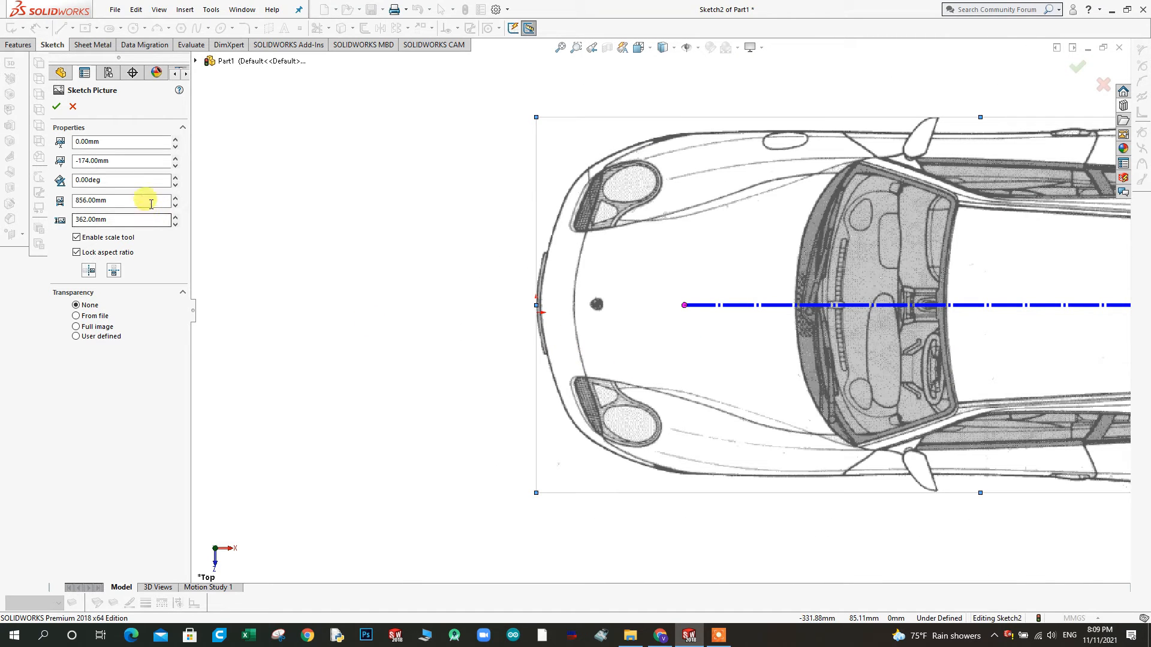
{"action": "left_click", "coordinate": [175, 166]}
{"action": "mouse_move", "coordinate": [549, 457]}
{"action": "middle_mouse_down"}
{"action": "mouse_move", "coordinate": [547, 314]}
{"action": "mouse_move", "coordinate": [673, 268]}
{"action": "mouse_move", "coordinate": [673, 372]}
{"action": "middle_mouse_up"}
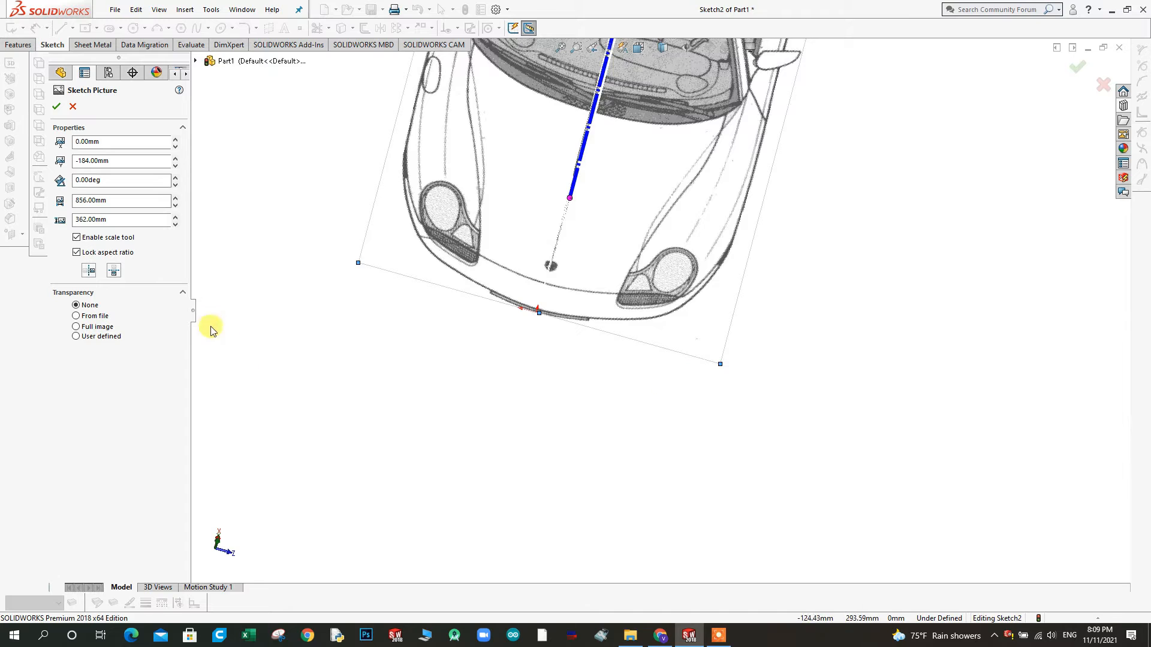
Try Y positions between -164 and -194 mm for the top-view picture in 10 mm increments, ending at -184 mm
{"action": "left_click", "coordinate": [176, 166]}
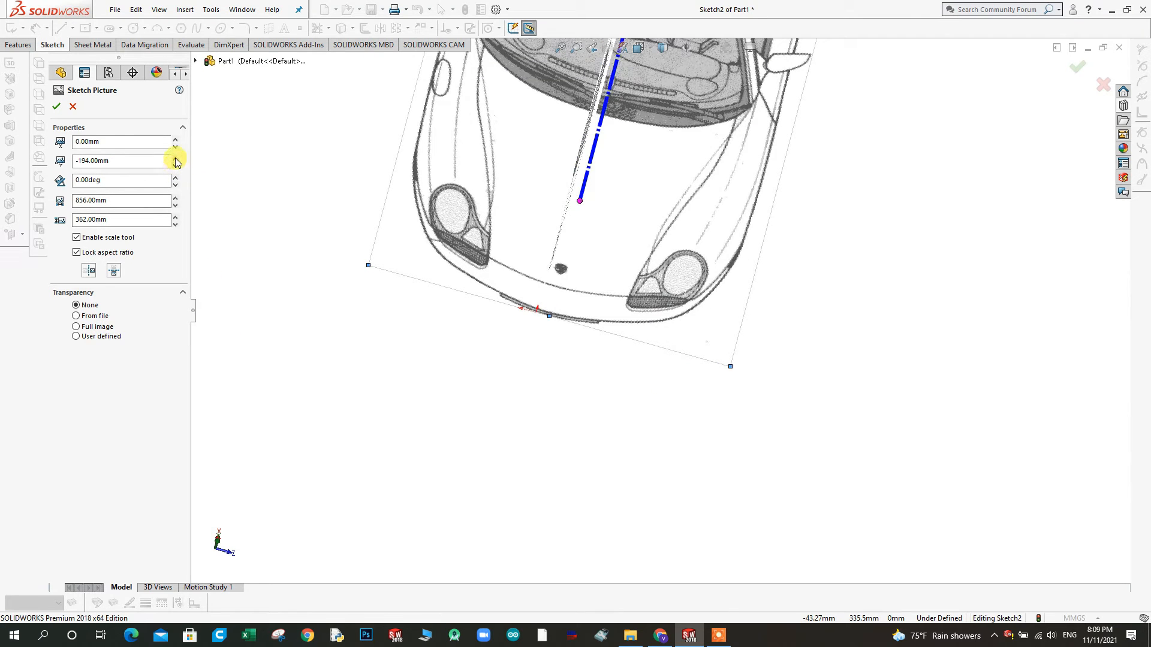
{"action": "left_click", "coordinate": [176, 157]}
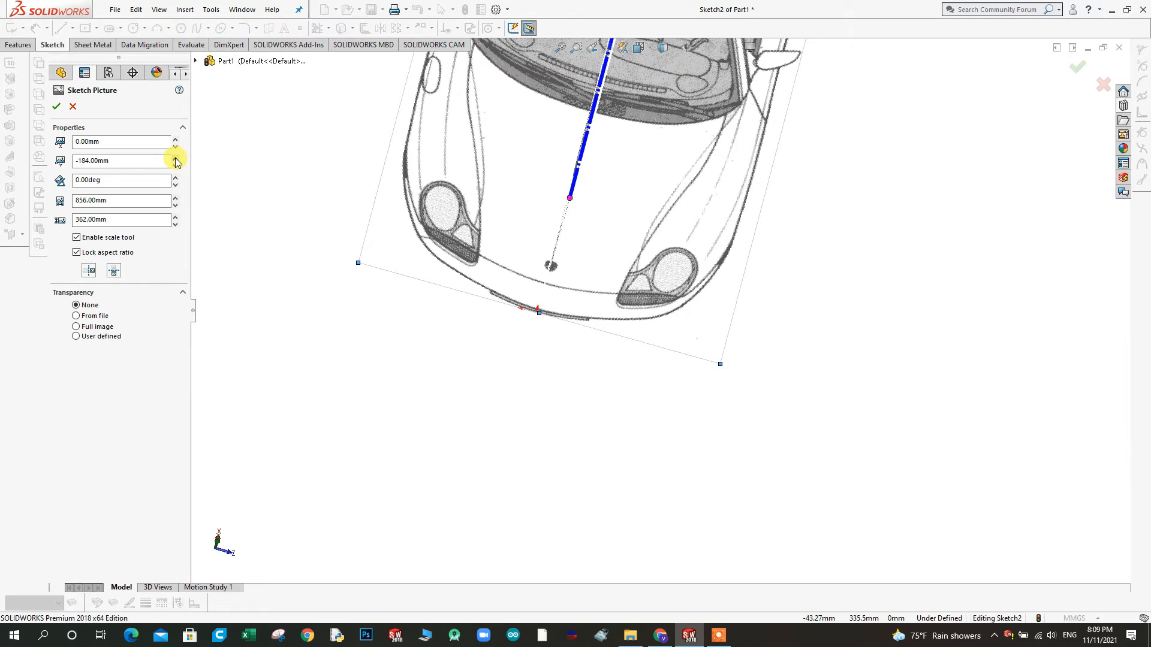
{"action": "left_click", "coordinate": [175, 157]}
{"action": "left_click", "coordinate": [176, 158]}
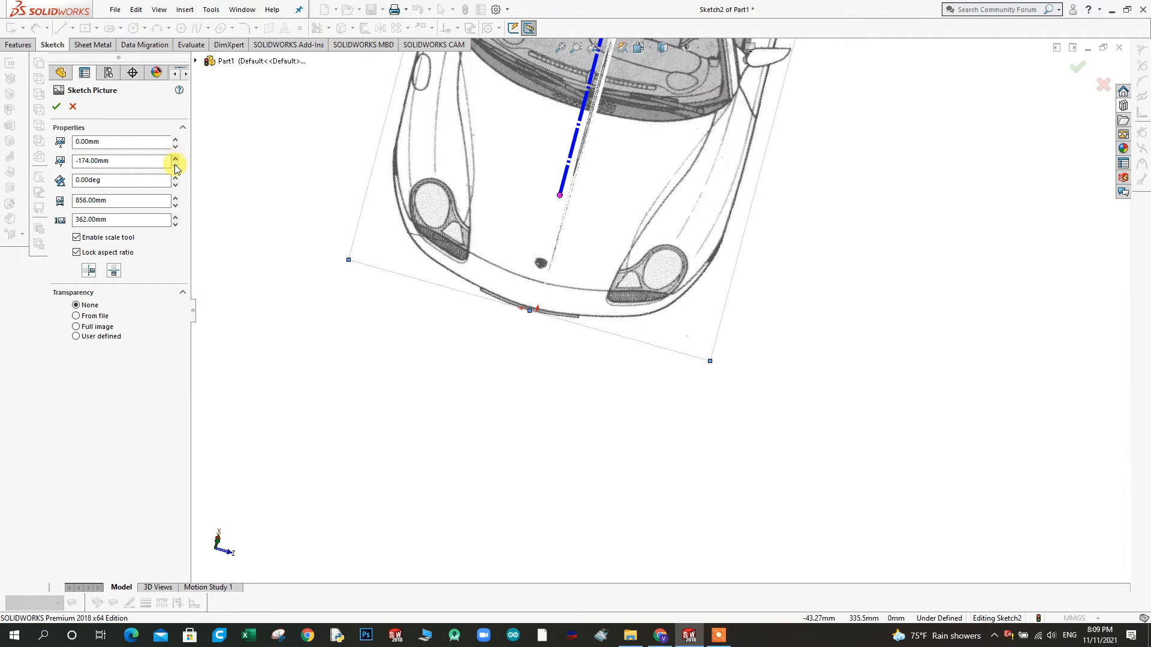
{"action": "left_click", "coordinate": [175, 158]}
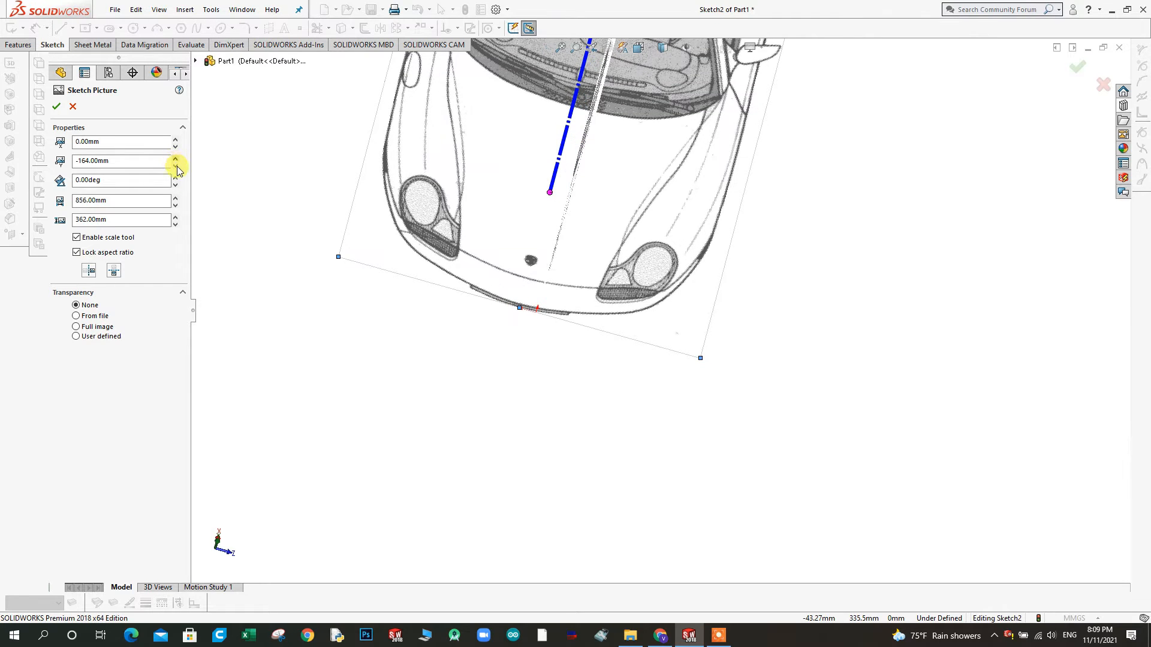
{"action": "left_click", "coordinate": [177, 168]}
{"action": "left_click", "coordinate": [176, 168]}
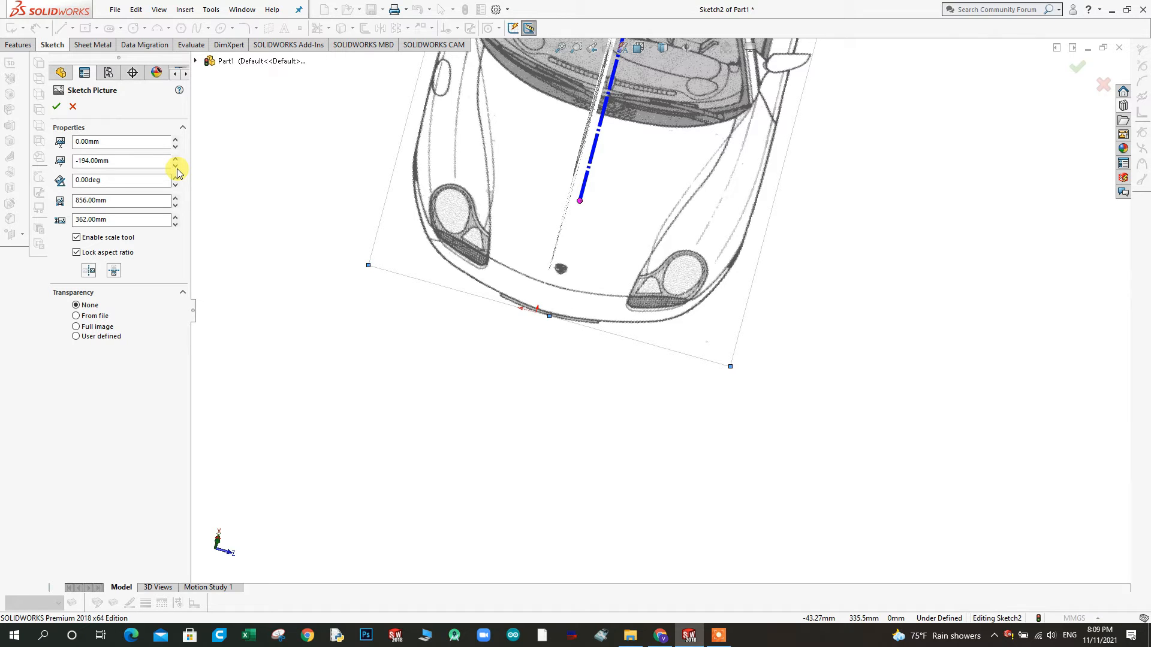
{"action": "left_click", "coordinate": [175, 159]}
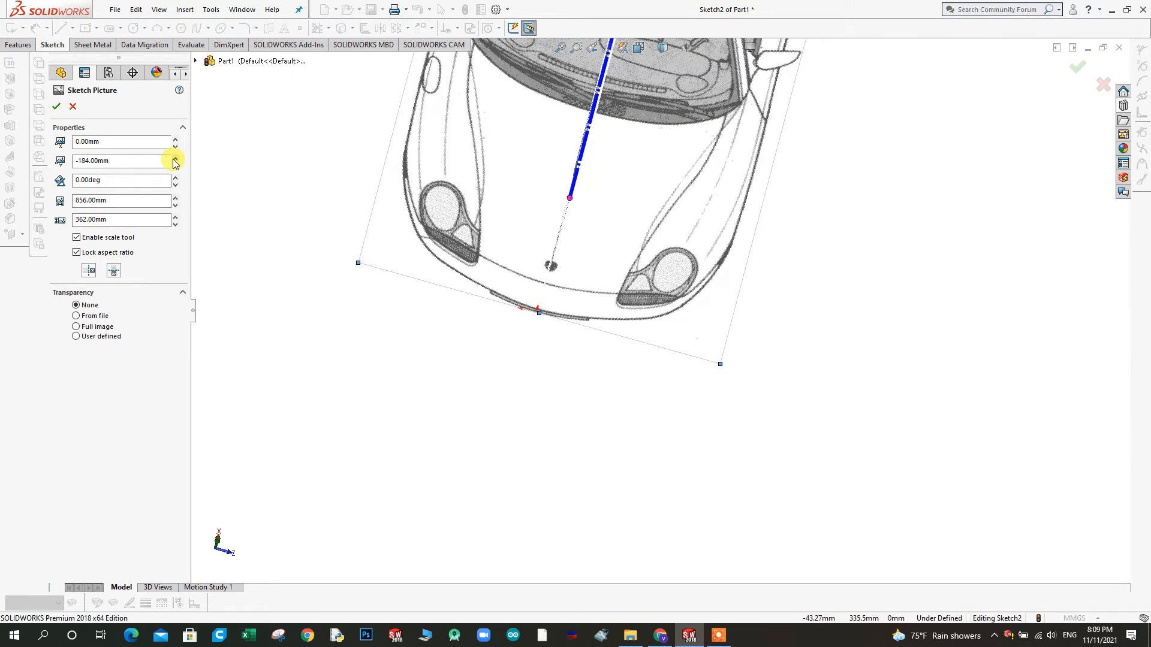
Set the top-view picture's Y position to -180 mm and check it against the side view from another angle
{"action": "double_click", "coordinate": [120, 163]}
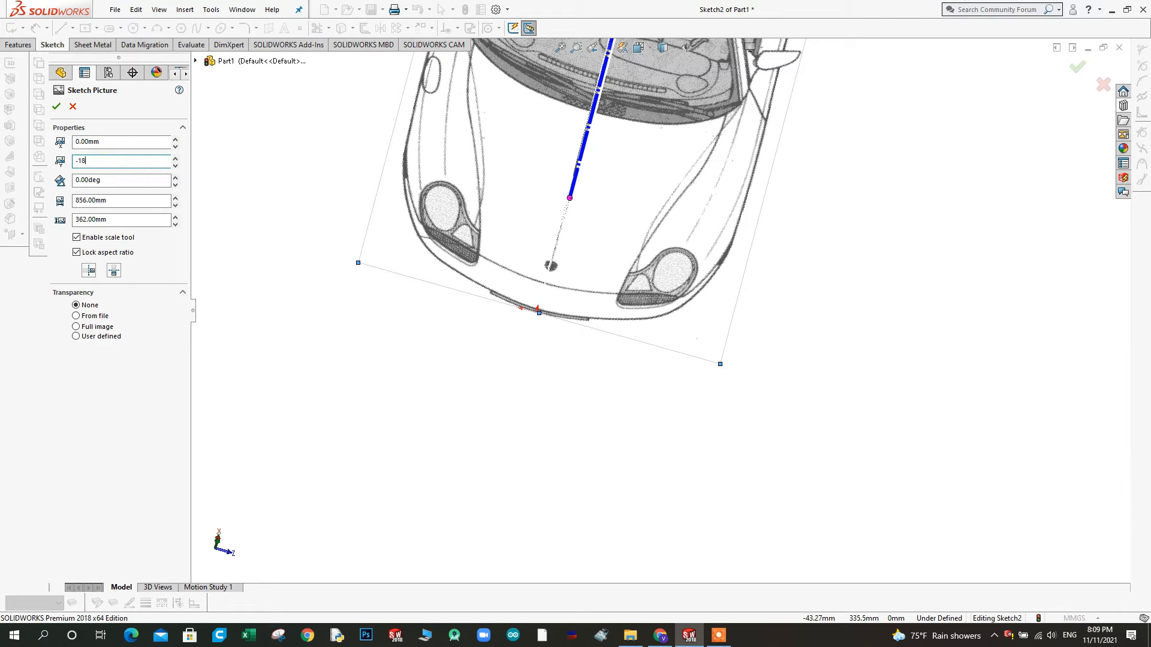
{"action": "key", "text": "Return"}
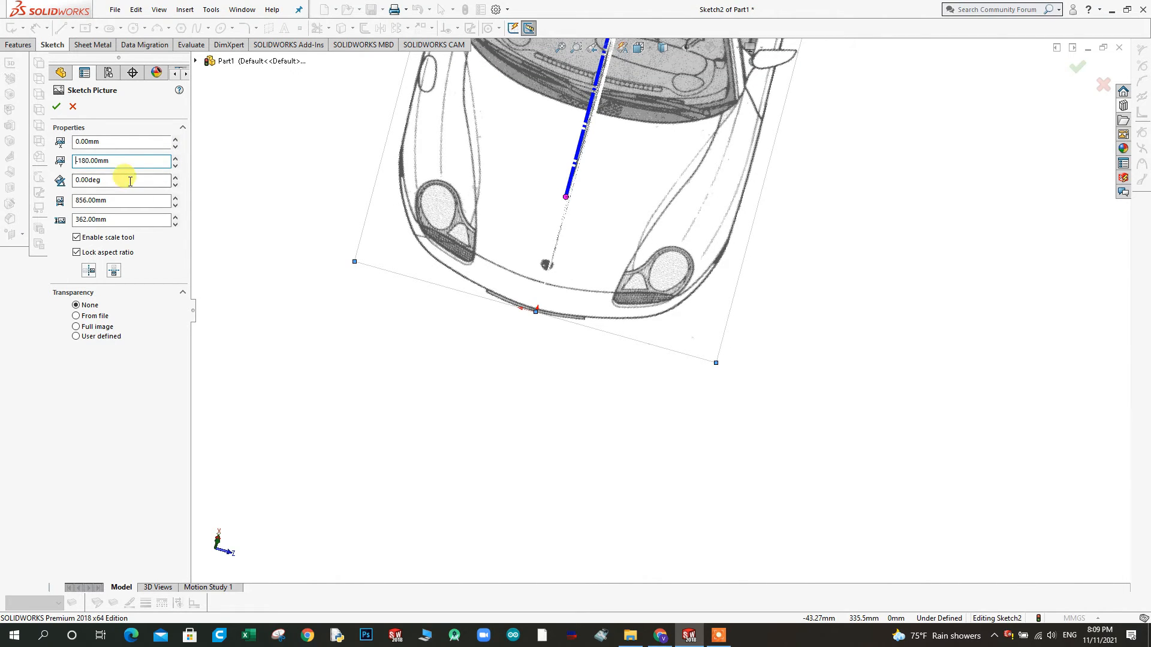
{"action": "mouse_move", "coordinate": [558, 372]}
{"action": "left_mouse_down"}
{"action": "mouse_move", "coordinate": [555, 334]}
{"action": "mouse_move", "coordinate": [562, 378]}
{"action": "mouse_move", "coordinate": [506, 285]}
{"action": "mouse_move", "coordinate": [540, 415]}
{"action": "mouse_move", "coordinate": [527, 393]}
{"action": "left_mouse_up"}
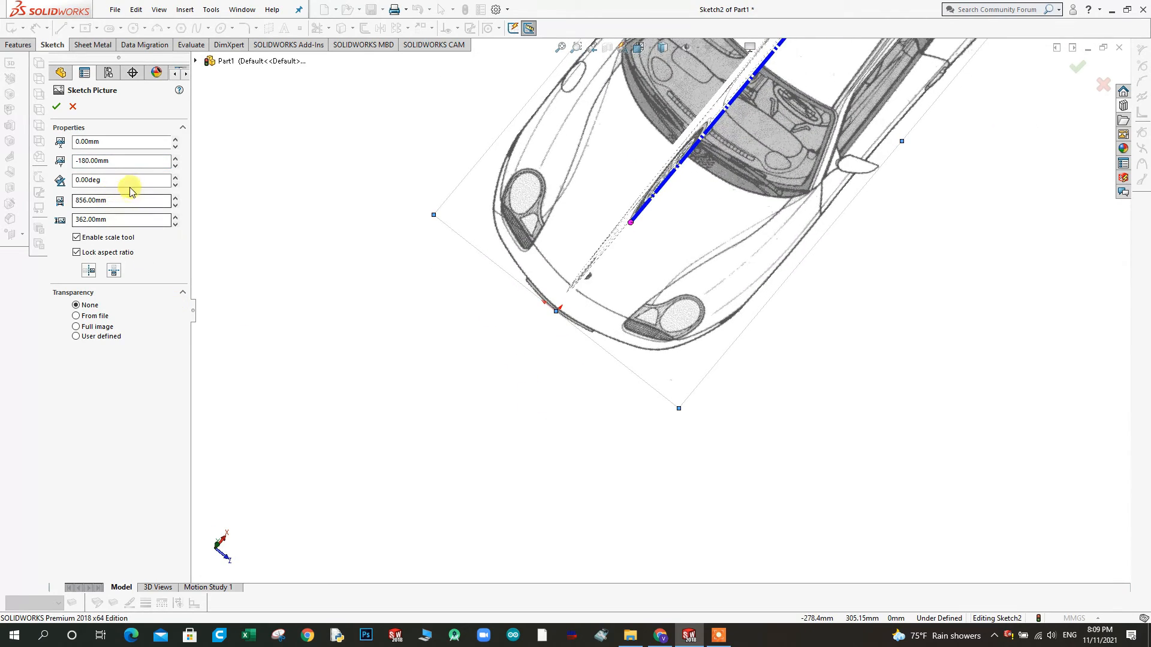
Set the top-view picture's Y position to -179 mm, check the nose against the origin from above and accept the picture properties
{"action": "left_click", "coordinate": [118, 159]}
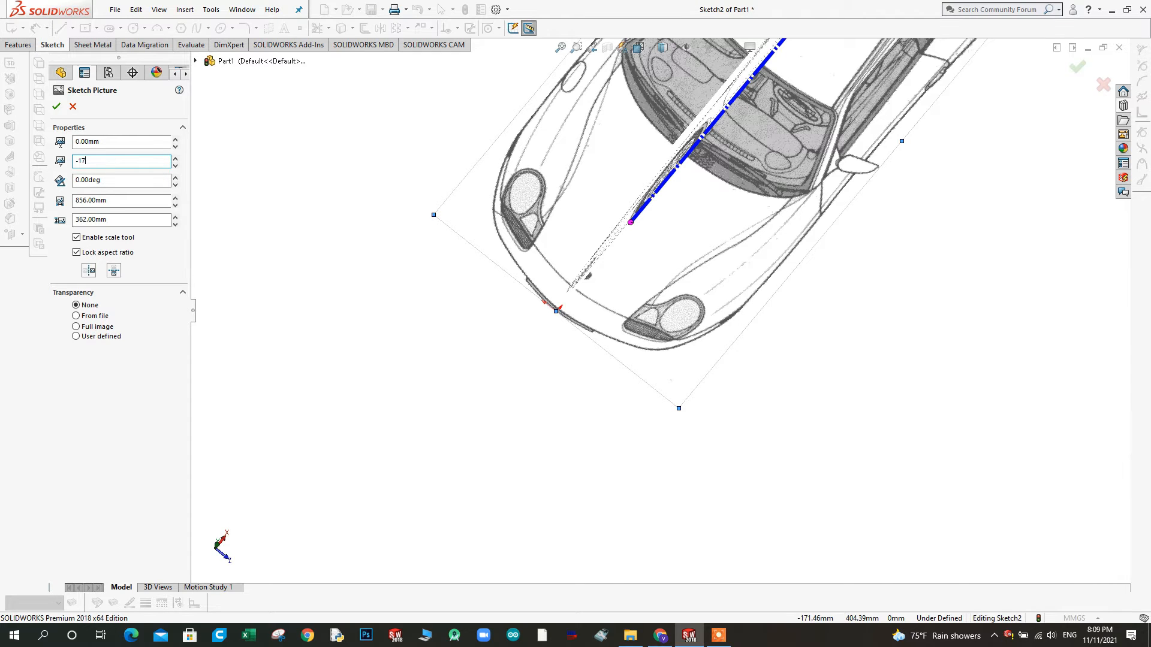
{"action": "type", "text": "-179"}
{"action": "key", "text": "Return"}
{"action": "middle_click_drag", "start_coordinate": [505, 263], "coordinate": [512, 278]}
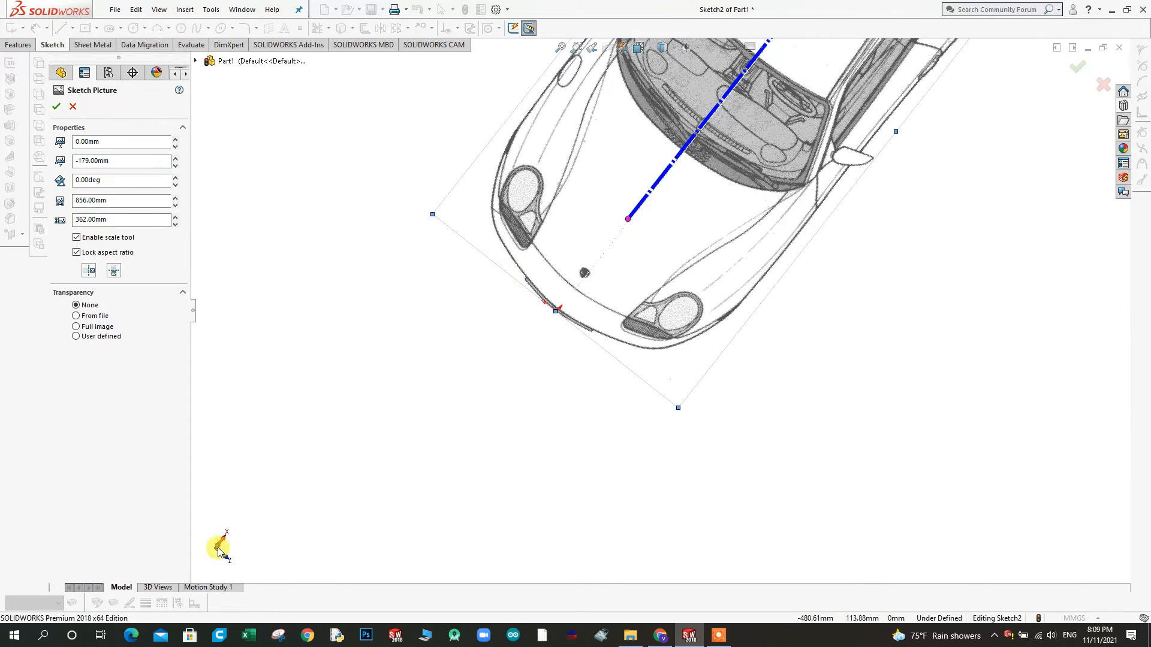
{"action": "left_click", "coordinate": [219, 549]}
{"action": "scroll", "coordinate": [642, 303], "scroll_direction": "down", "scroll_amount": 6}
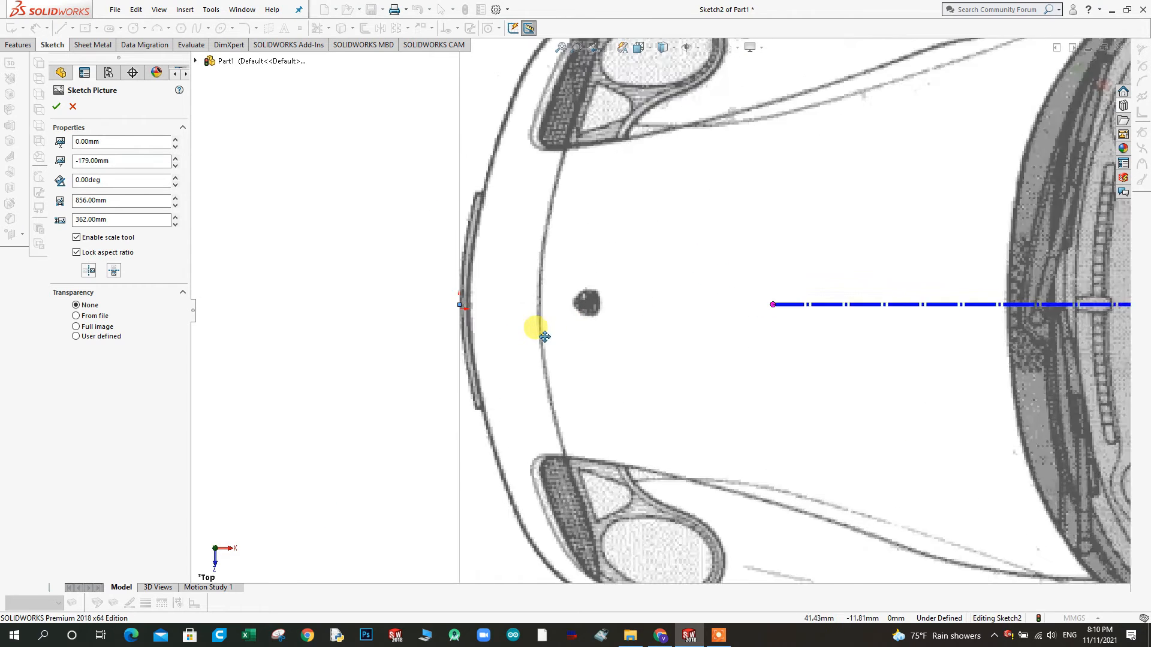
{"action": "scroll", "coordinate": [539, 336], "scroll_direction": "down", "scroll_amount": 1}
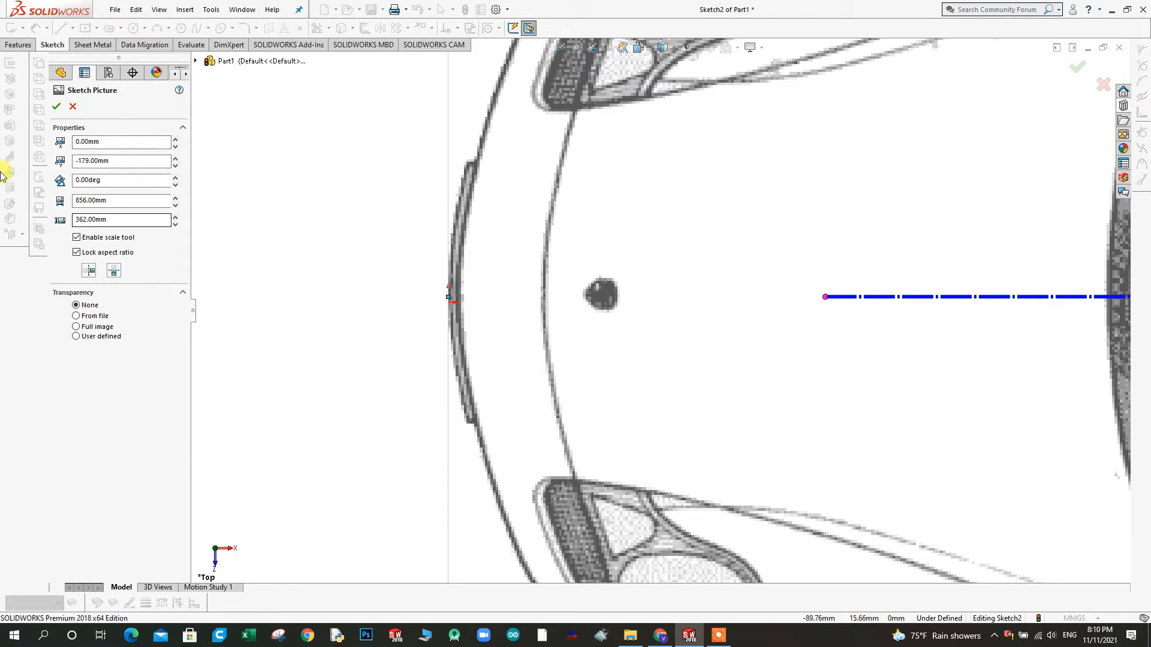
{"action": "left_click", "coordinate": [56, 106]}
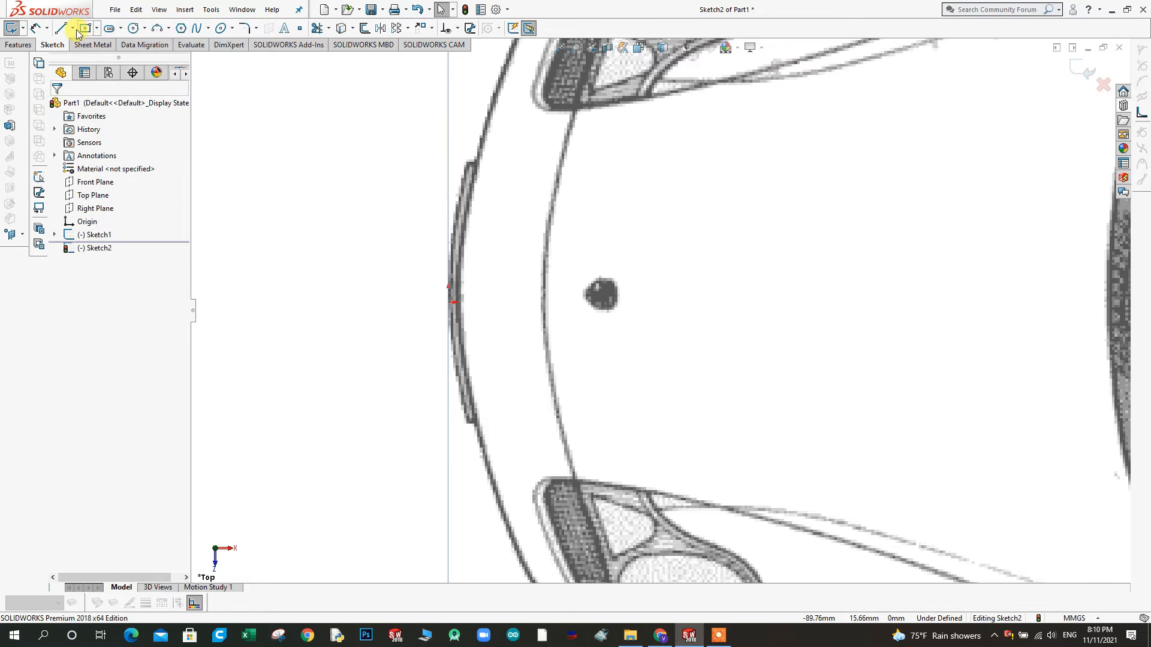
Sketch a centerline from the origin along the middle of the car's hood as an alignment reference
{"action": "left_click", "coordinate": [74, 29]}
{"action": "left_click", "coordinate": [83, 57]}
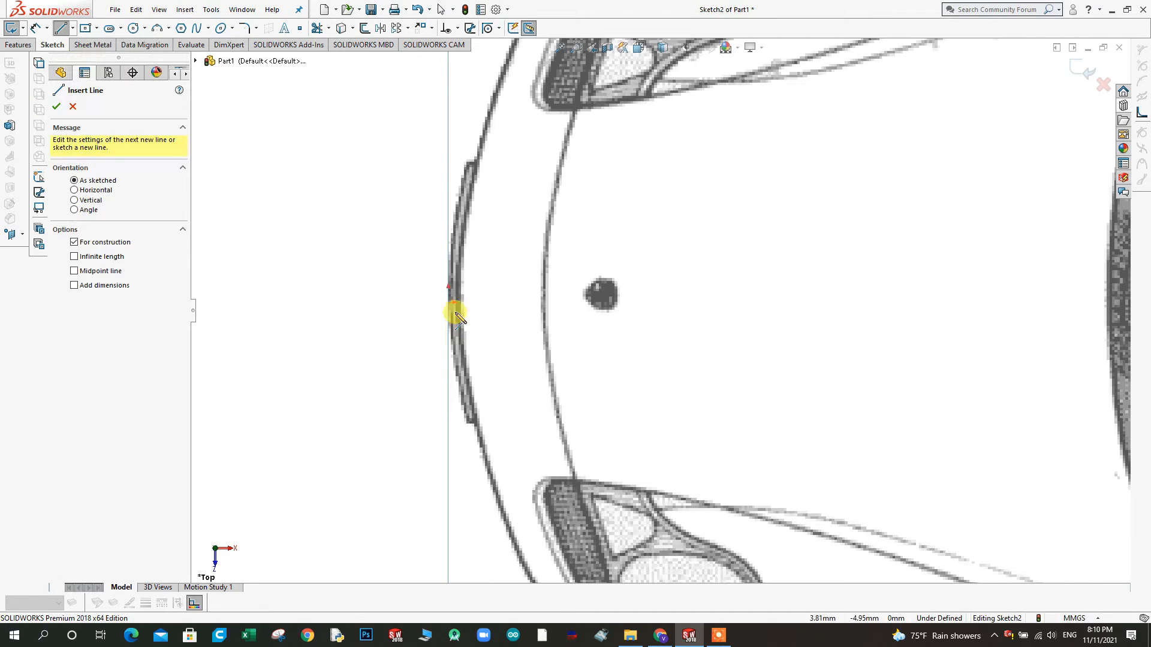
{"action": "left_click_drag", "start_coordinate": [449, 301], "coordinate": [746, 298]}
{"action": "right_click", "coordinate": [754, 301]}
{"action": "left_click", "coordinate": [764, 301]}
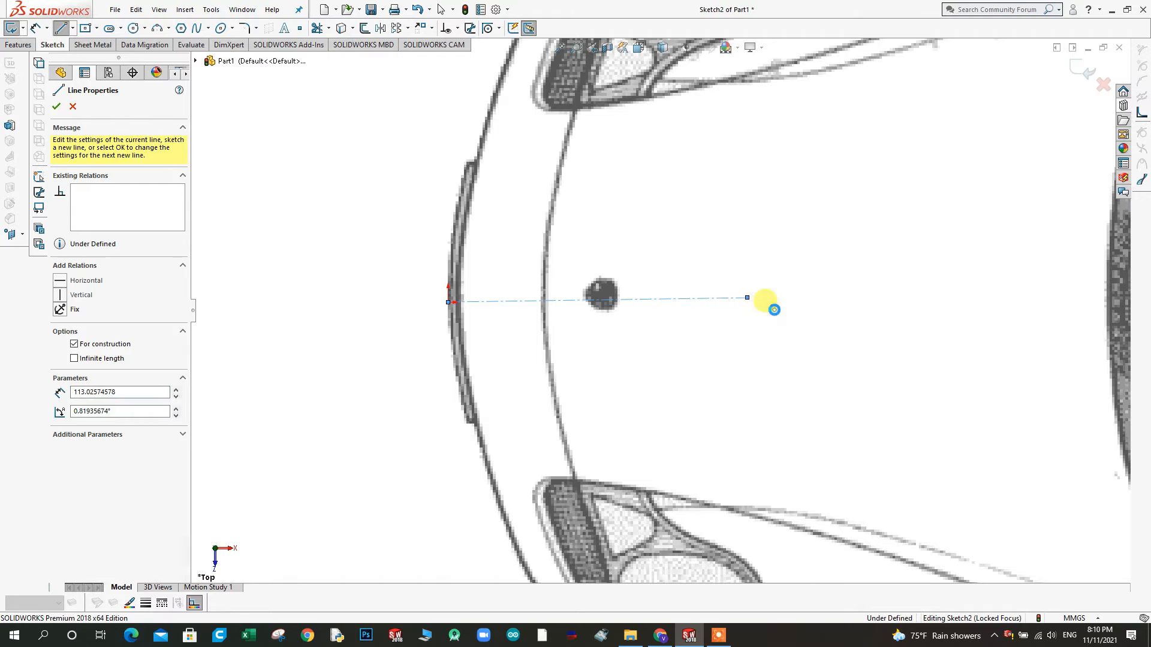
Adjust the top-view picture's Y position through -178 and -180 mm to -181 mm, centring it on the origin, and accept it
{"action": "left_click", "coordinate": [519, 436]}
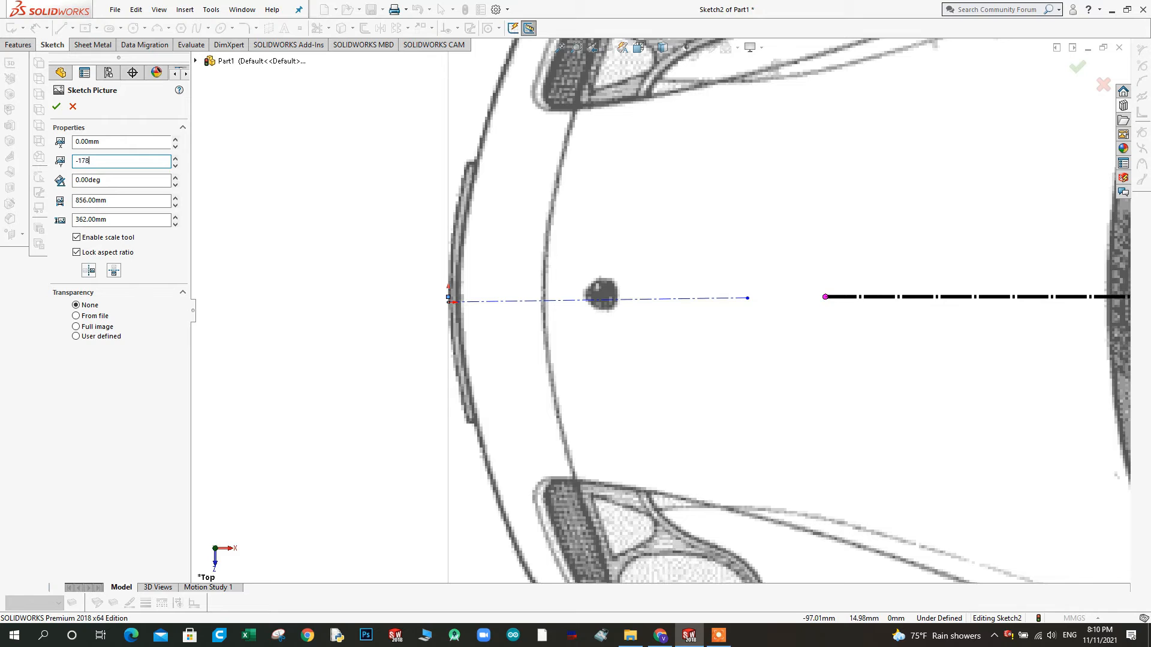
{"action": "key", "text": "Return"}
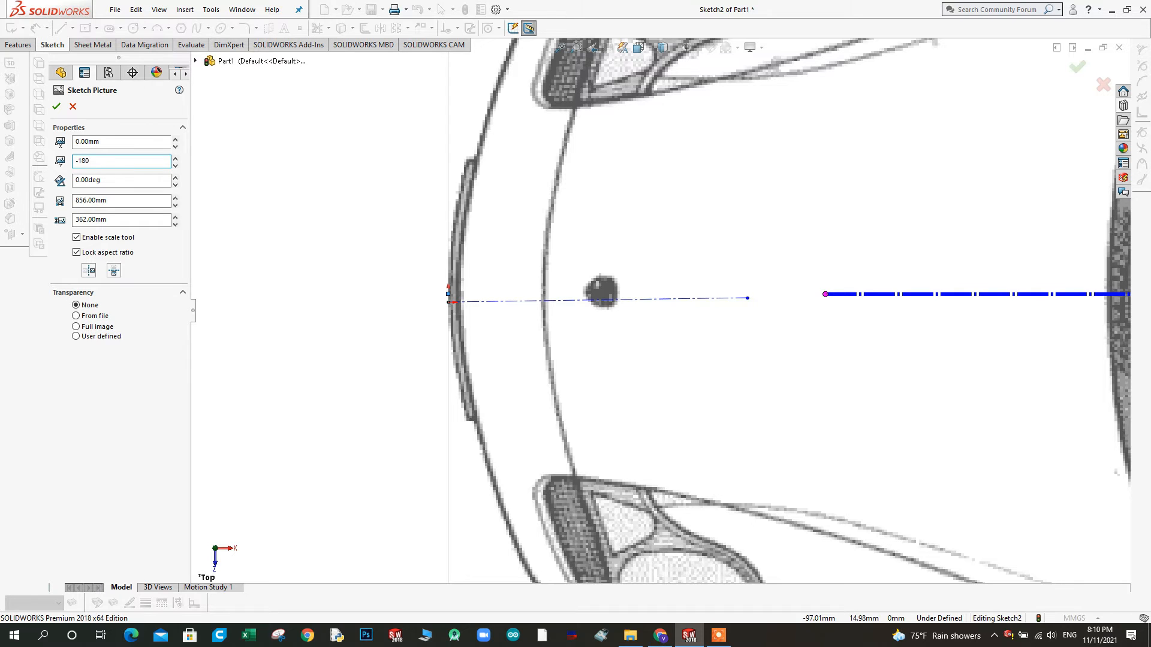
{"action": "key", "text": "Return"}
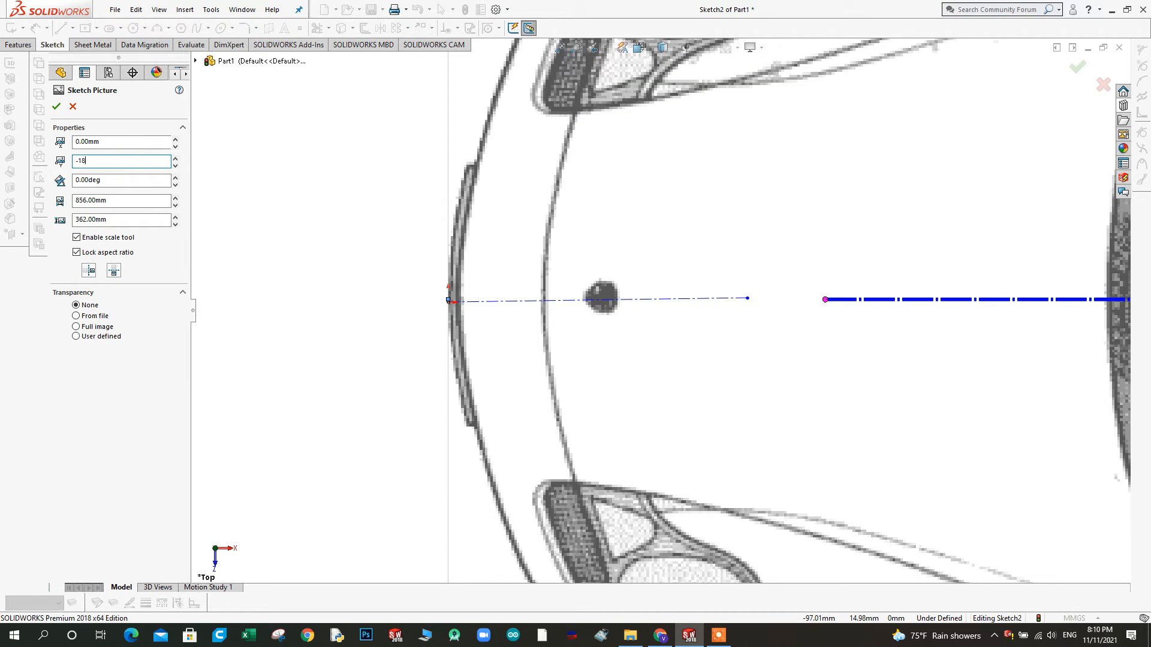
{"action": "key", "text": "Return"}
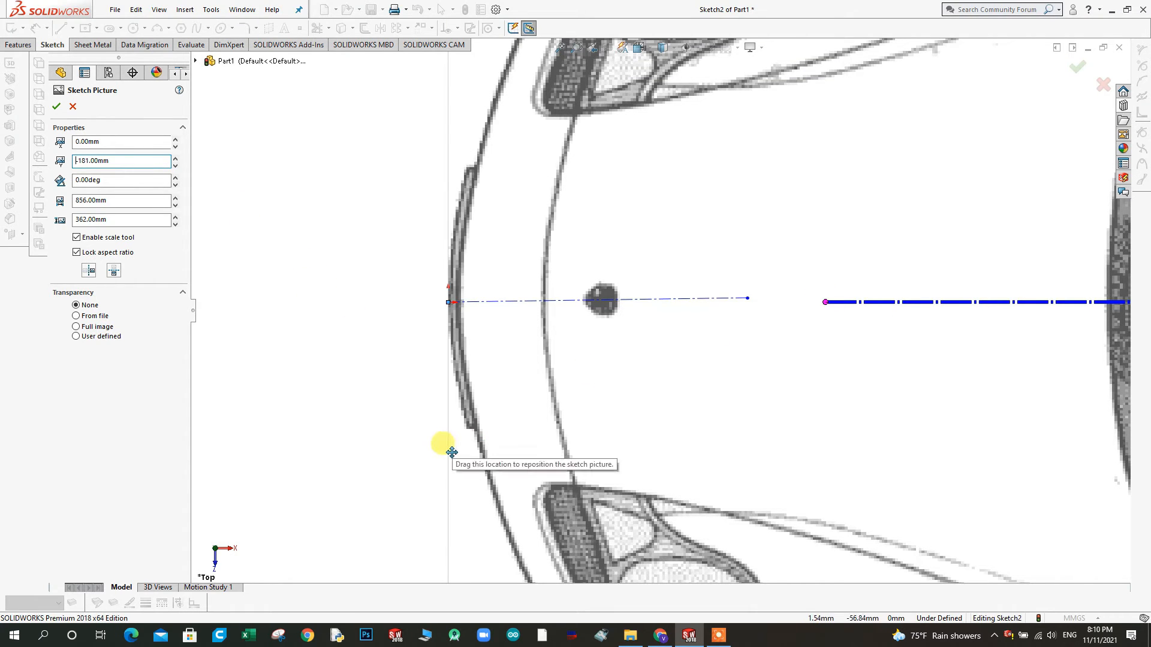
{"action": "scroll", "coordinate": [449, 446], "scroll_direction": "up", "scroll_amount": 5}
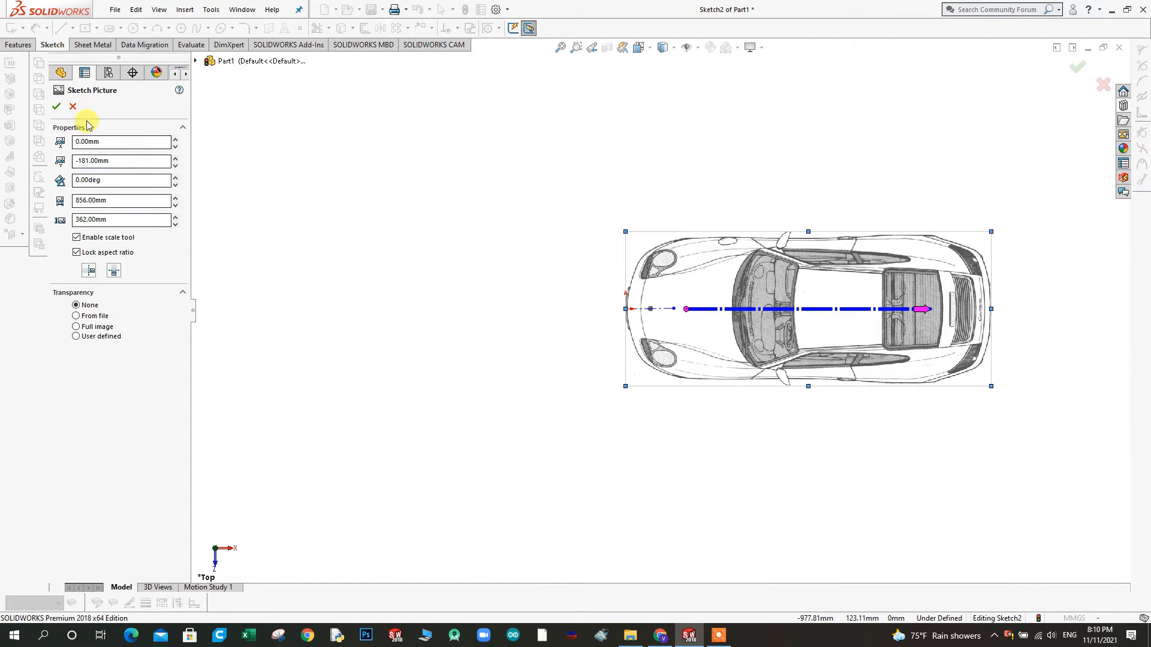
{"action": "left_click", "coordinate": [56, 106]}
Close the top-view sketch and turn the view square to the Right Plane
{"action": "mouse_move", "coordinate": [576, 426]}
{"action": "middle_mouse_down"}
{"action": "mouse_move", "coordinate": [568, 336]}
{"action": "mouse_move", "coordinate": [619, 216]}
{"action": "mouse_move", "coordinate": [660, 285]}
{"action": "mouse_move", "coordinate": [665, 361]}
{"action": "mouse_move", "coordinate": [655, 311]}
{"action": "mouse_move", "coordinate": [593, 287]}
{"action": "mouse_move", "coordinate": [660, 314]}
{"action": "mouse_move", "coordinate": [833, 341]}
{"action": "mouse_move", "coordinate": [840, 416]}
{"action": "mouse_move", "coordinate": [817, 328]}
{"action": "mouse_move", "coordinate": [778, 393]}
{"action": "mouse_move", "coordinate": [799, 314]}
{"action": "mouse_move", "coordinate": [796, 365]}
{"action": "mouse_move", "coordinate": [755, 351]}
{"action": "middle_mouse_up"}
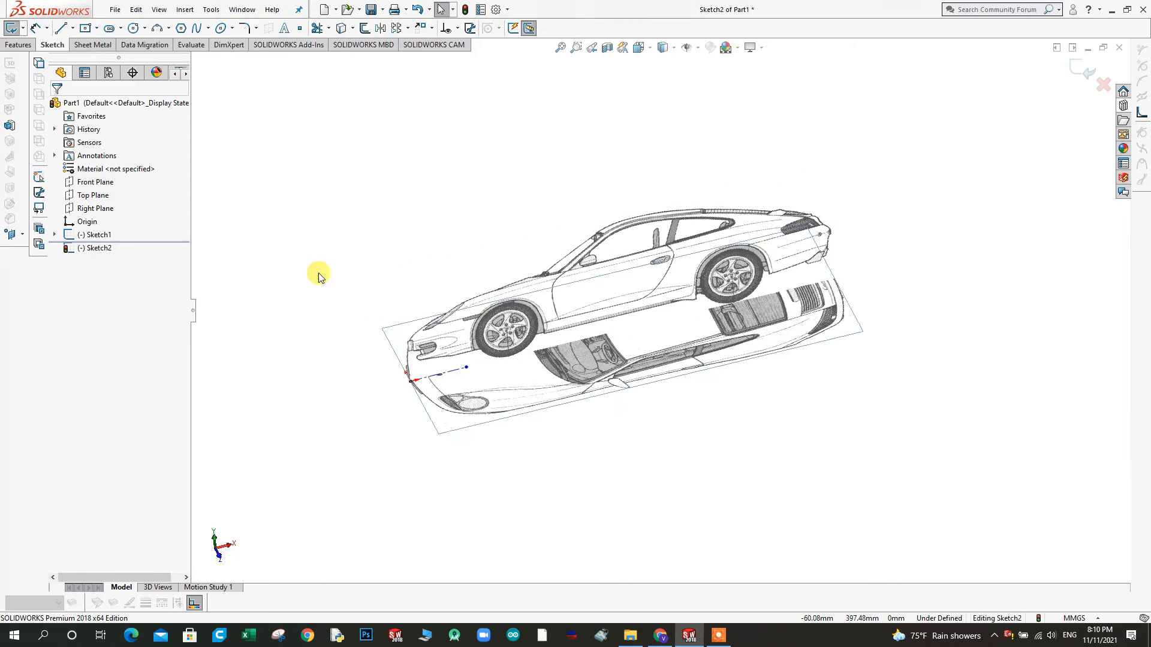
{"action": "left_click", "coordinate": [91, 209]}
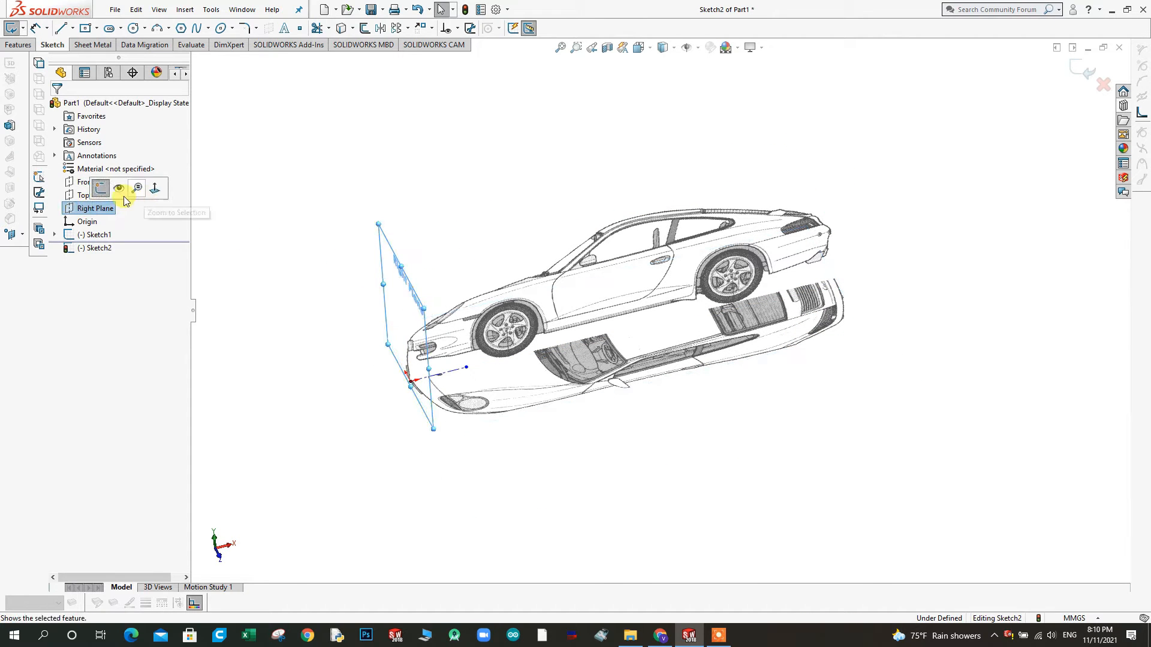
{"action": "left_click", "coordinate": [155, 188]}
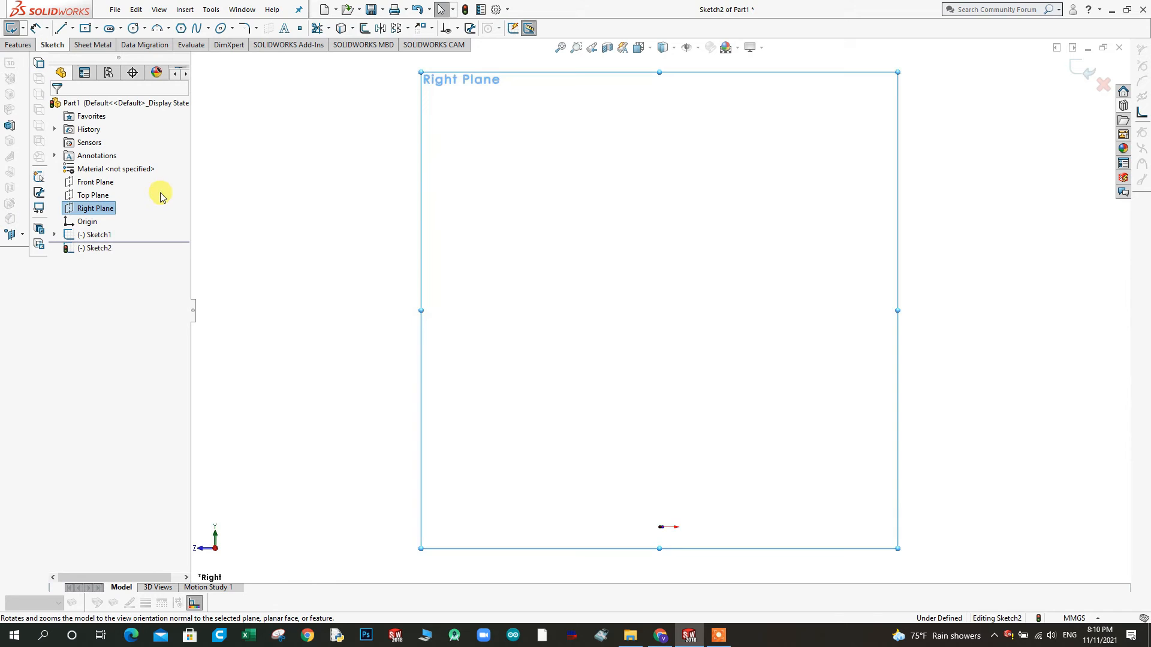
{"action": "right_click", "coordinate": [436, 131]}
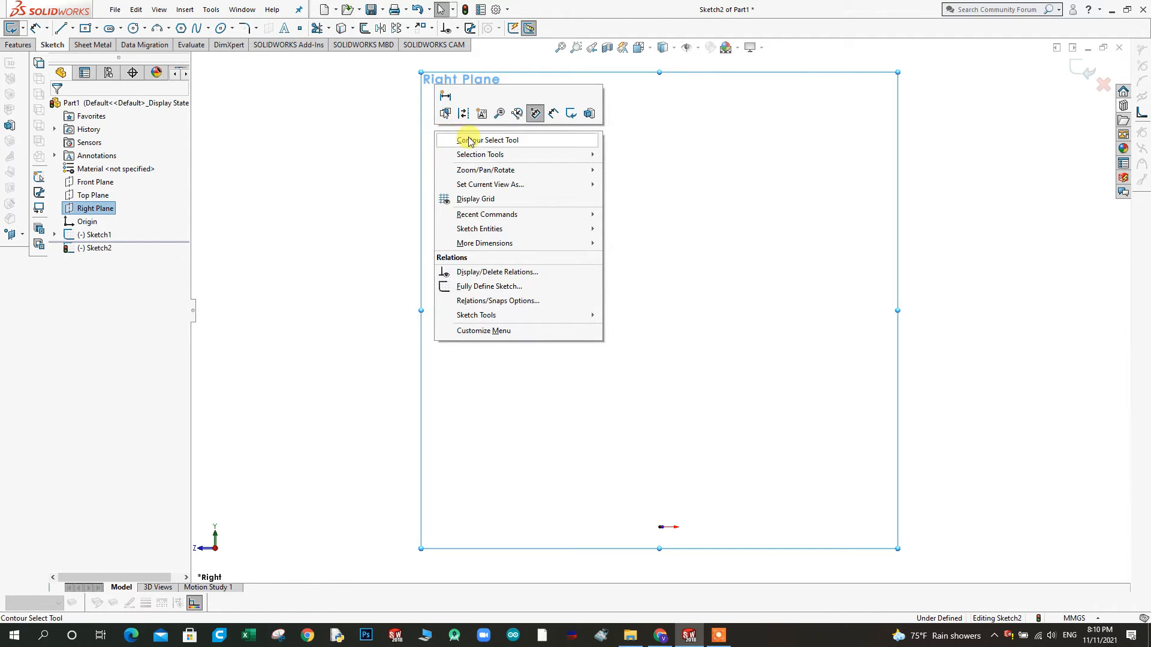
{"action": "left_click", "coordinate": [358, 131]}
{"action": "left_click", "coordinate": [88, 195]}
{"action": "left_click", "coordinate": [98, 207]}
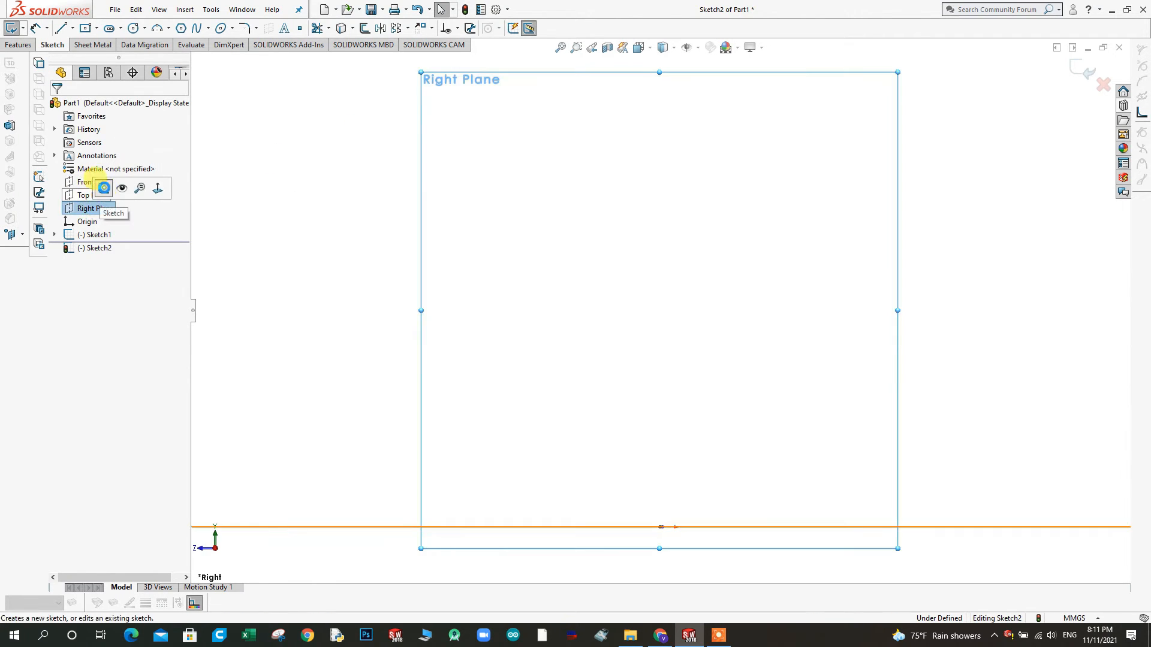
{"action": "left_click", "coordinate": [103, 188]}
{"action": "left_click", "coordinate": [207, 10]}
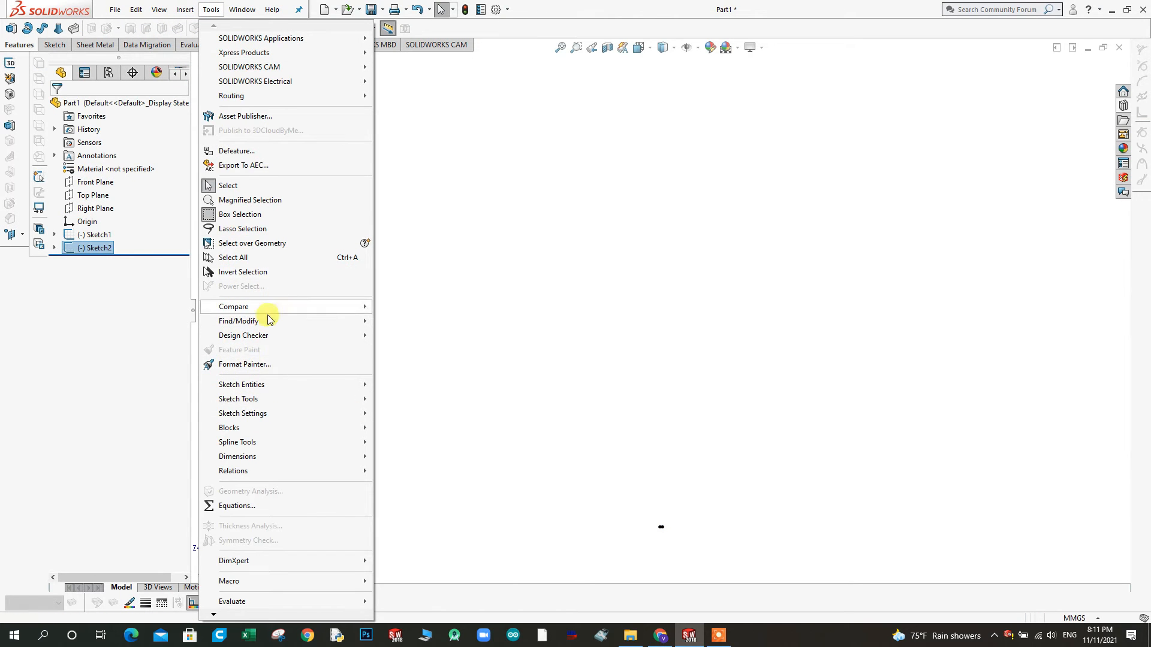
{"action": "left_click", "coordinate": [259, 400]}
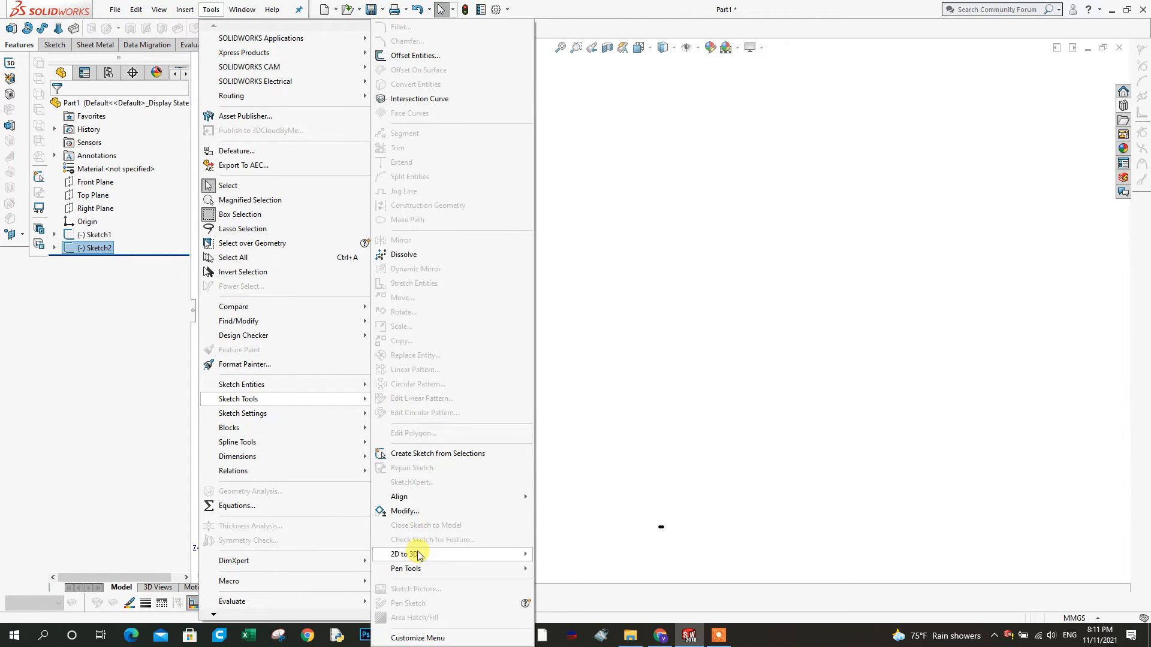
{"action": "left_click", "coordinate": [587, 308]}
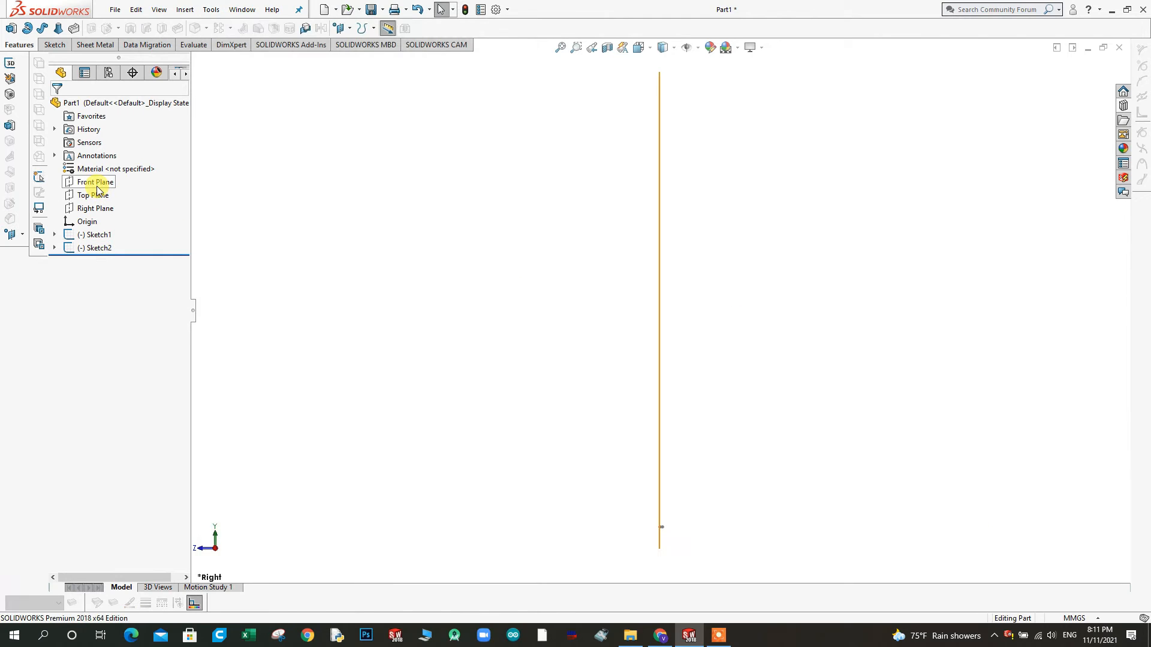
Start a sketch on the Right Plane and insert image file 3, the car's front view, as a sketch picture
{"action": "left_click", "coordinate": [93, 210]}
{"action": "left_click", "coordinate": [101, 192]}
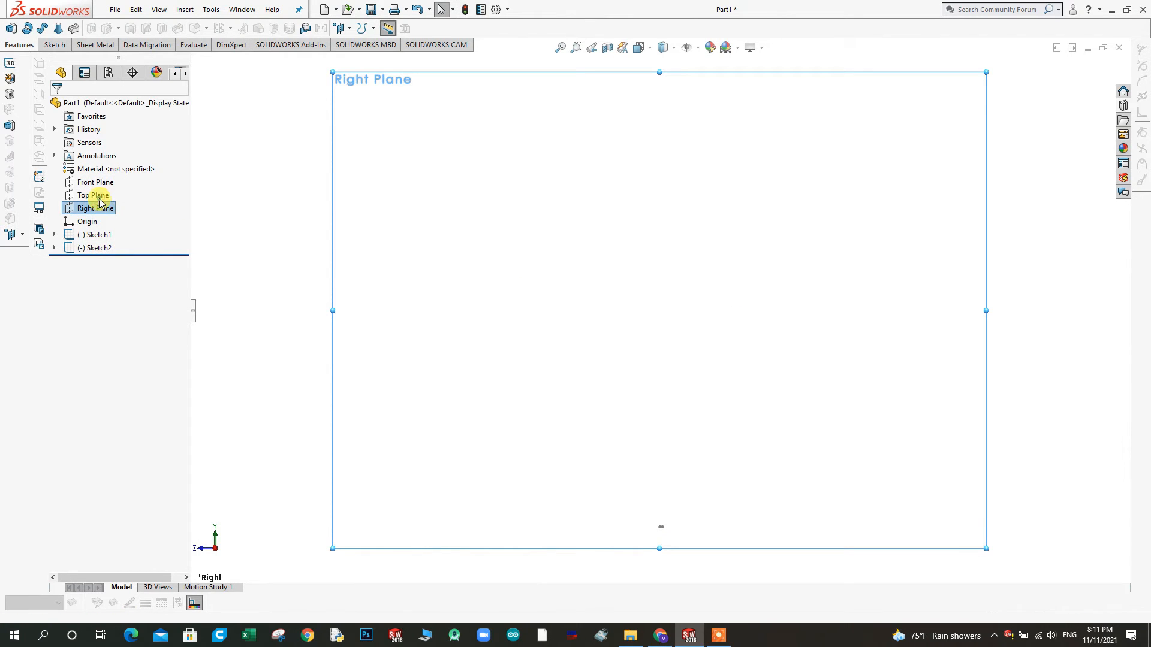
{"action": "left_click", "coordinate": [273, 297]}
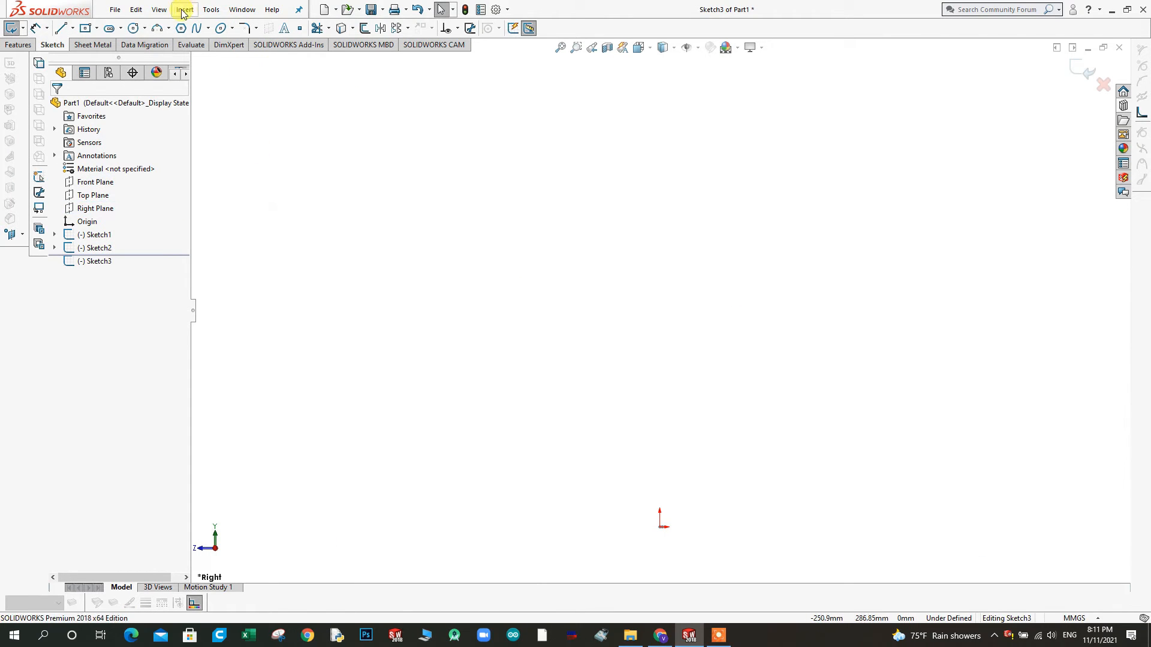
{"action": "left_click", "coordinate": [209, 10]}
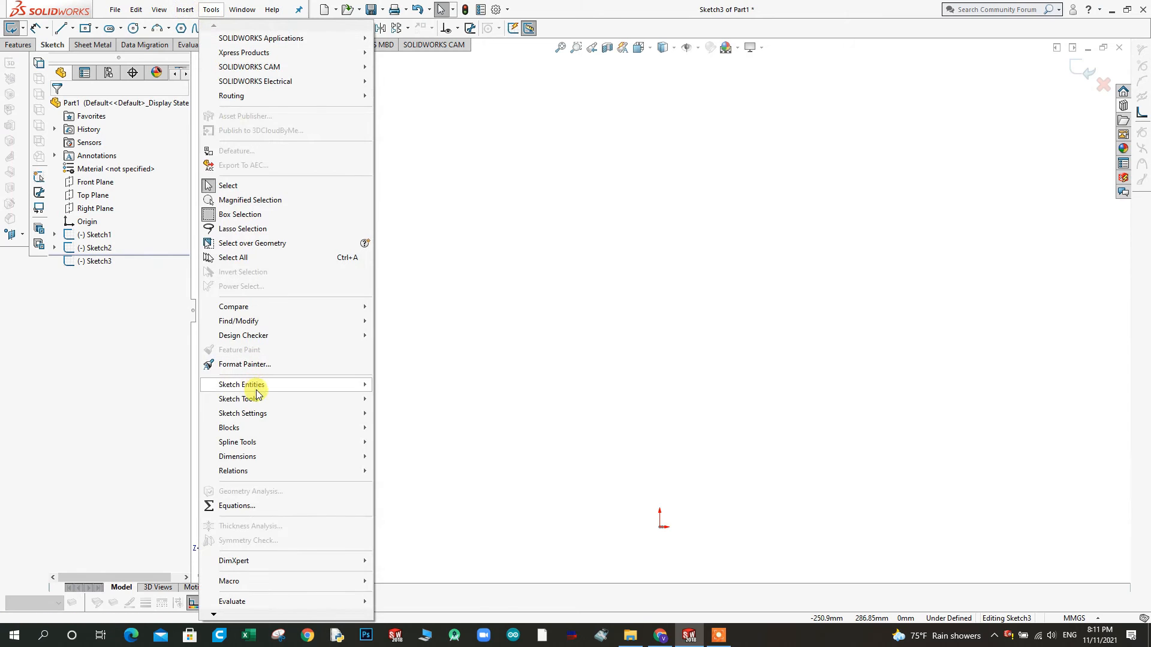
{"action": "mouse_move", "coordinate": [262, 407]}
{"action": "left_click", "coordinate": [426, 601]}
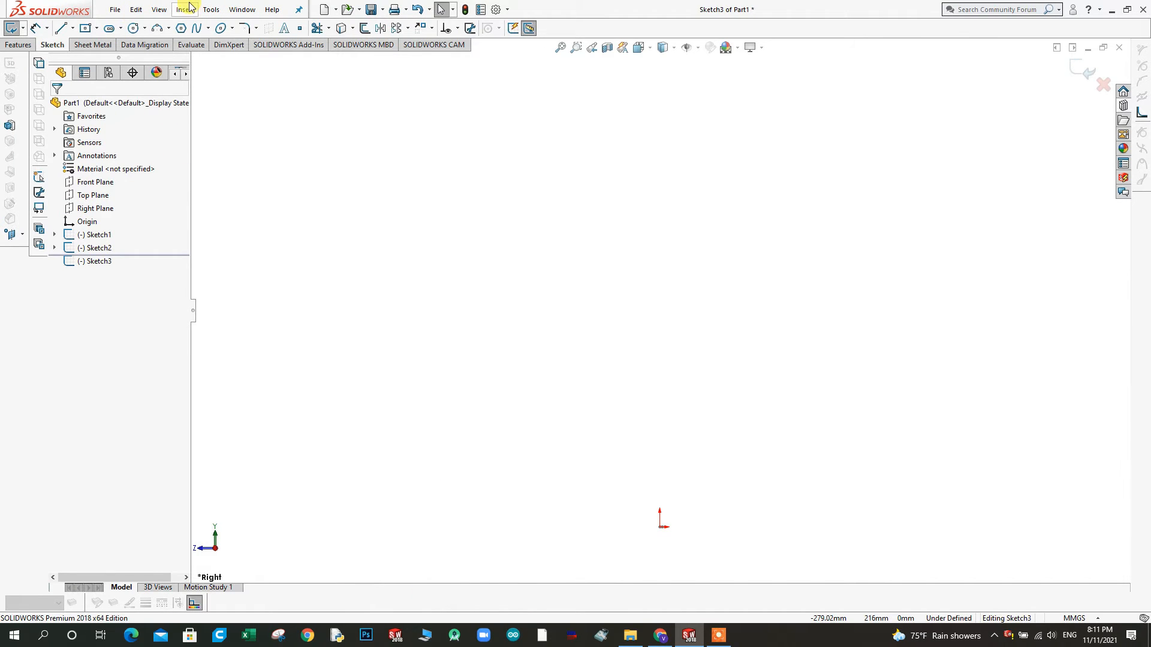
{"action": "left_click", "coordinate": [209, 10]}
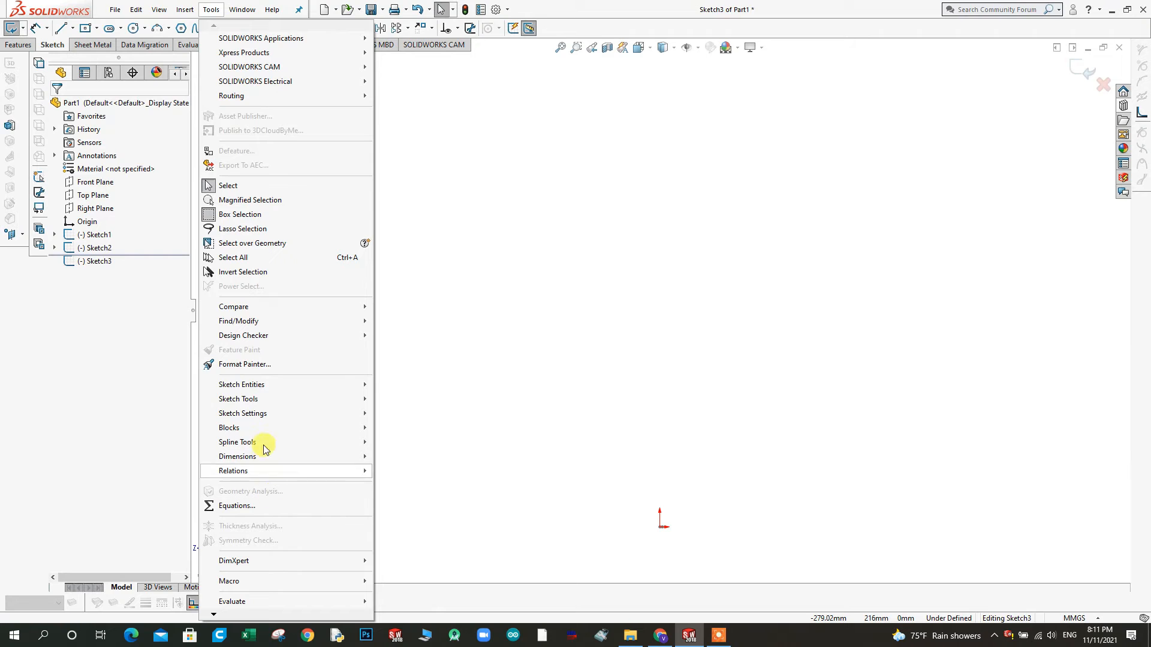
{"action": "mouse_move", "coordinate": [256, 399]}
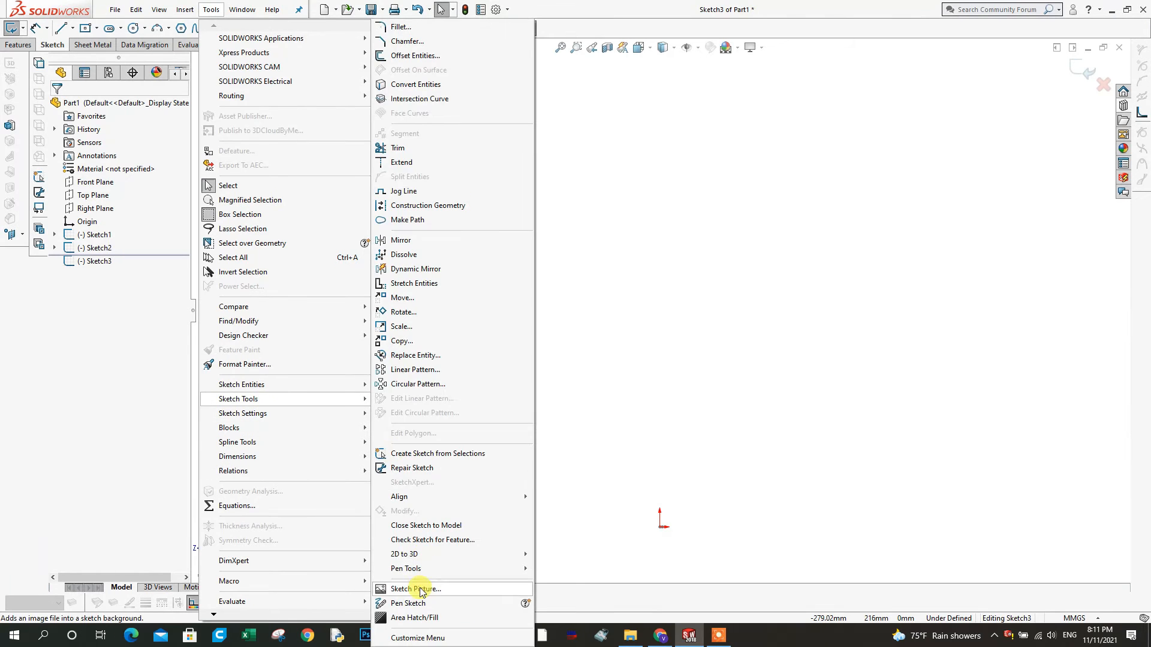
{"action": "left_click", "coordinate": [416, 590]}
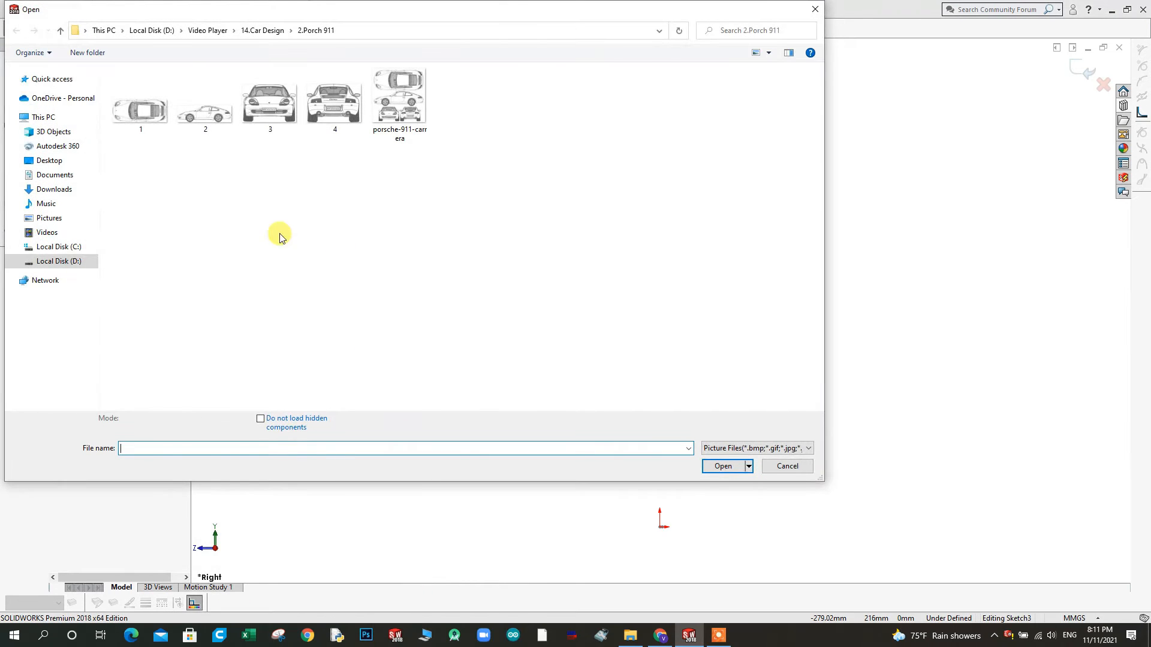
{"action": "double_click", "coordinate": [261, 110]}
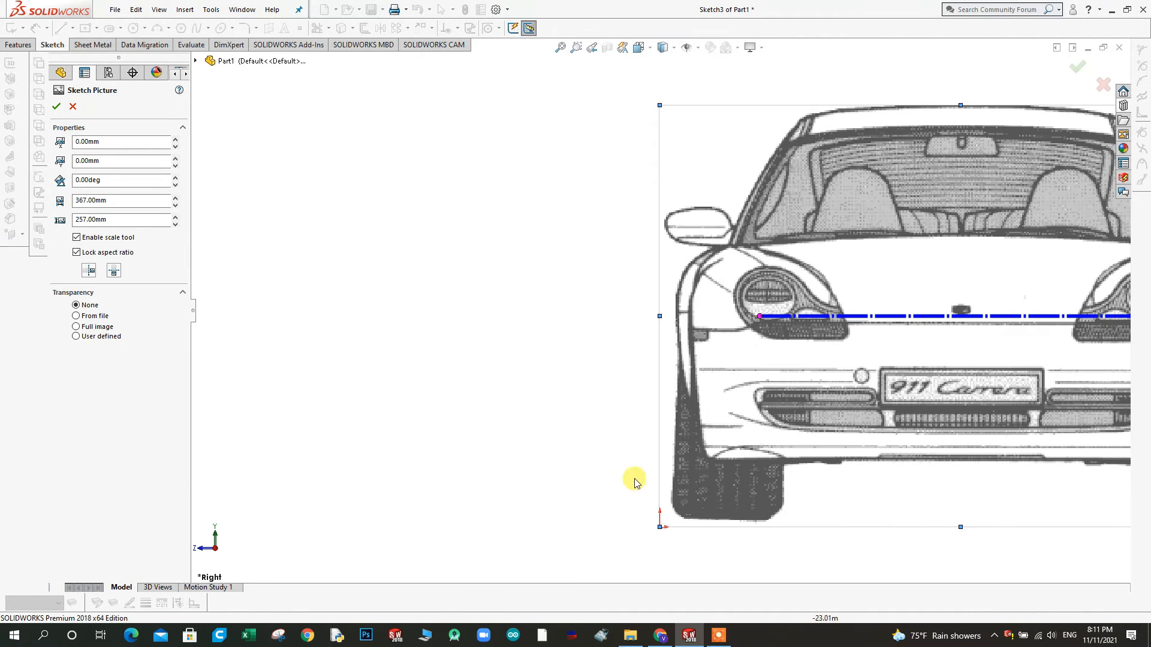
{"action": "scroll", "coordinate": [637, 483], "scroll_direction": "up", "scroll_amount": 9}
{"action": "scroll", "coordinate": [702, 343], "scroll_direction": "down", "scroll_amount": 3}
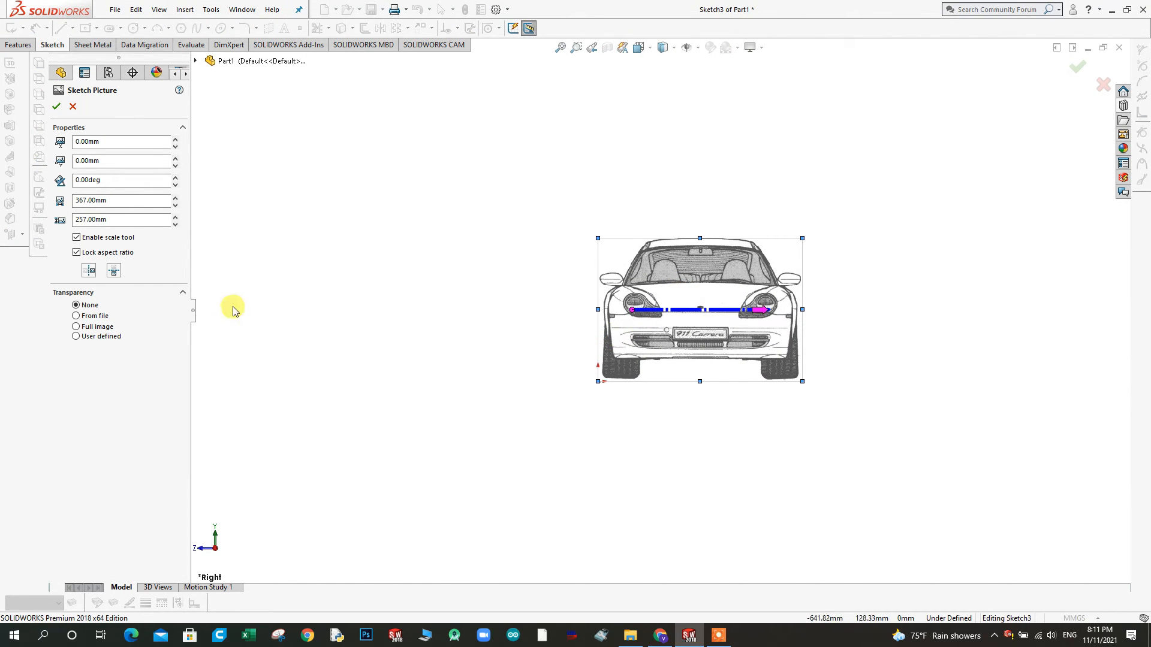
Shift the front-view picture to an X position of -90 mm, keeping Y at 0 mm, and check it against the side and top views
{"action": "mouse_move", "coordinate": [674, 290]}
{"action": "middle_mouse_down"}
{"action": "mouse_move", "coordinate": [678, 323]}
{"action": "mouse_move", "coordinate": [652, 337]}
{"action": "mouse_move", "coordinate": [748, 248]}
{"action": "mouse_move", "coordinate": [694, 359]}
{"action": "mouse_move", "coordinate": [650, 404]}
{"action": "mouse_move", "coordinate": [747, 334]}
{"action": "mouse_move", "coordinate": [826, 299]}
{"action": "mouse_move", "coordinate": [782, 319]}
{"action": "mouse_move", "coordinate": [740, 310]}
{"action": "mouse_move", "coordinate": [752, 309]}
{"action": "middle_mouse_up"}
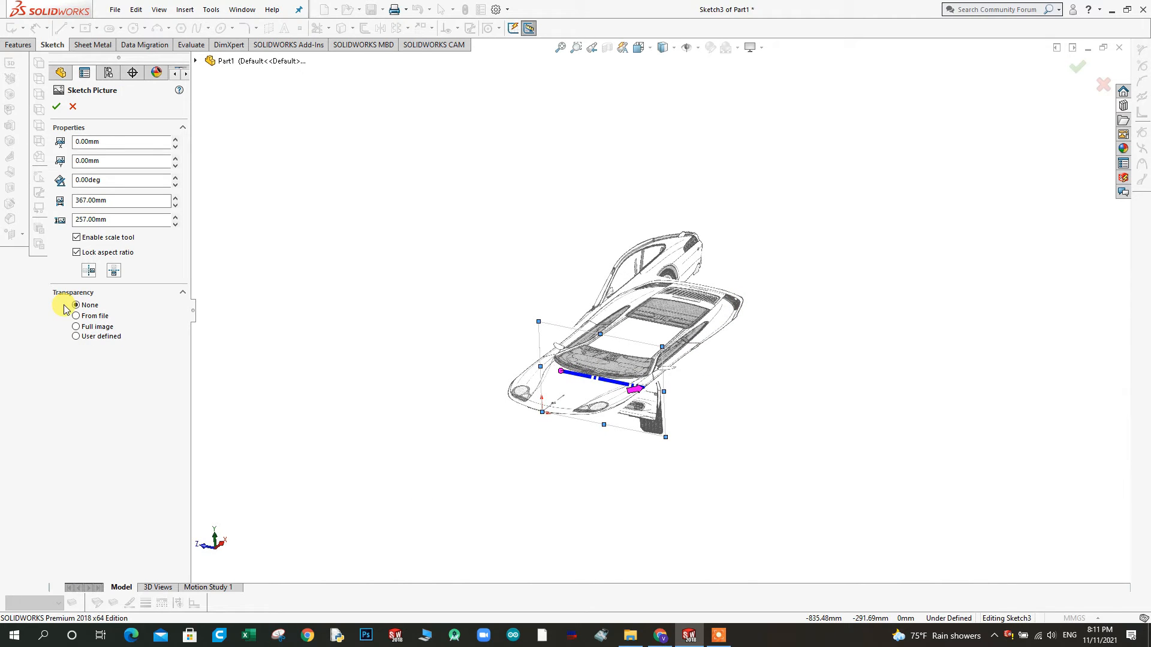
{"action": "left_click", "coordinate": [175, 166]}
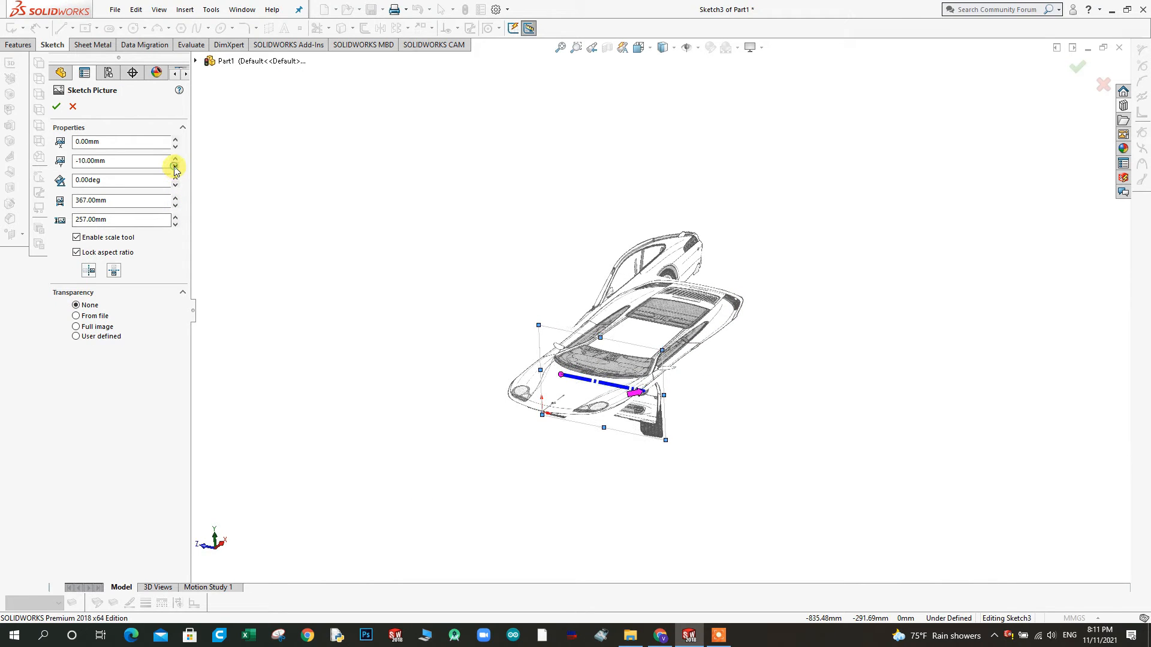
{"action": "left_click", "coordinate": [175, 157]}
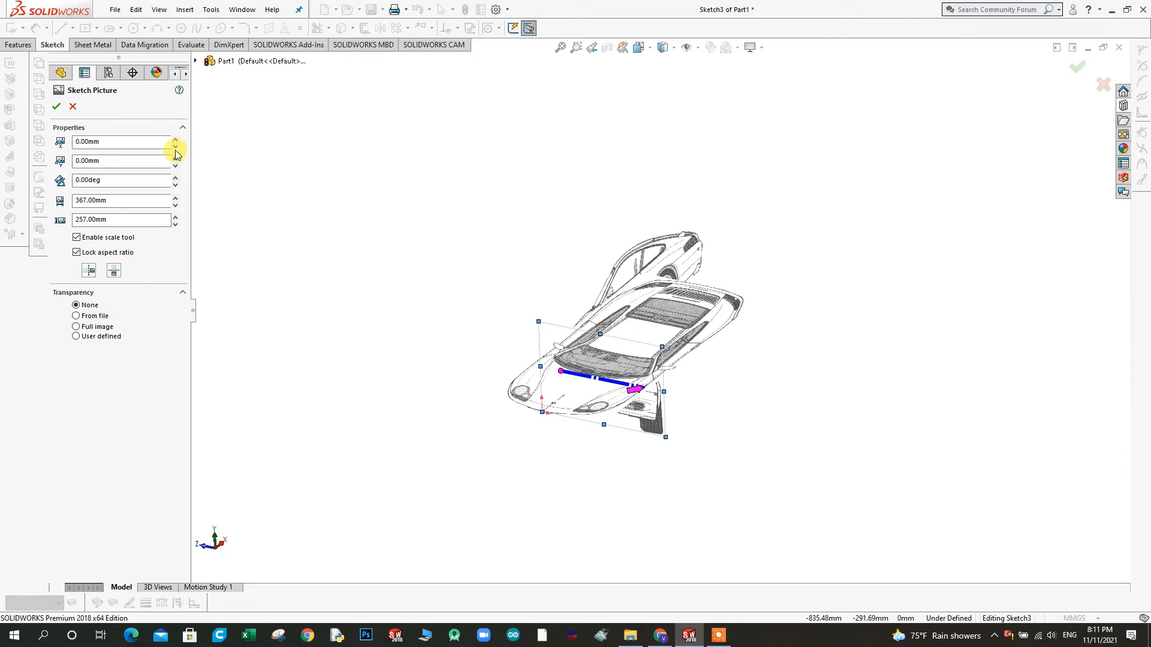
{"action": "left_click", "coordinate": [176, 146]}
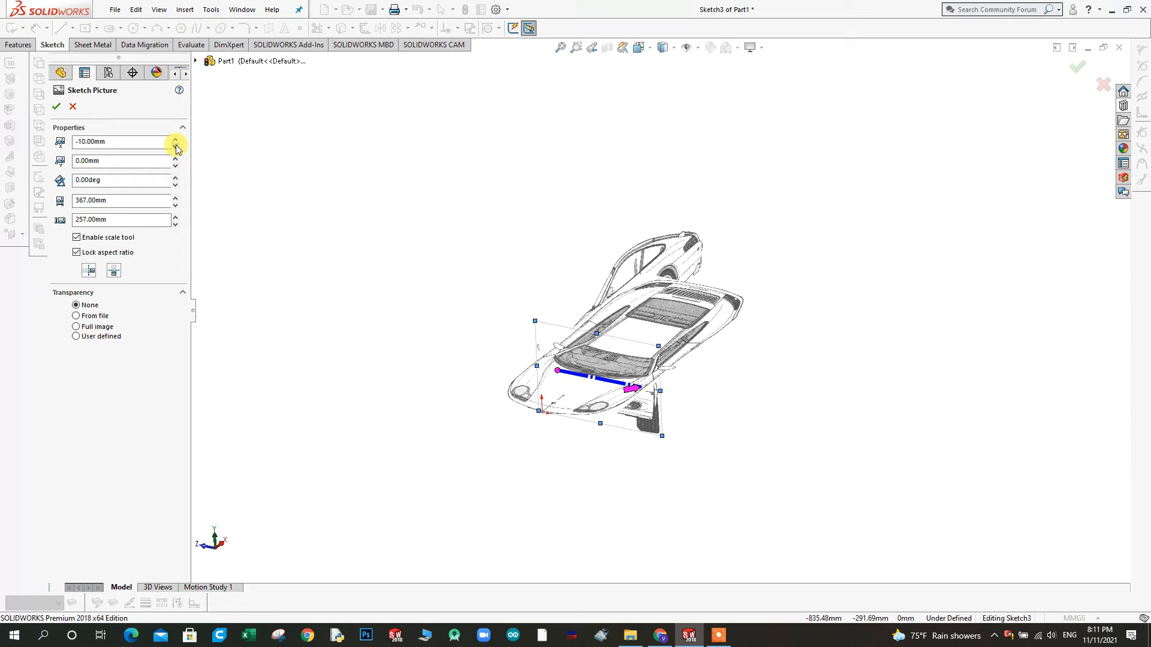
{"action": "left_click_drag", "start_coordinate": [176, 146], "coordinate": [176, 146]}
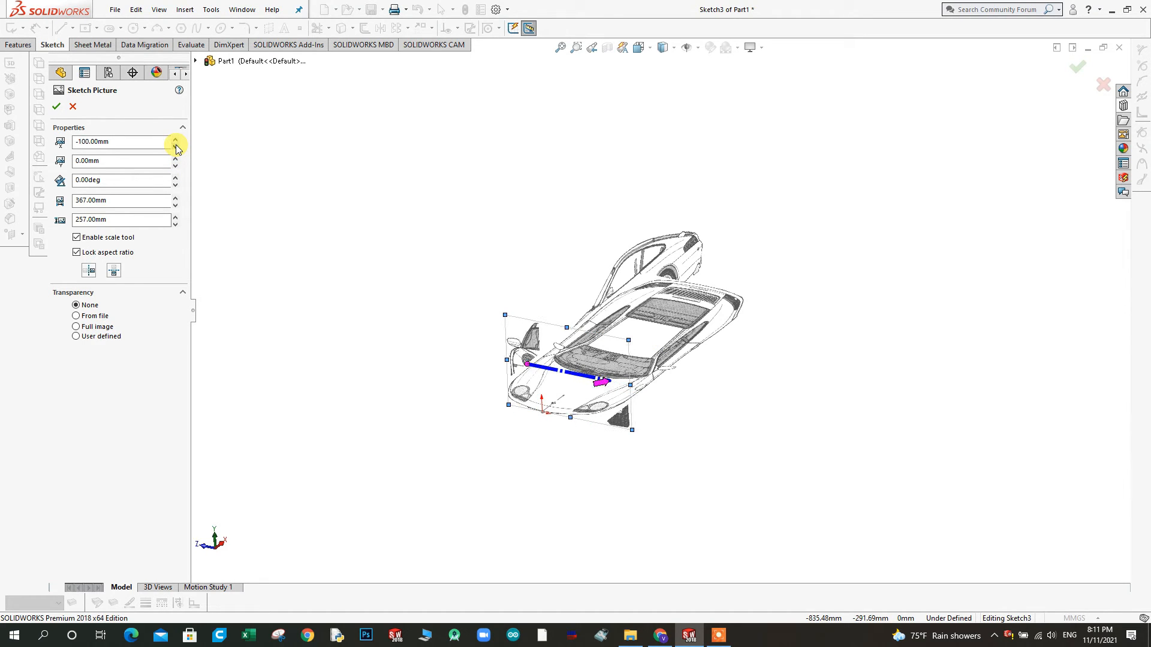
{"action": "left_click", "coordinate": [176, 140]}
{"action": "middle_click_drag", "start_coordinate": [522, 316], "coordinate": [681, 504]}
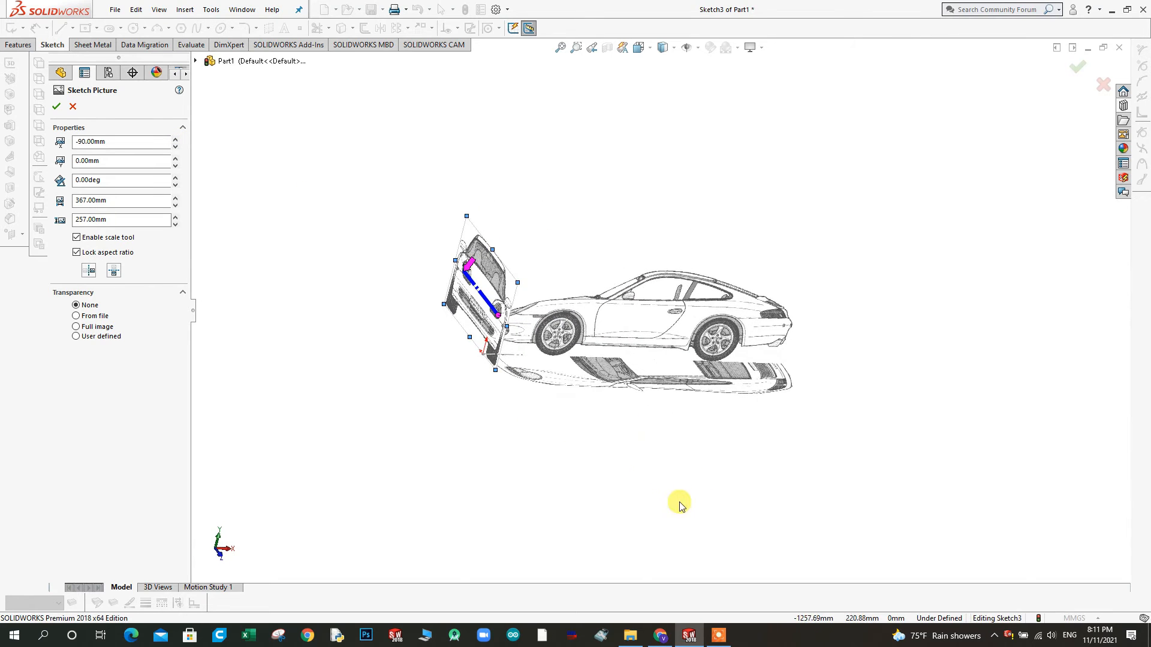
{"action": "mouse_move", "coordinate": [527, 380]}
{"action": "middle_mouse_down"}
{"action": "mouse_move", "coordinate": [615, 373]}
{"action": "mouse_move", "coordinate": [528, 396]}
{"action": "middle_mouse_up"}
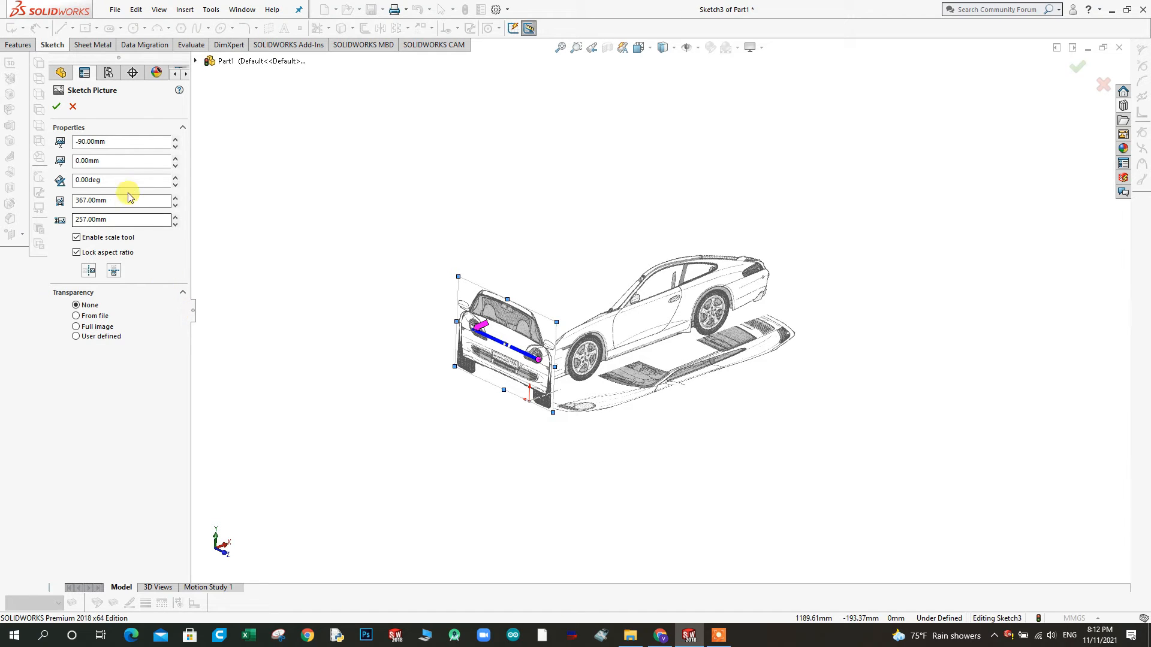
Set the front-view picture's X position to -190 mm and check its centring on the origin, viewed square to the Right Plane
{"action": "left_click", "coordinate": [176, 146]}
{"action": "left_click_drag", "start_coordinate": [177, 147], "coordinate": [176, 146]}
{"action": "left_click", "coordinate": [176, 147]}
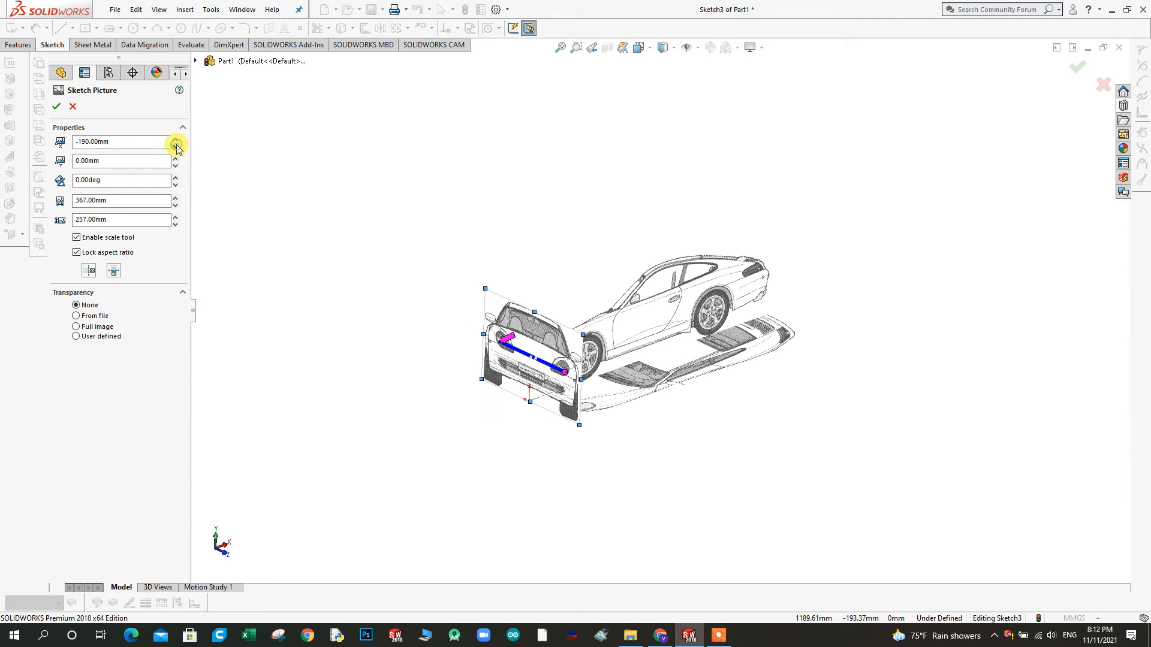
{"action": "mouse_move", "coordinate": [578, 295]}
{"action": "middle_mouse_down"}
{"action": "mouse_move", "coordinate": [547, 432]}
{"action": "mouse_move", "coordinate": [573, 427]}
{"action": "mouse_move", "coordinate": [581, 300]}
{"action": "middle_mouse_up"}
{"action": "mouse_move", "coordinate": [589, 358]}
{"action": "middle_mouse_down"}
{"action": "mouse_move", "coordinate": [580, 304]}
{"action": "mouse_move", "coordinate": [626, 311]}
{"action": "middle_mouse_up"}
{"action": "scroll", "coordinate": [628, 314], "scroll_direction": "down", "scroll_amount": 5}
{"action": "mouse_move", "coordinate": [265, 527]}
{"action": "middle_mouse_down"}
{"action": "mouse_move", "coordinate": [298, 491]}
{"action": "mouse_move", "coordinate": [287, 508]}
{"action": "middle_mouse_up"}
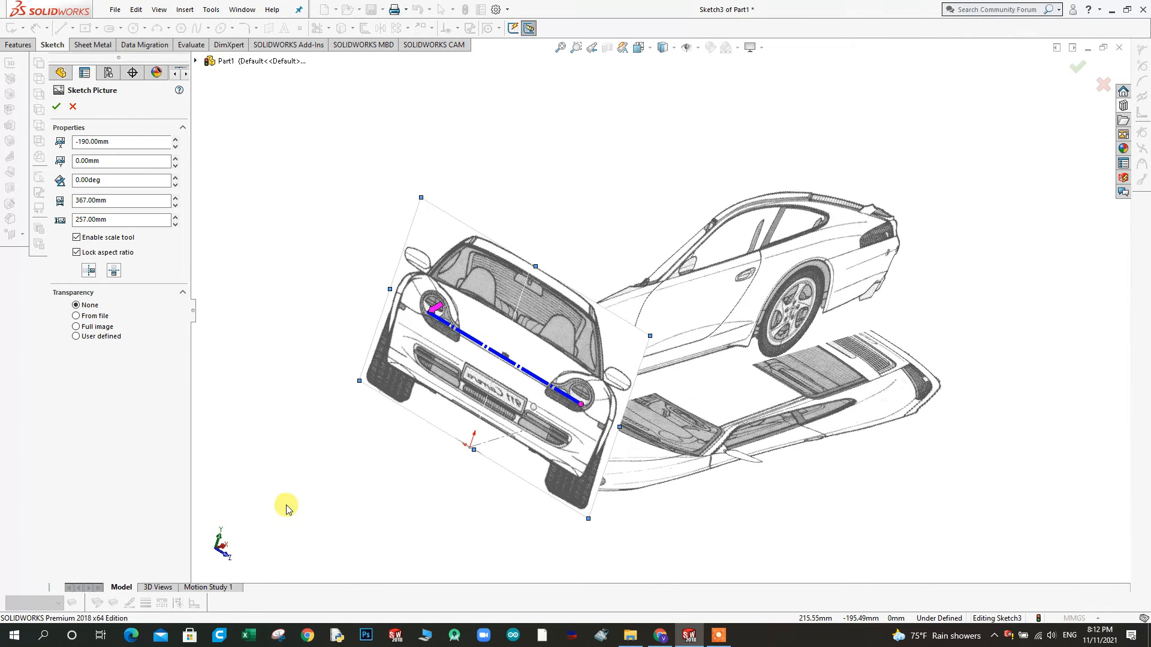
{"action": "left_click", "coordinate": [225, 550]}
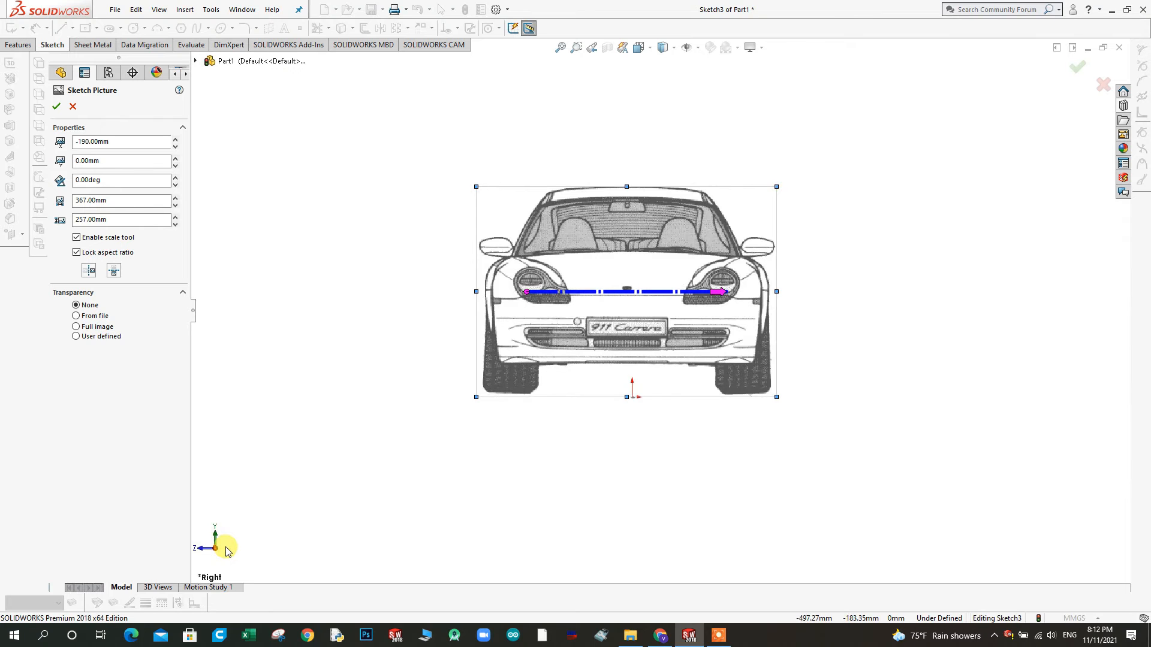
{"action": "scroll", "coordinate": [689, 367], "scroll_direction": "down", "scroll_amount": 3}
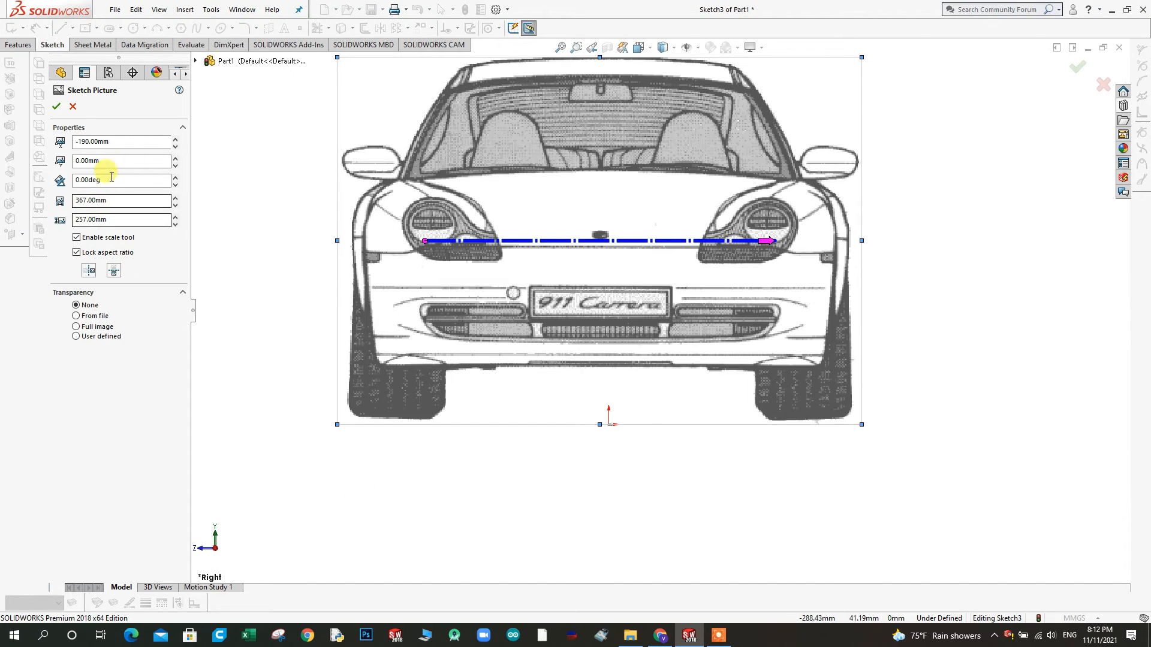
Set the front-view picture's X position to -183 mm to centre it on the origin and accept the picture properties
{"action": "double_click", "coordinate": [122, 141]}
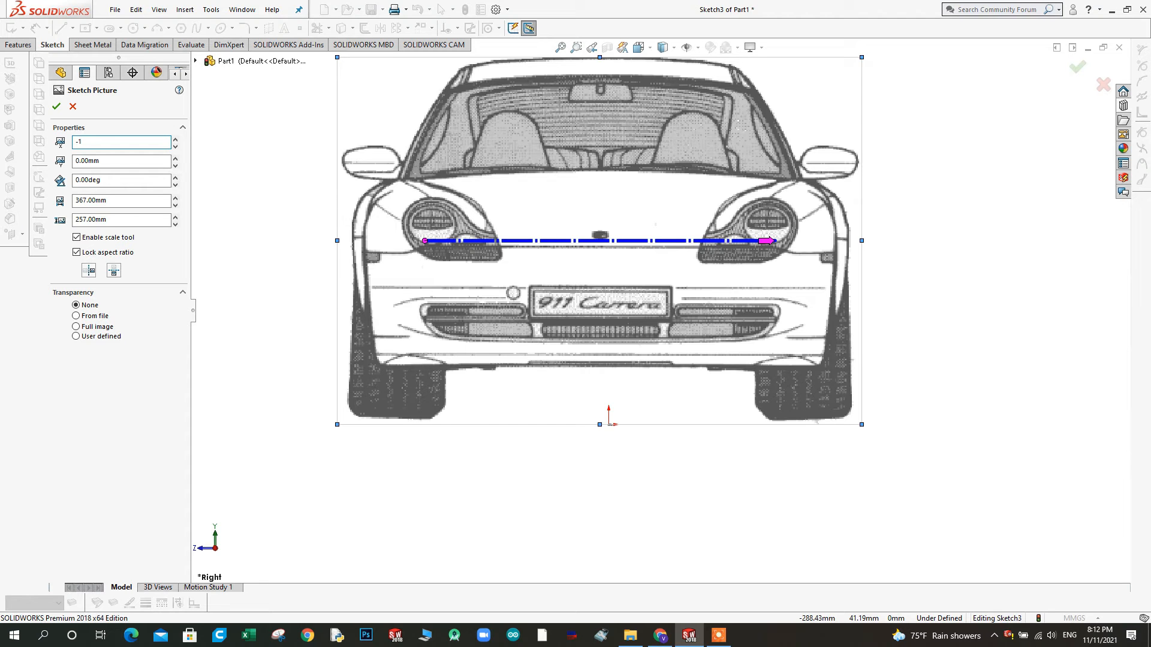
{"action": "key", "text": "Return"}
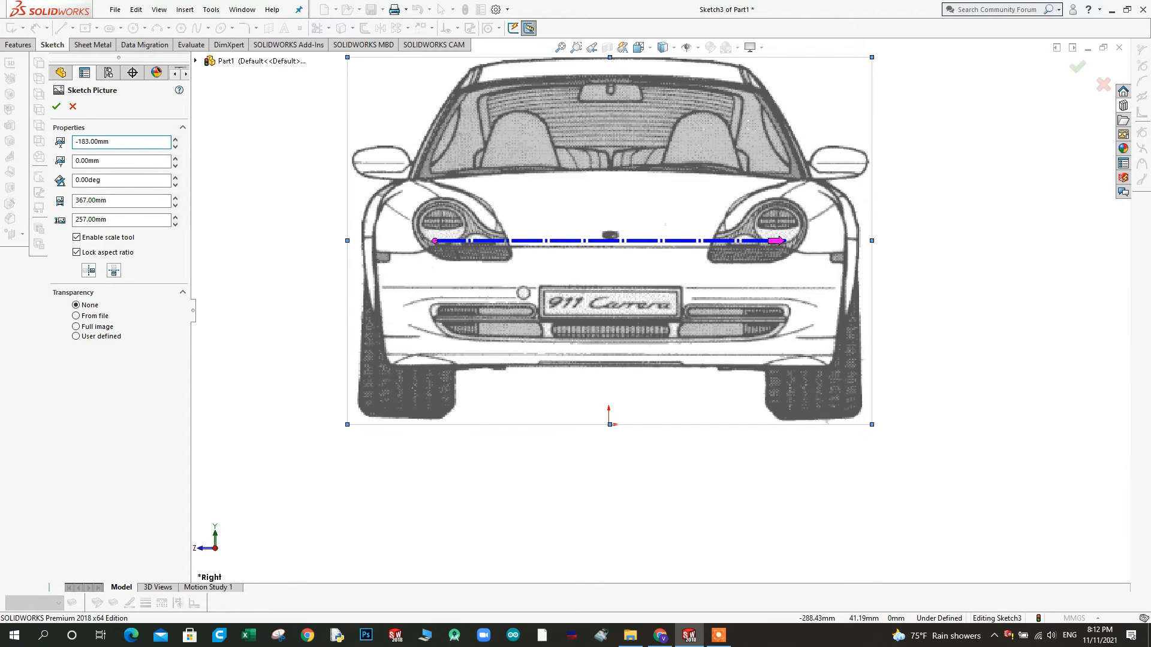
{"action": "scroll", "coordinate": [706, 295], "scroll_direction": "up", "scroll_amount": 3}
{"action": "mouse_move", "coordinate": [686, 338]}
{"action": "middle_mouse_down"}
{"action": "mouse_move", "coordinate": [663, 360]}
{"action": "mouse_move", "coordinate": [675, 344]}
{"action": "mouse_move", "coordinate": [690, 355]}
{"action": "mouse_move", "coordinate": [681, 367]}
{"action": "mouse_move", "coordinate": [699, 326]}
{"action": "mouse_move", "coordinate": [547, 382]}
{"action": "middle_mouse_up"}
{"action": "left_click", "coordinate": [56, 107]}
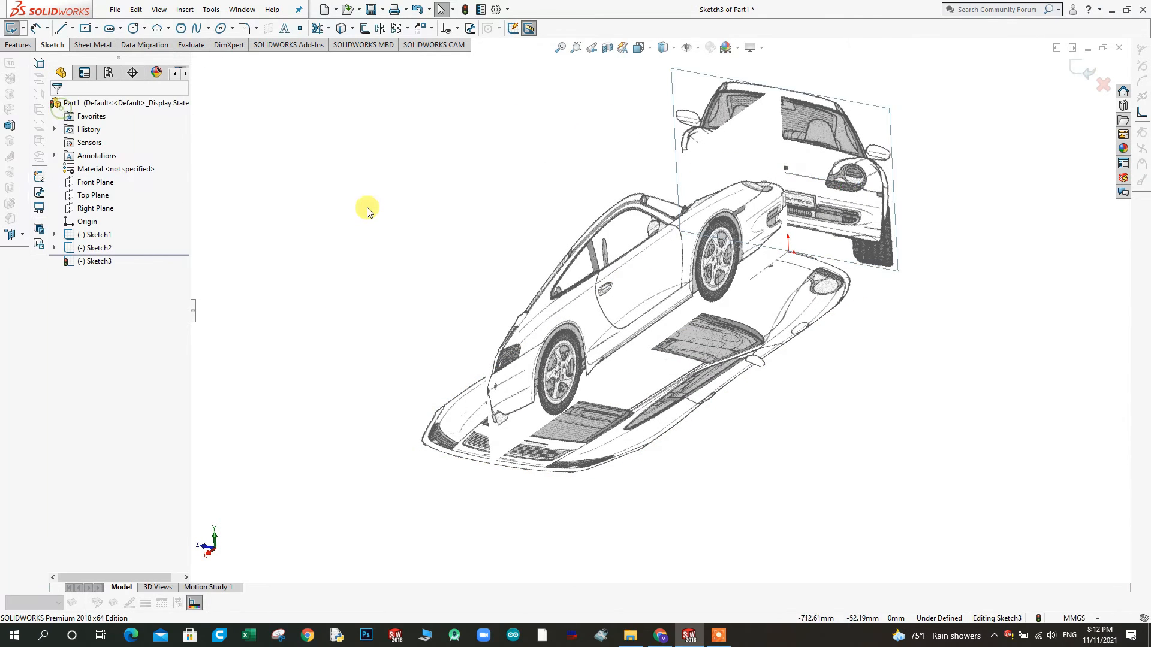
Inspect the three blueprint pictures together from several angles, then open the side-view picture's properties and accept them
{"action": "left_click", "coordinate": [367, 210]}
{"action": "scroll", "coordinate": [470, 366], "scroll_direction": "up", "scroll_amount": 3}
{"action": "middle_click_drag", "start_coordinate": [471, 366], "coordinate": [629, 287]}
{"action": "middle_click_drag", "start_coordinate": [617, 353], "coordinate": [594, 401]}
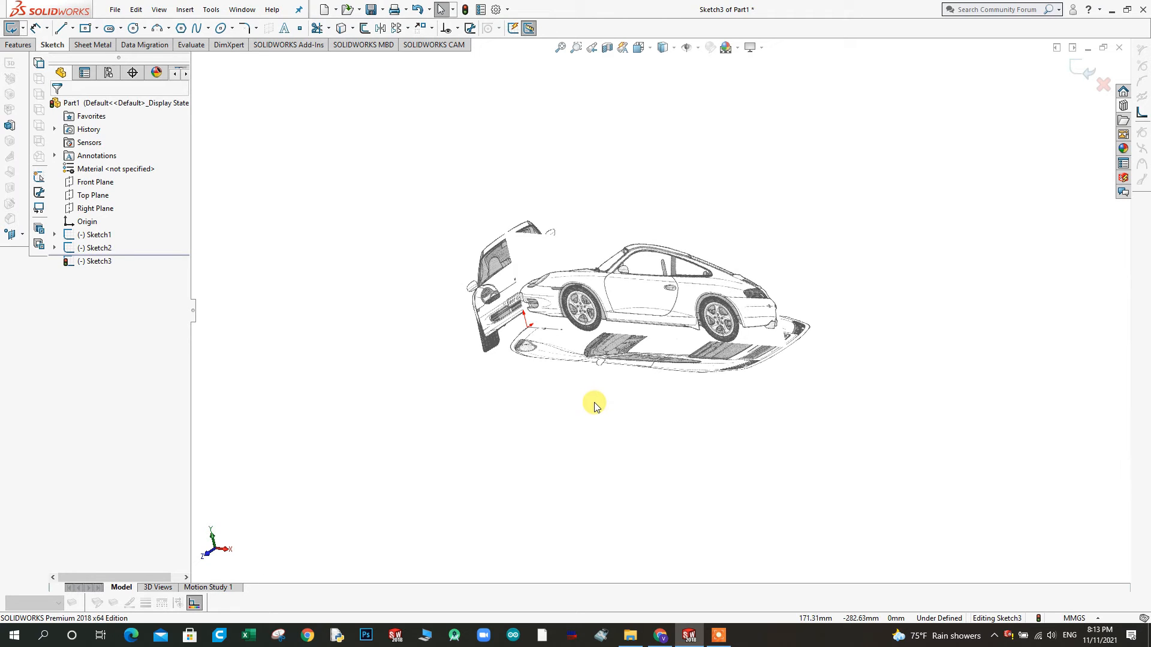
{"action": "left_click", "coordinate": [671, 262]}
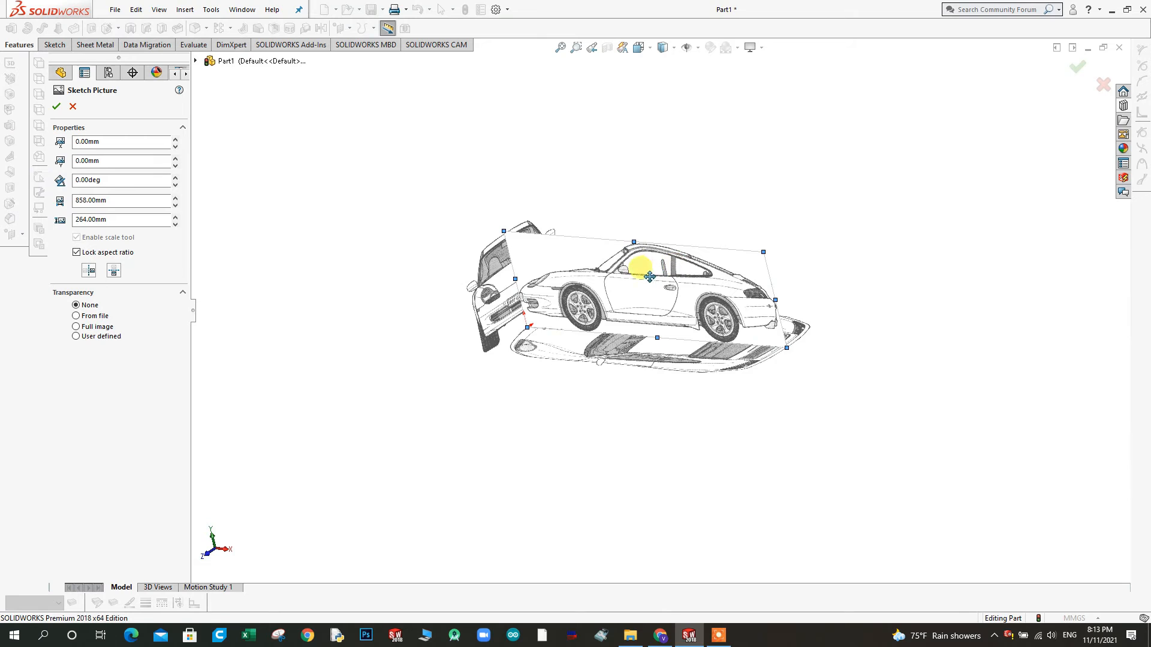
{"action": "scroll", "coordinate": [641, 246], "scroll_direction": "down", "scroll_amount": 1}
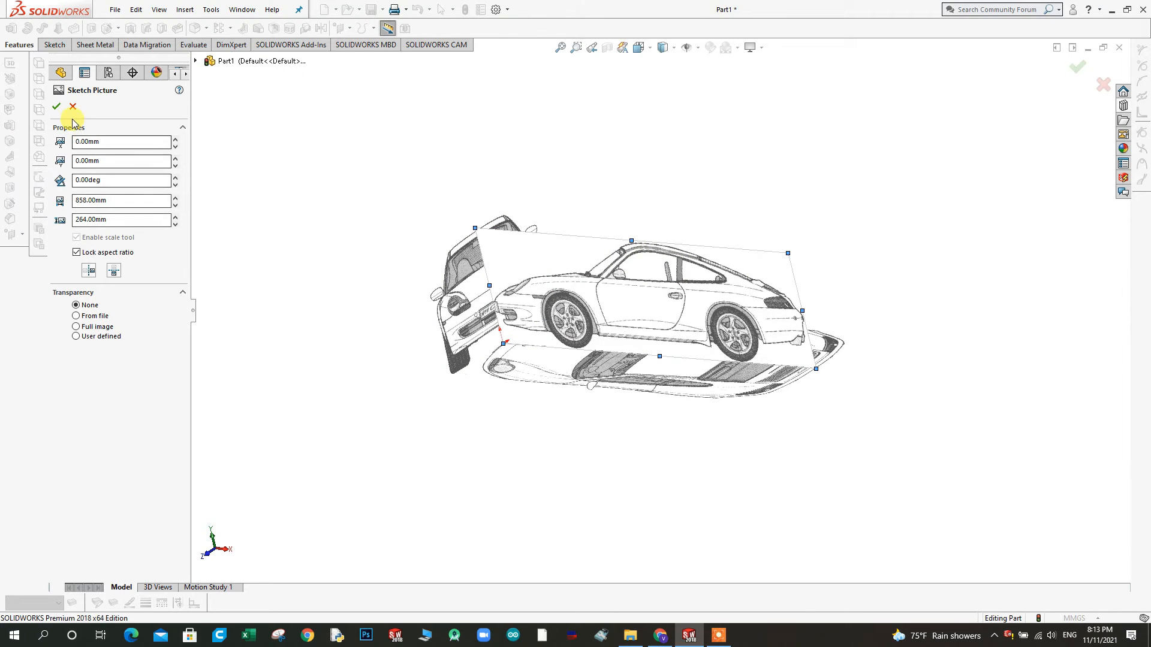
{"action": "left_click", "coordinate": [56, 106]}
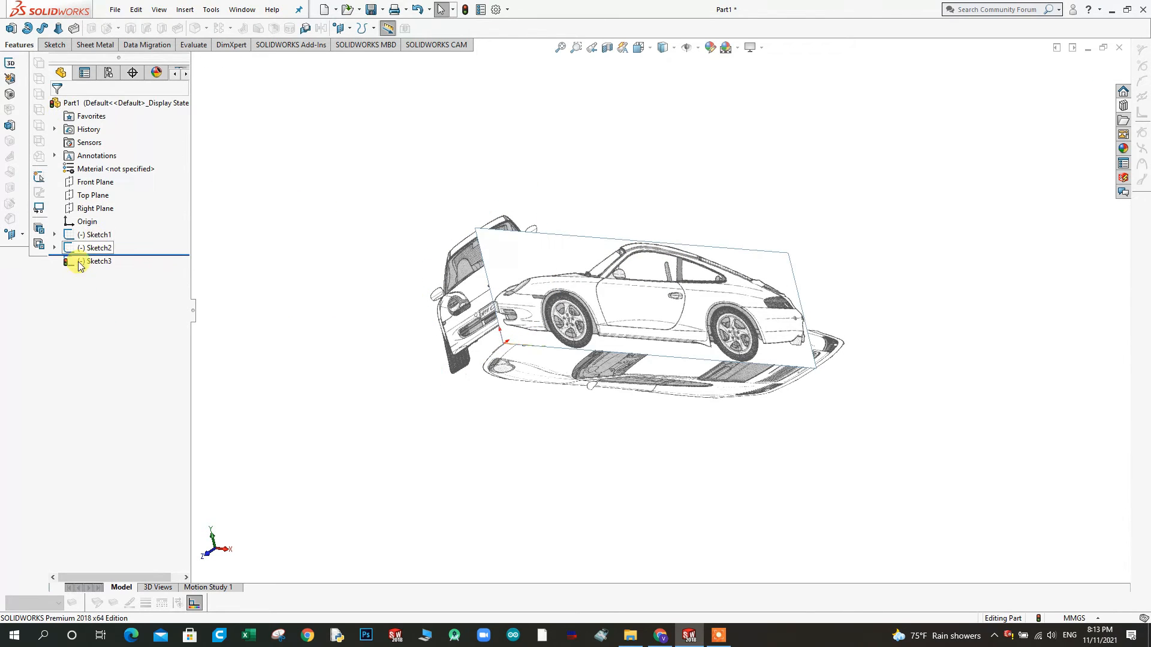
Create a reference plane parallel to the Right Plane at an offset of 264 mm towards the rear of the car
{"action": "left_click", "coordinate": [24, 235]}
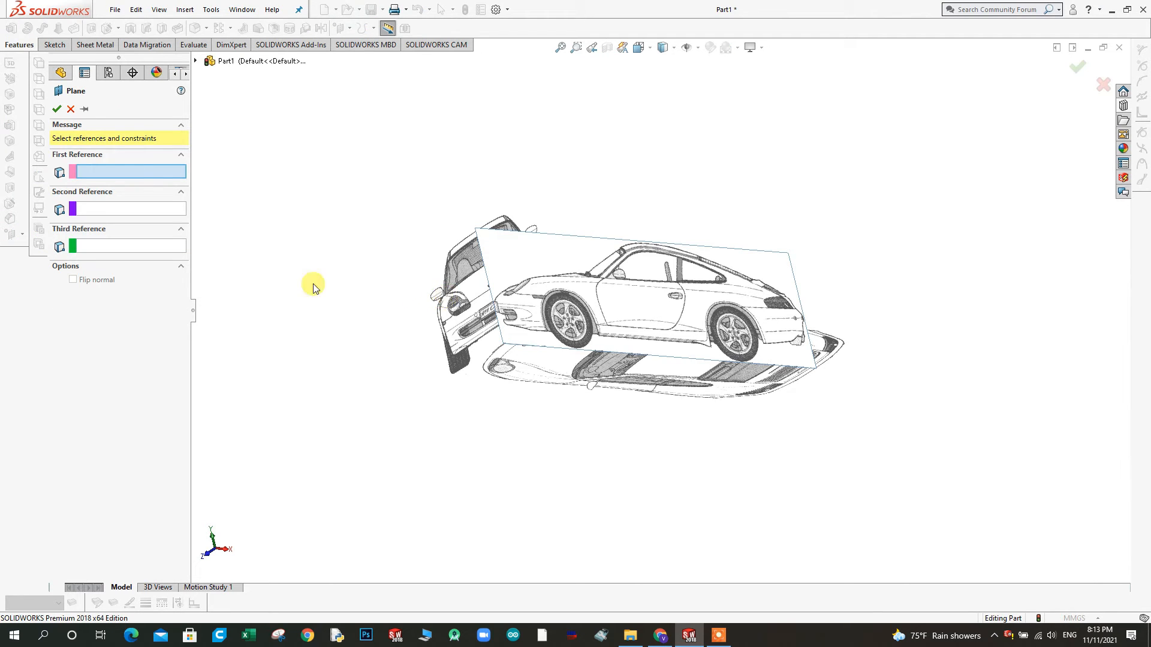
{"action": "left_click", "coordinate": [71, 109]}
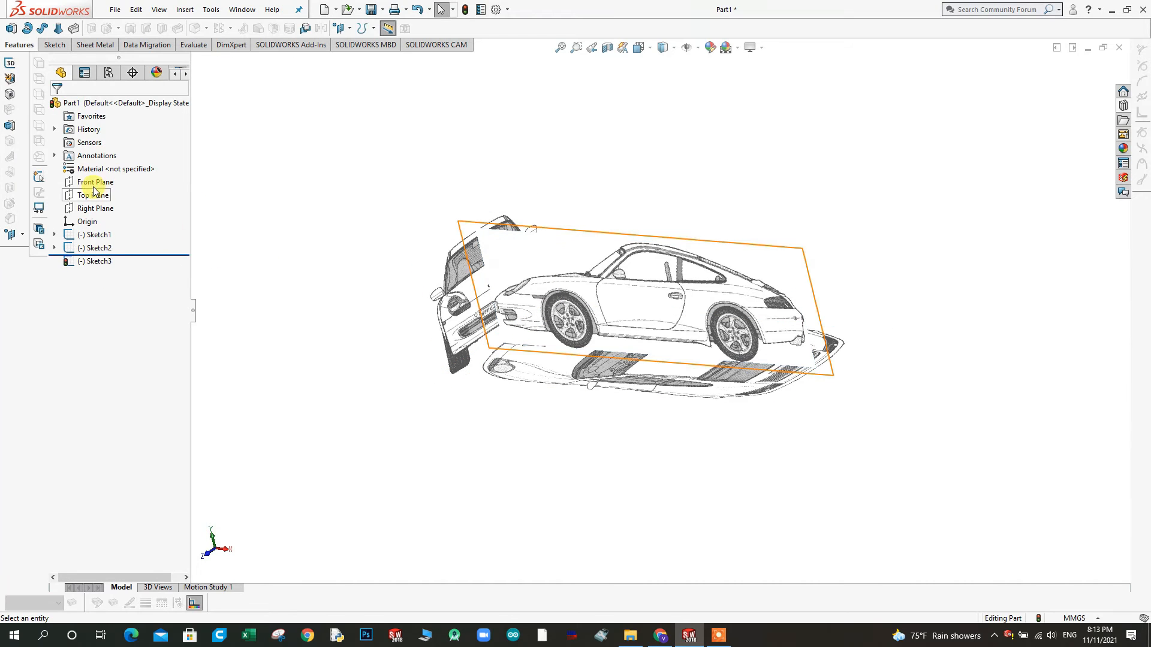
{"action": "left_click", "coordinate": [95, 208]}
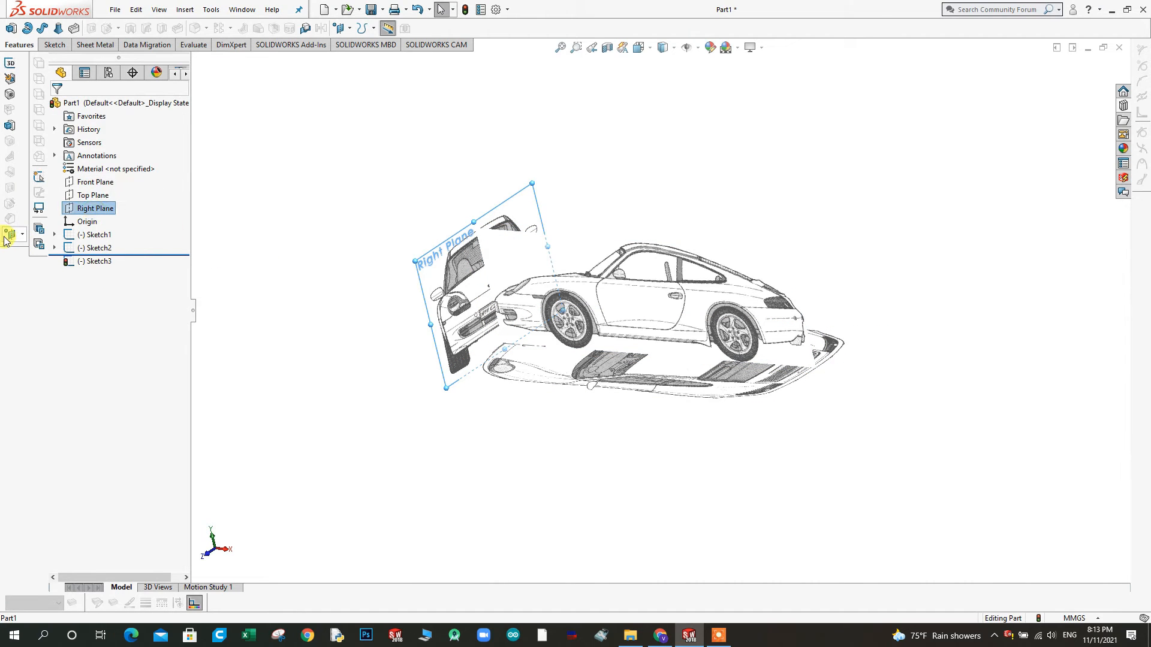
{"action": "left_click", "coordinate": [22, 235]}
{"action": "left_click", "coordinate": [54, 235]}
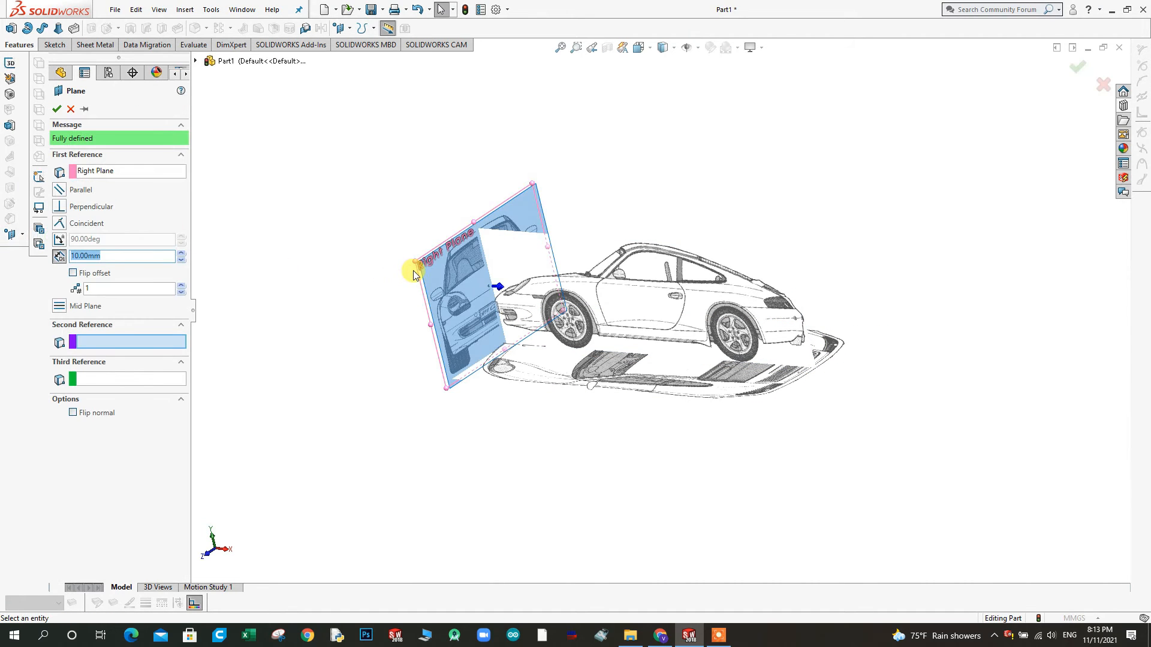
{"action": "type", "text": "264"}
{"action": "key", "text": "Return"}
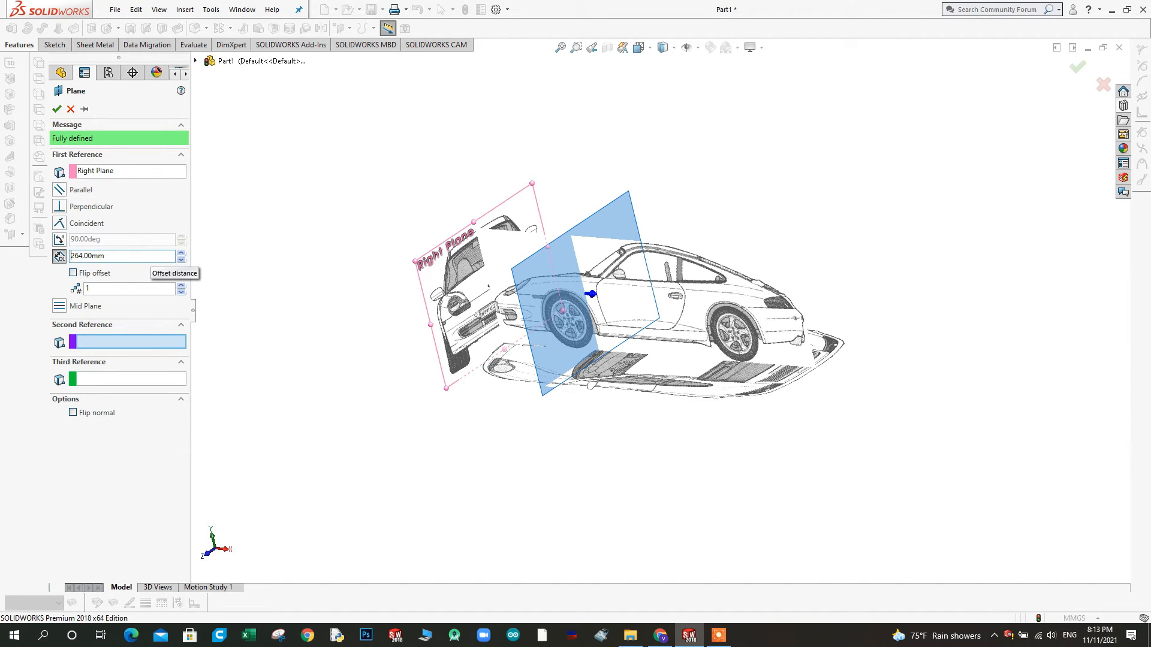
{"action": "middle_click_drag", "start_coordinate": [413, 443], "coordinate": [609, 413]}
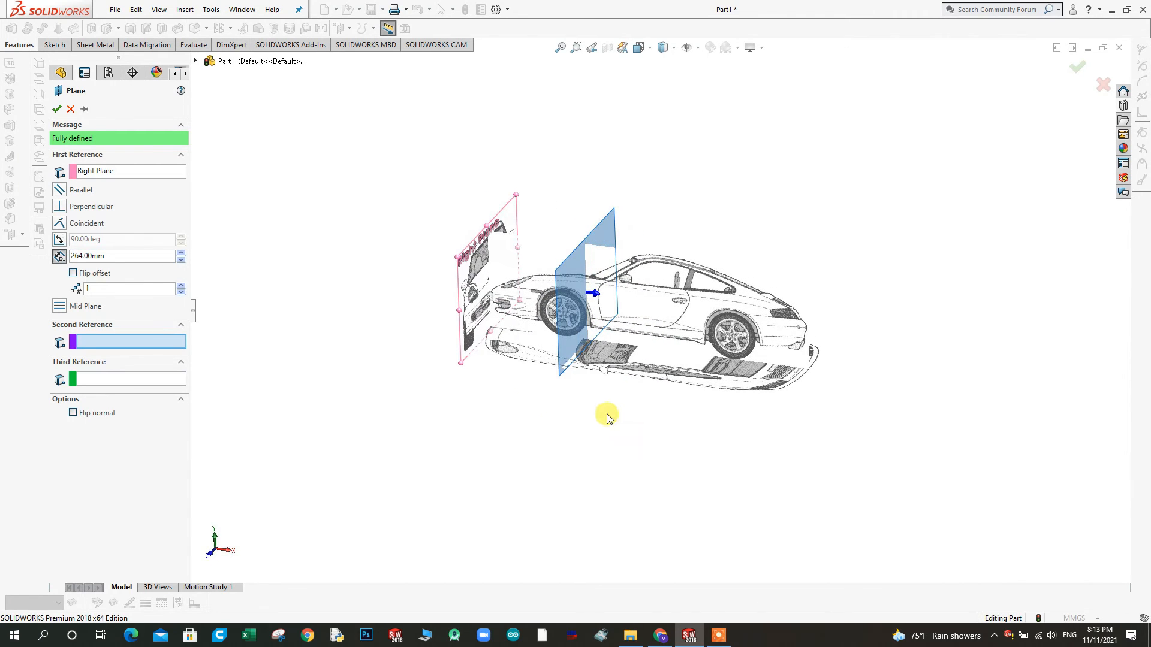
{"action": "left_click", "coordinate": [63, 106]}
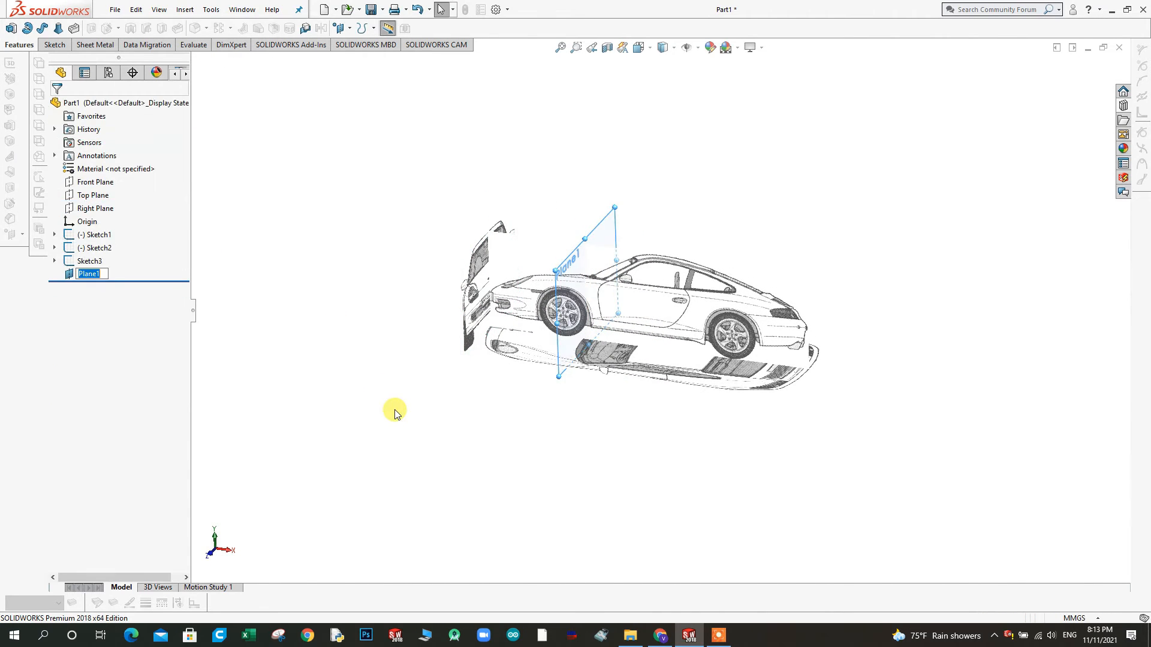
Check the side-view picture's width in its properties and set the new plane's offset from the Right Plane to 858 mm
{"action": "left_click", "coordinate": [645, 300]}
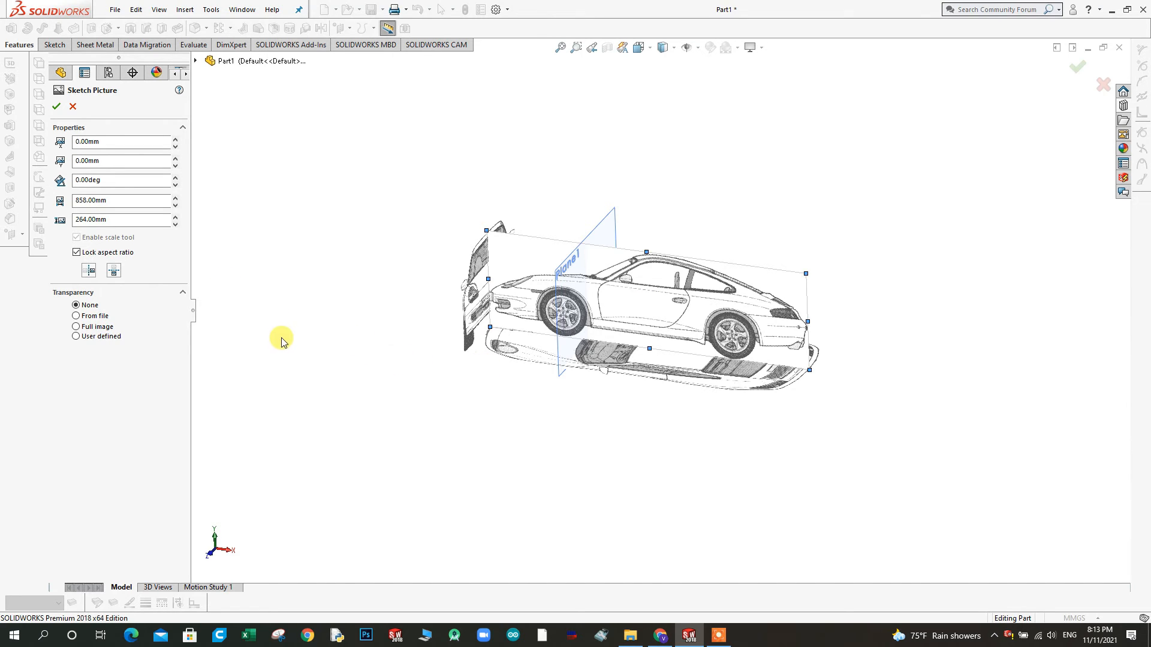
{"action": "left_click", "coordinate": [58, 108]}
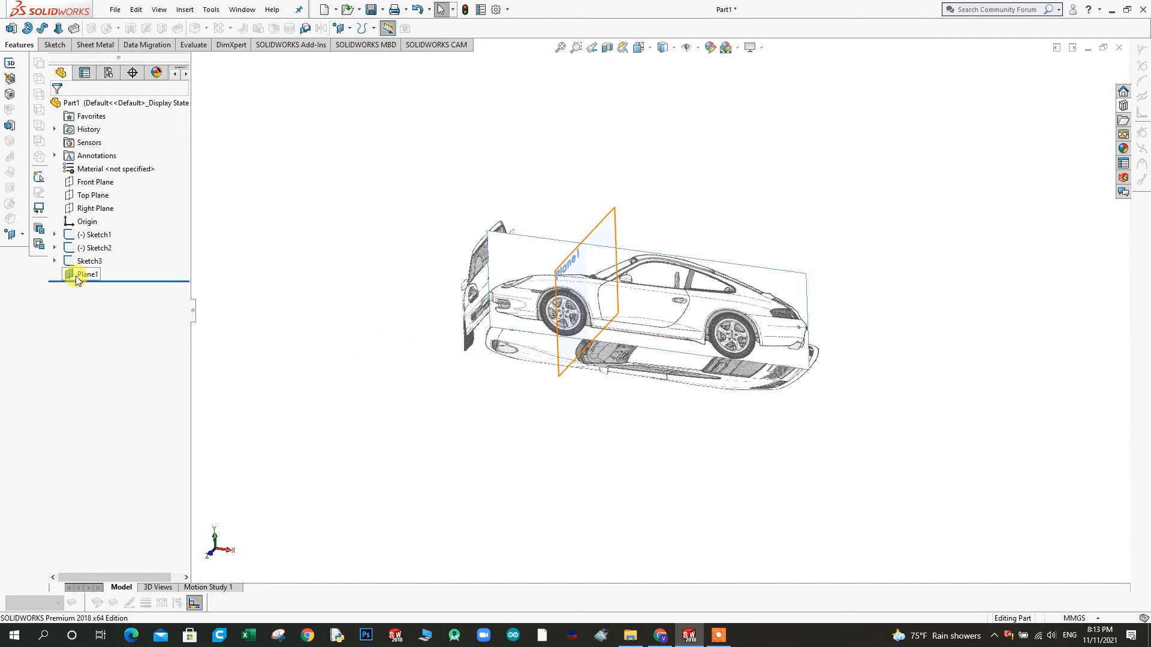
{"action": "left_click", "coordinate": [77, 276]}
{"action": "left_click", "coordinate": [87, 240]}
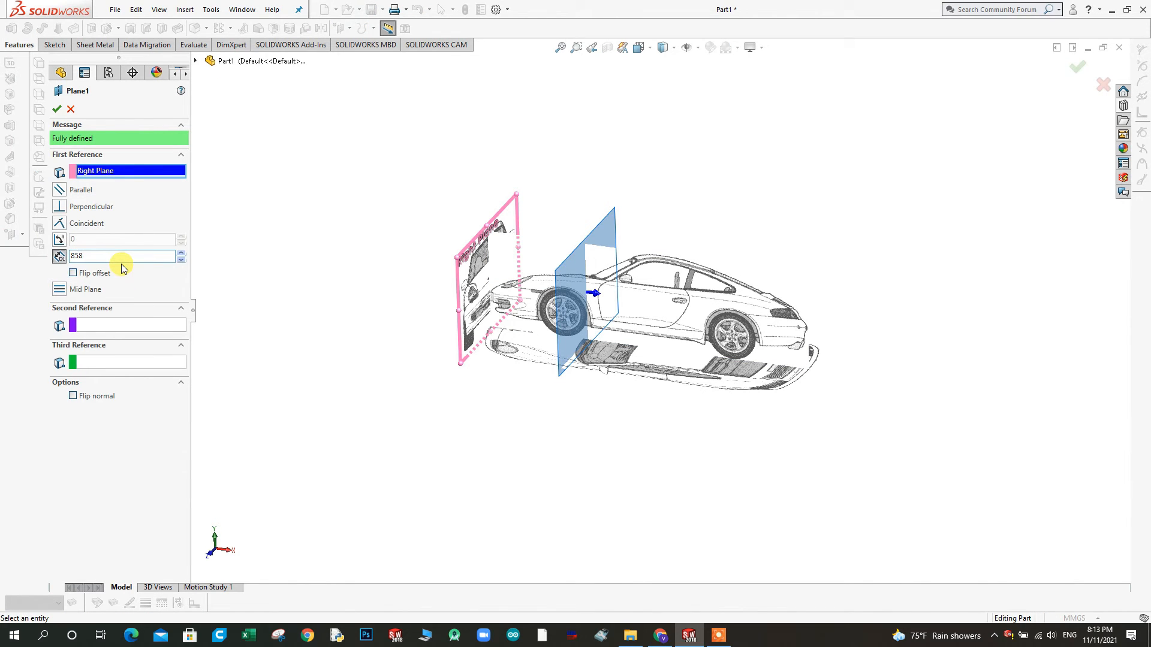
{"action": "key", "text": "Return"}
{"action": "middle_click_drag", "start_coordinate": [822, 369], "coordinate": [848, 341]}
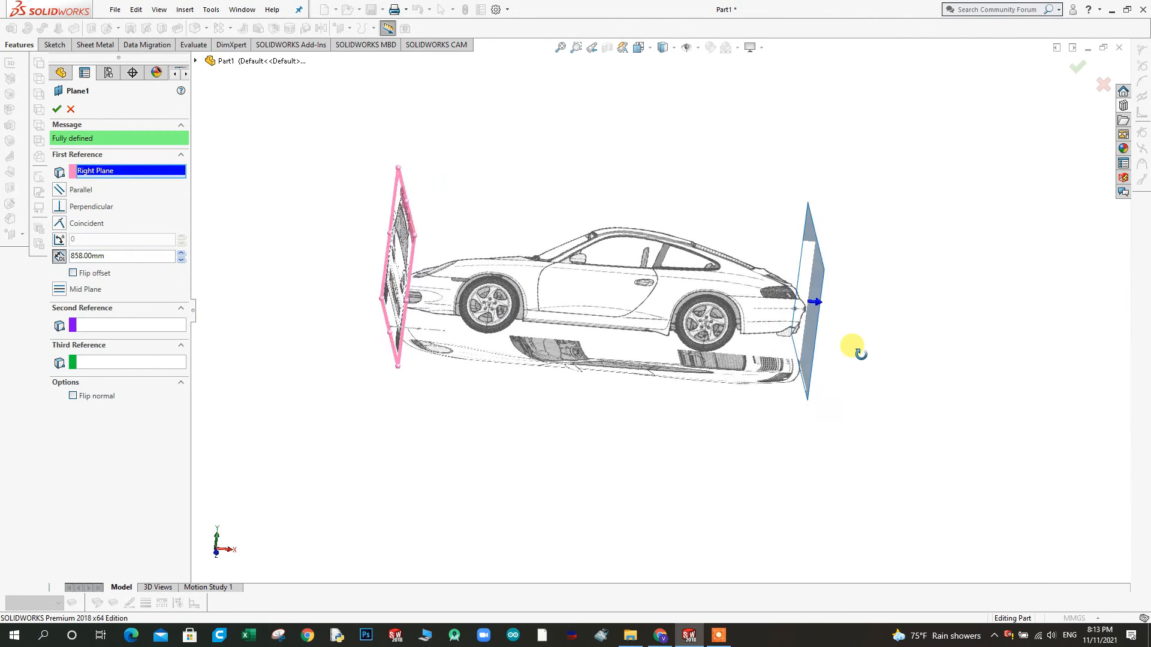
{"action": "left_click", "coordinate": [56, 110]}
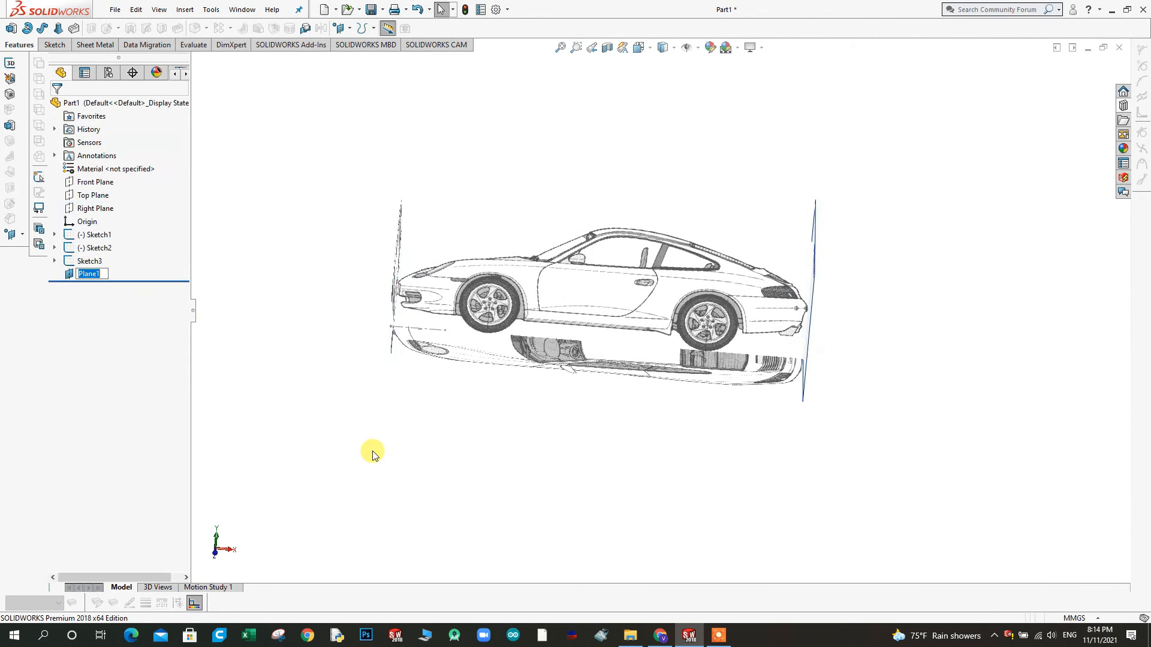
Start a sketch on the offset plane at the car's rear and insert picture file 4, the rear view, as a sketch picture
{"action": "middle_click_drag", "start_coordinate": [470, 458], "coordinate": [426, 458]}
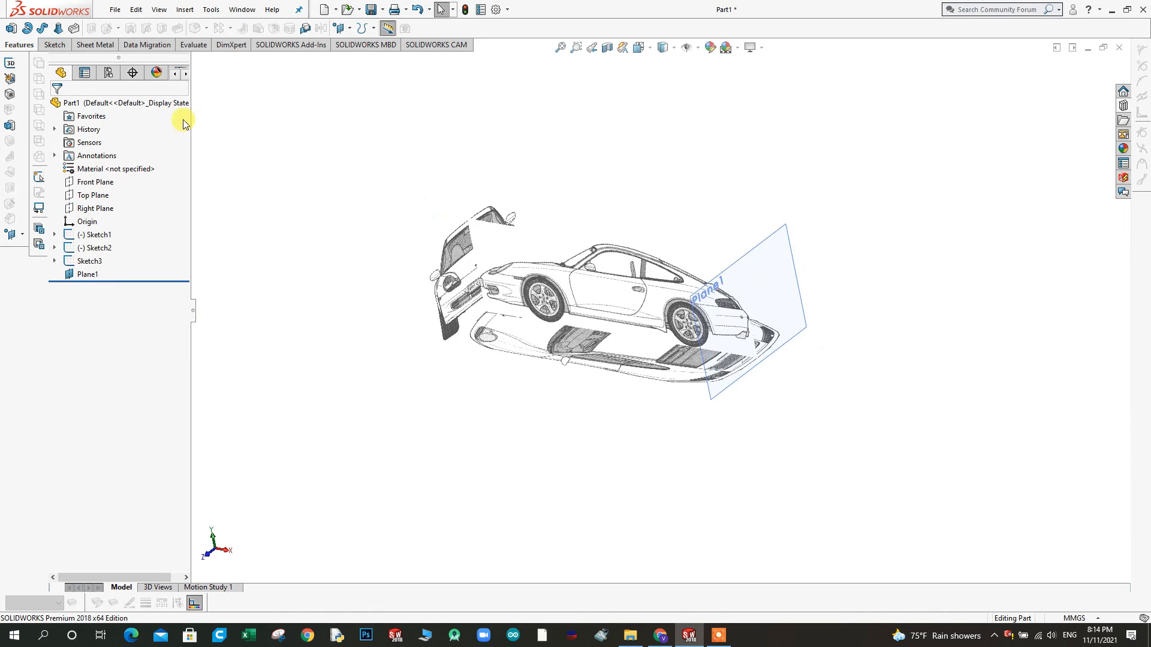
{"action": "right_click", "coordinate": [776, 249]}
{"action": "left_click", "coordinate": [803, 232]}
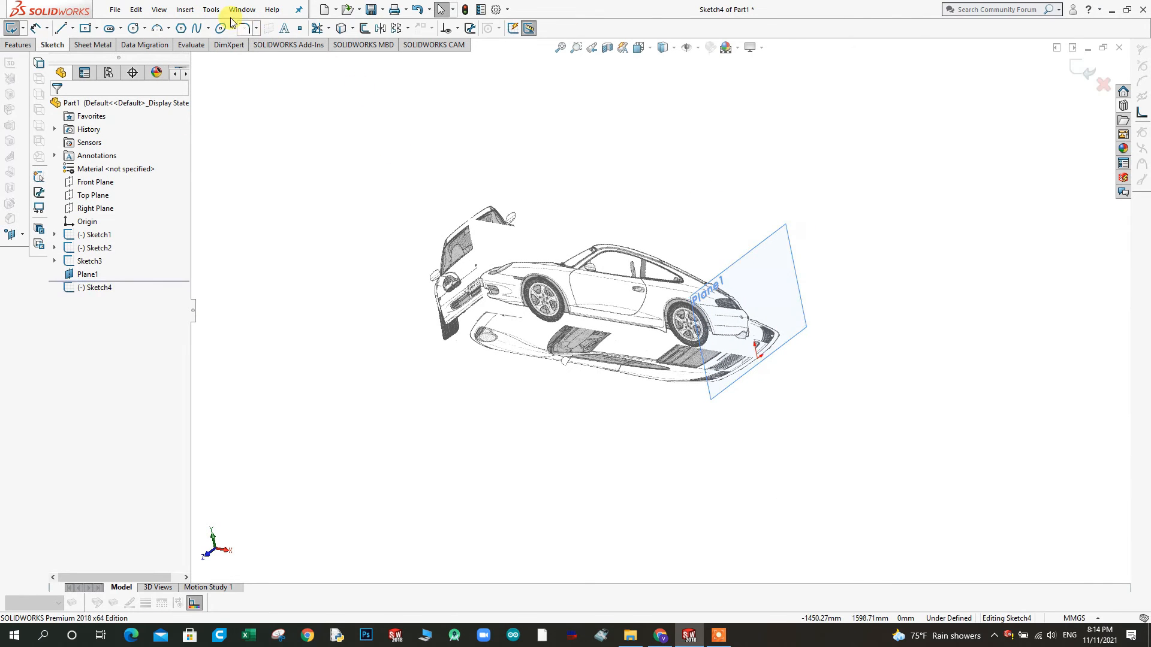
{"action": "left_click", "coordinate": [211, 9]}
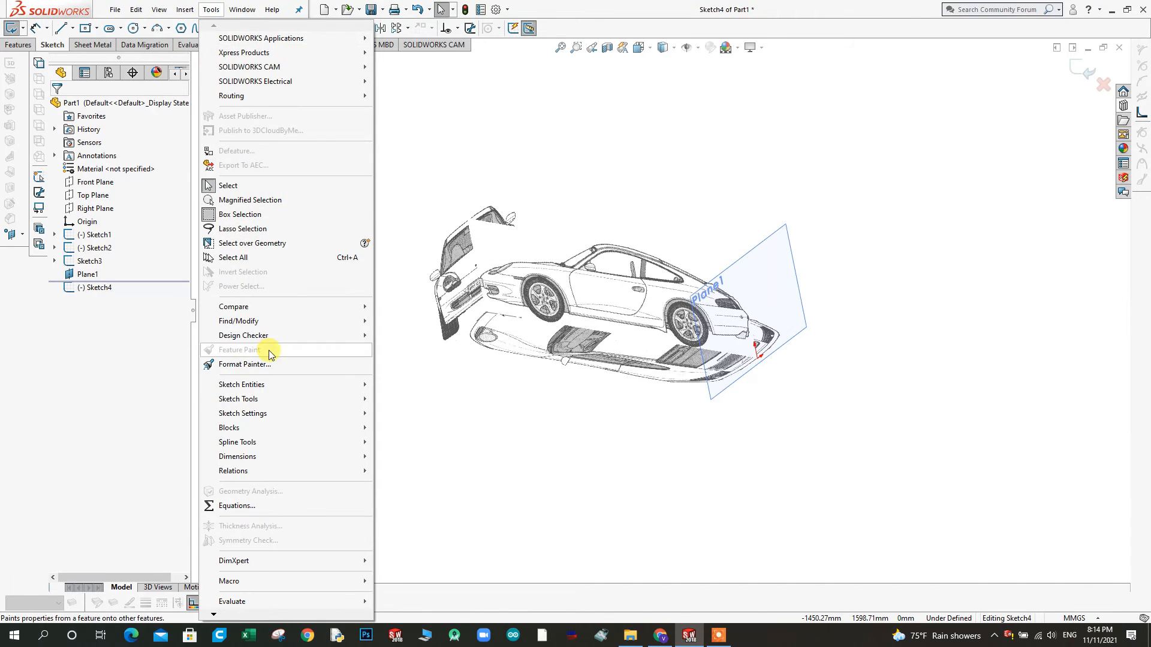
{"action": "left_click", "coordinate": [278, 398]}
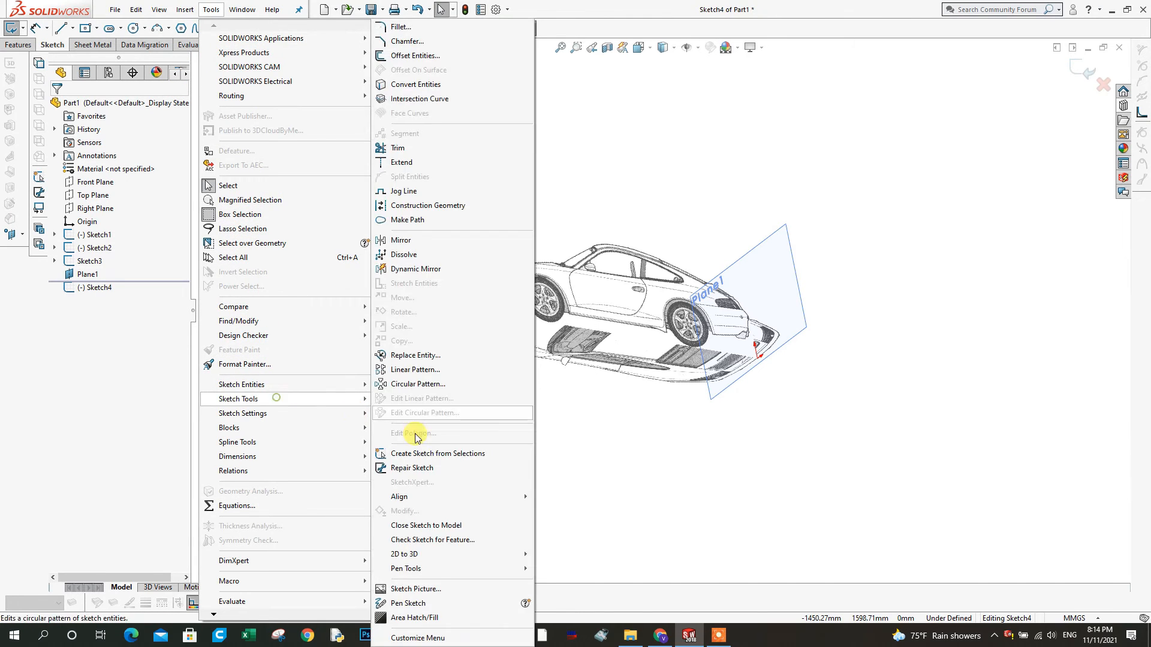
{"action": "left_click", "coordinate": [415, 588]}
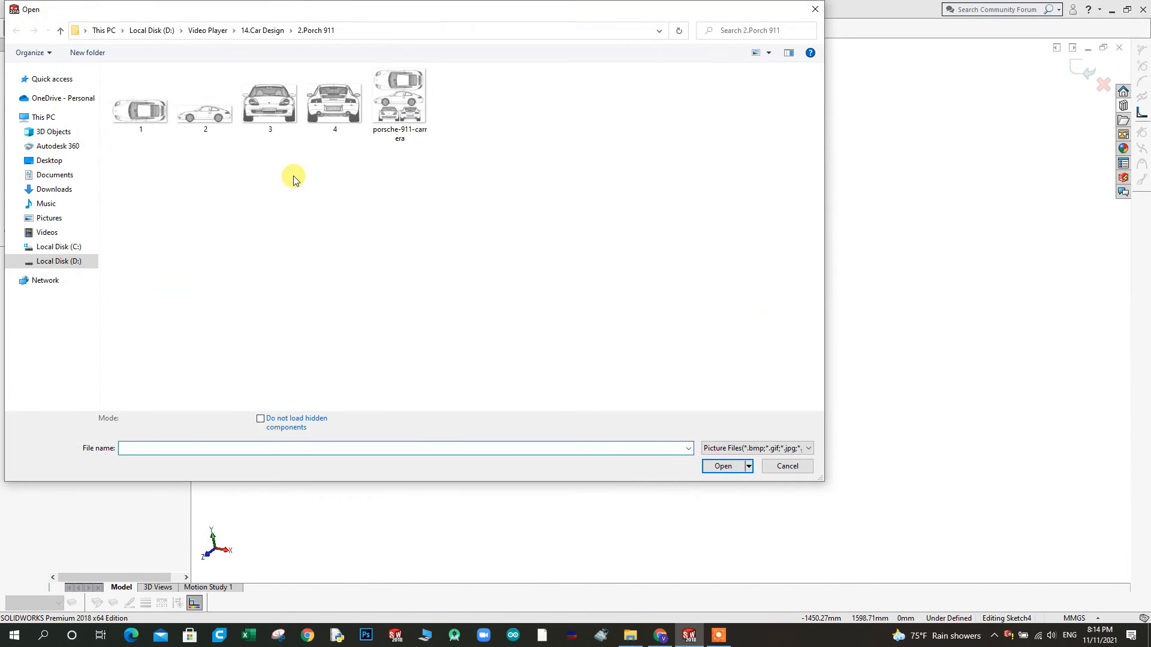
{"action": "left_click", "coordinate": [323, 109]}
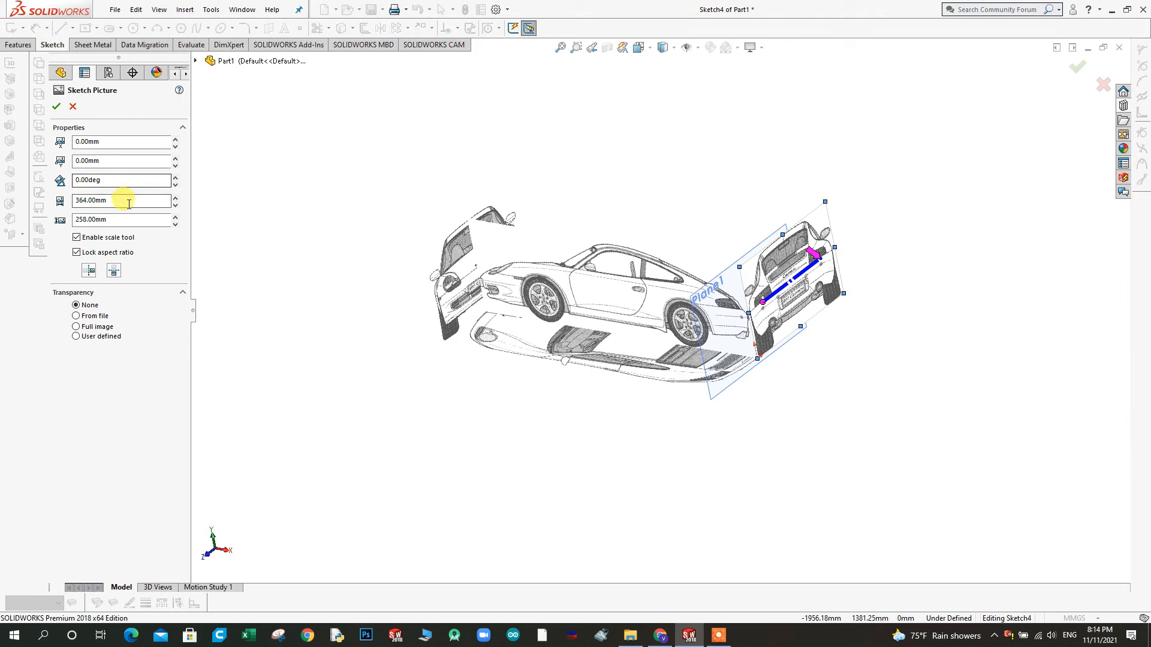
Set the rear-view picture's X position to -183.50 mm, check its centring on the origin and accept the picture properties
{"action": "left_click", "coordinate": [176, 147]}
{"action": "left_click", "coordinate": [176, 147]}
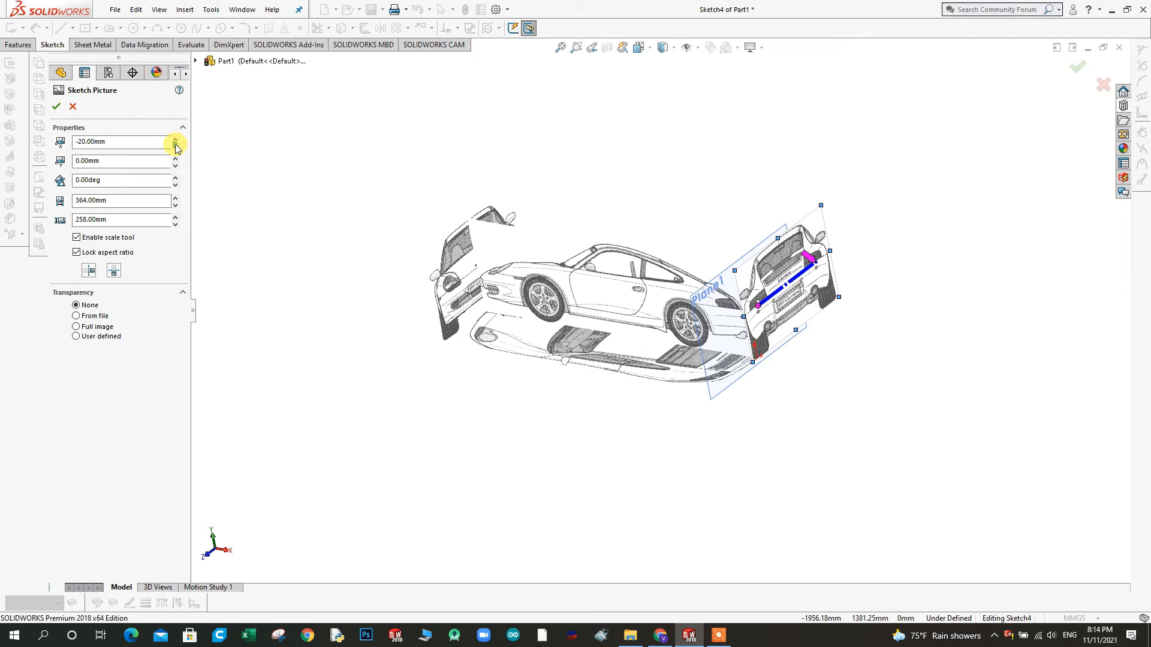
{"action": "left_click", "coordinate": [176, 147]}
{"action": "left_click", "coordinate": [176, 147]}
{"action": "left_click", "coordinate": [175, 147]}
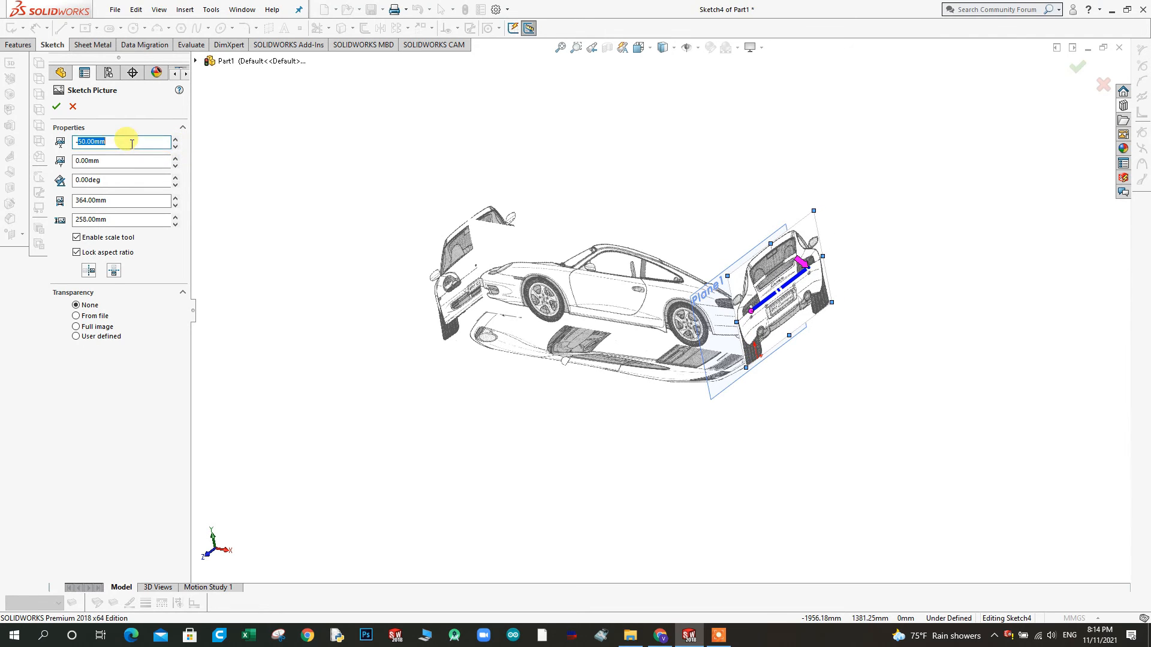
{"action": "type", "text": "-183.5"}
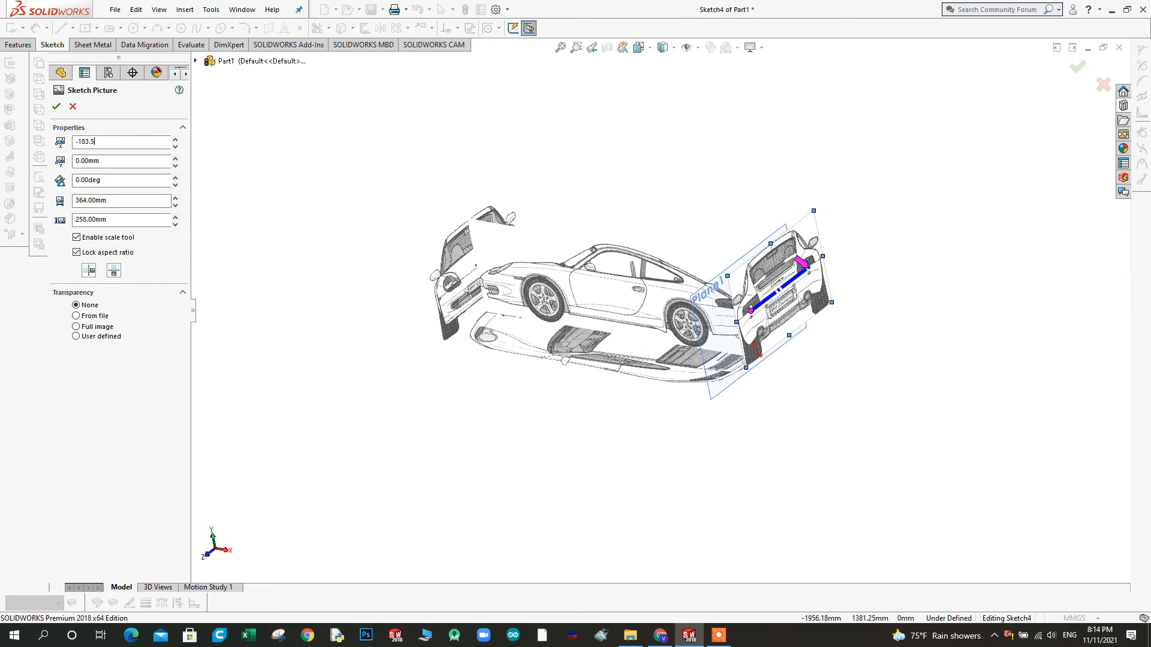
{"action": "key", "text": "Return"}
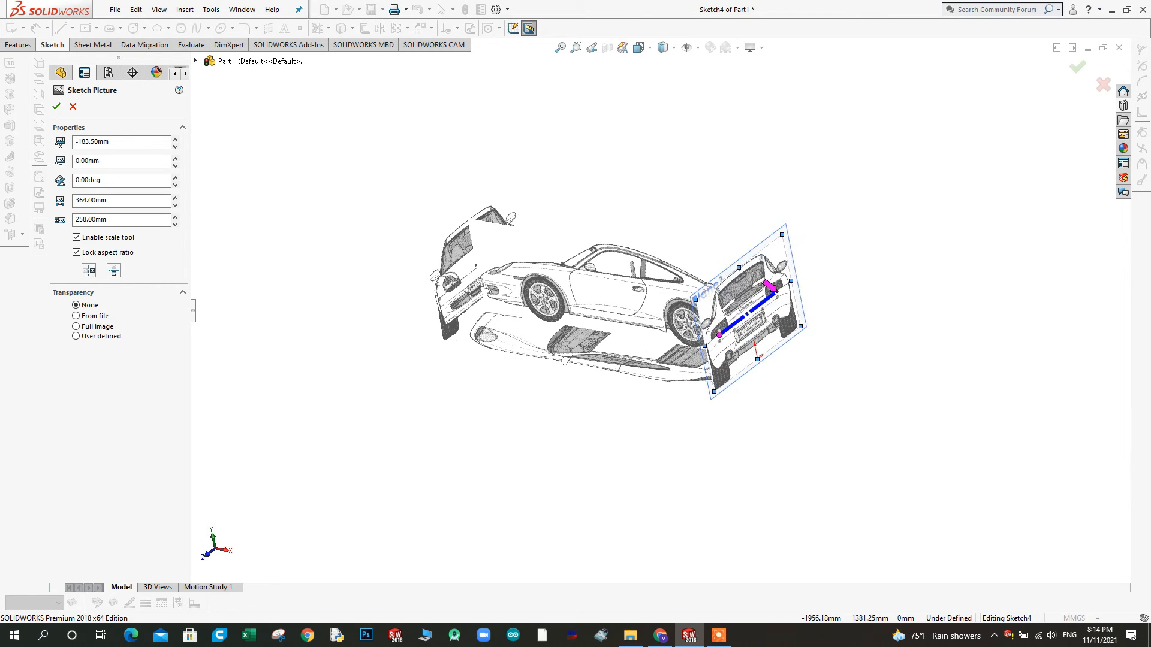
{"action": "mouse_move", "coordinate": [753, 414]}
{"action": "middle_mouse_down"}
{"action": "mouse_move", "coordinate": [727, 303]}
{"action": "mouse_move", "coordinate": [563, 464]}
{"action": "middle_mouse_up"}
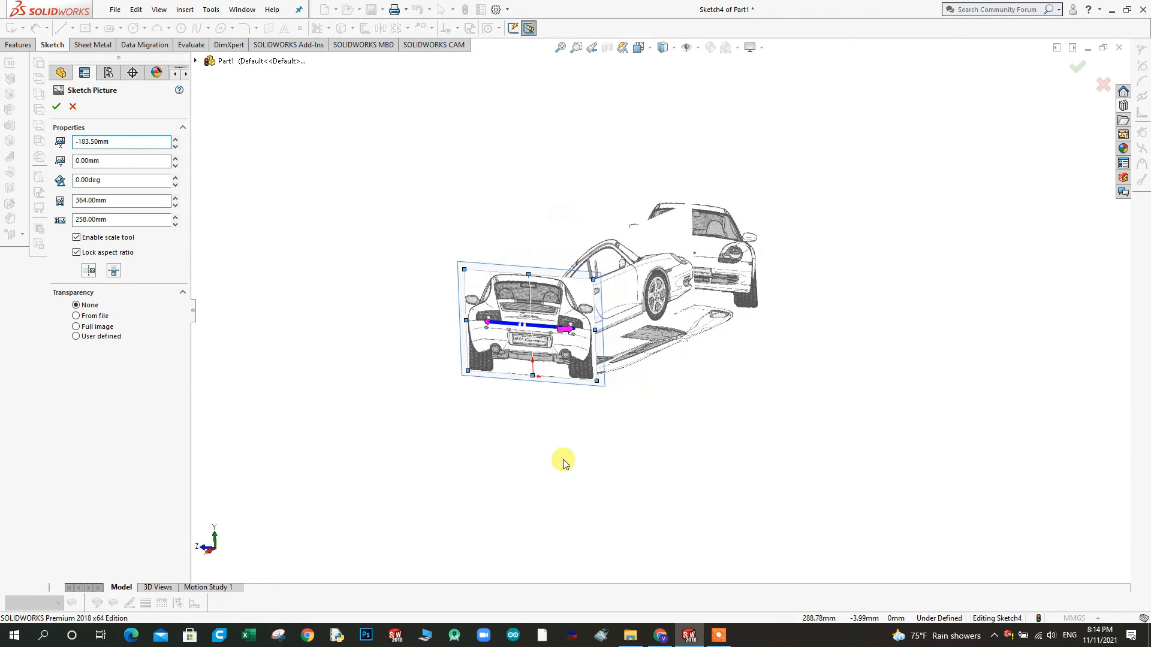
{"action": "left_click", "coordinate": [208, 550]}
{"action": "scroll", "coordinate": [627, 264], "scroll_direction": "down", "scroll_amount": 5}
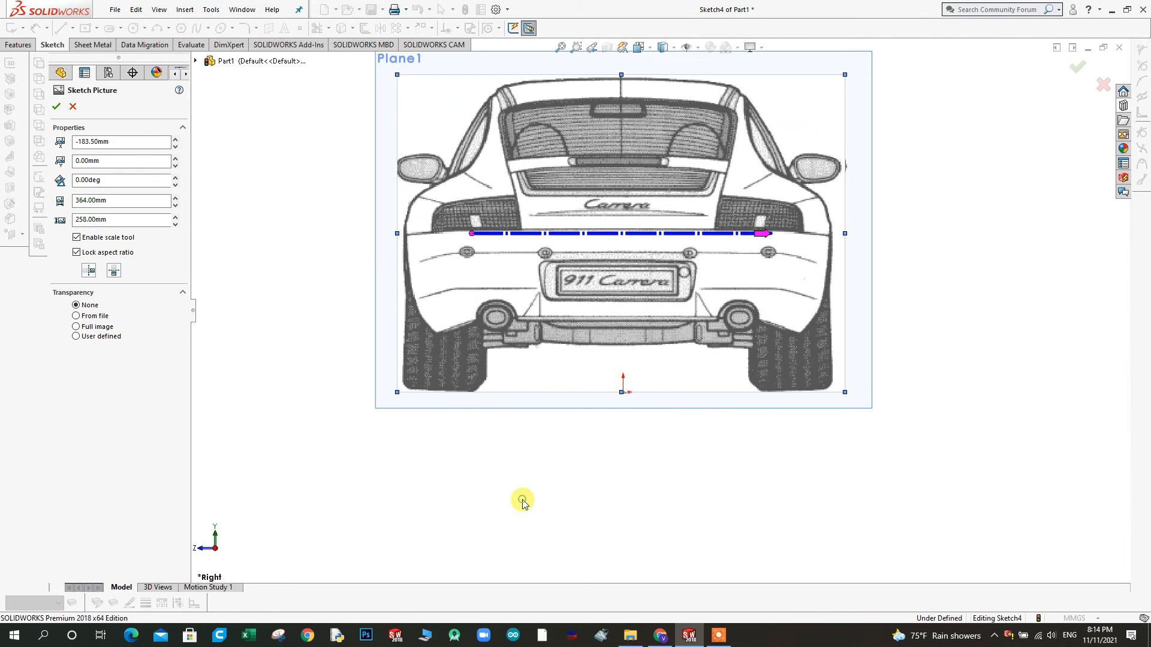
{"action": "left_click", "coordinate": [56, 106]}
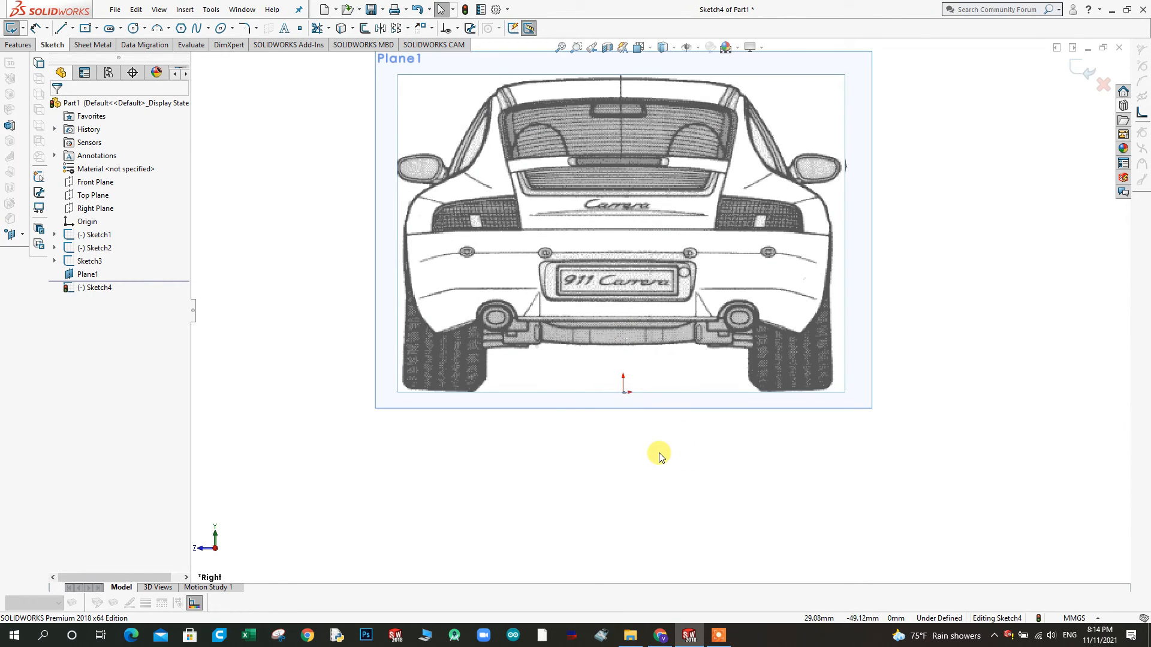
{"action": "scroll", "coordinate": [449, 303], "scroll_direction": "up", "scroll_amount": 3}
{"action": "mouse_move", "coordinate": [447, 315]}
{"action": "middle_mouse_down"}
{"action": "mouse_move", "coordinate": [485, 329]}
{"action": "mouse_move", "coordinate": [459, 345]}
{"action": "mouse_move", "coordinate": [429, 262]}
{"action": "middle_mouse_up"}
{"action": "right_click", "coordinate": [439, 237]}
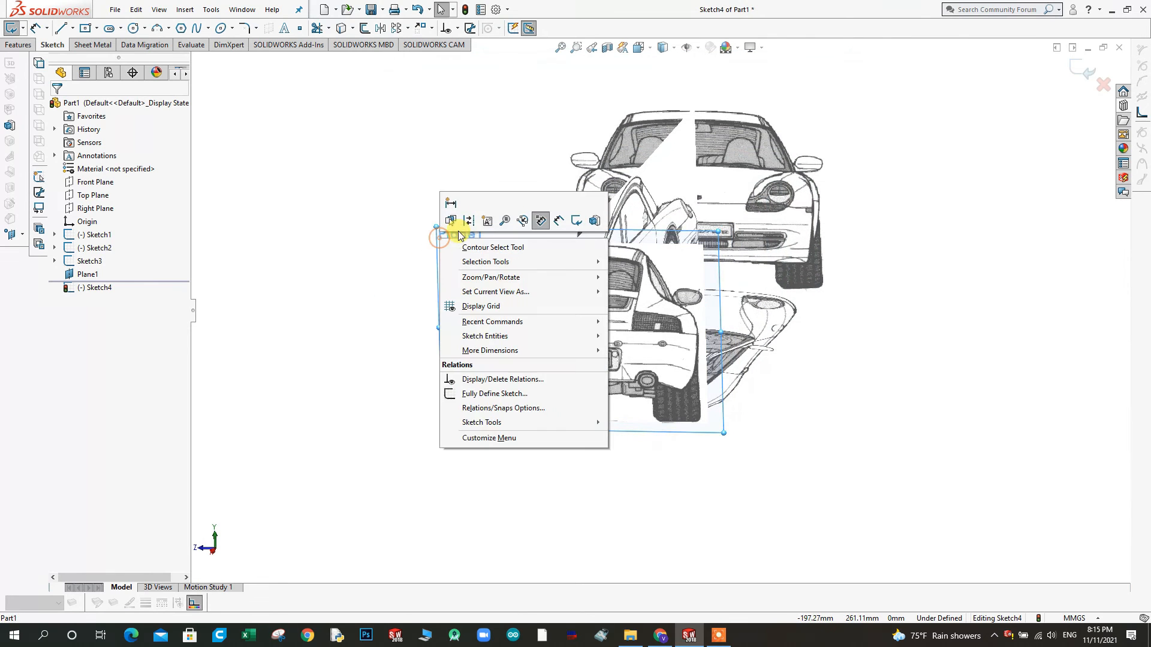
{"action": "left_click", "coordinate": [367, 237]}
{"action": "right_click", "coordinate": [438, 236]}
{"action": "left_click", "coordinate": [368, 235]}
Exit the rear-view sketch and hide the offset plane
{"action": "left_click", "coordinate": [1084, 71]}
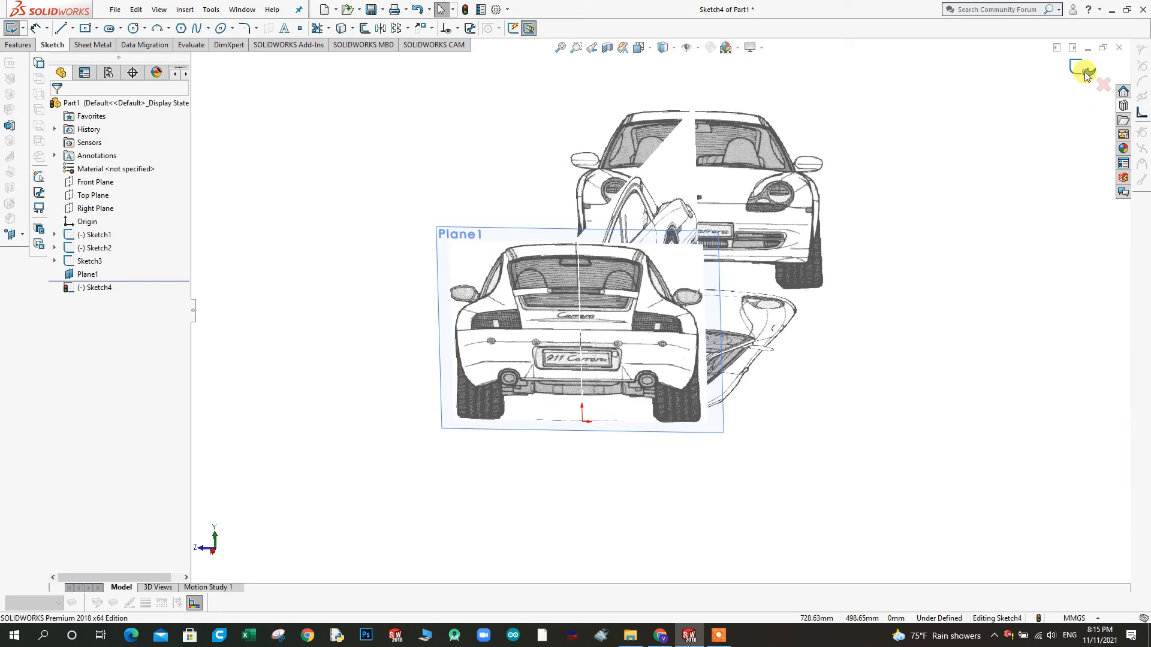
{"action": "left_click", "coordinate": [519, 275]}
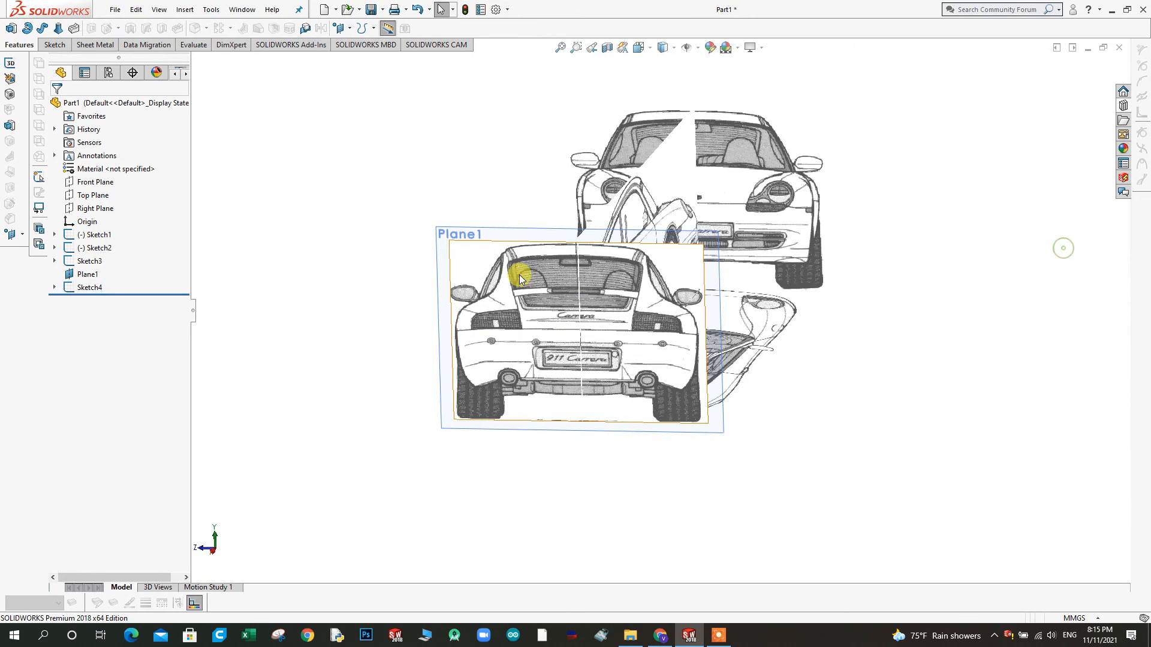
{"action": "right_click", "coordinate": [447, 241]}
{"action": "left_click", "coordinate": [411, 240]}
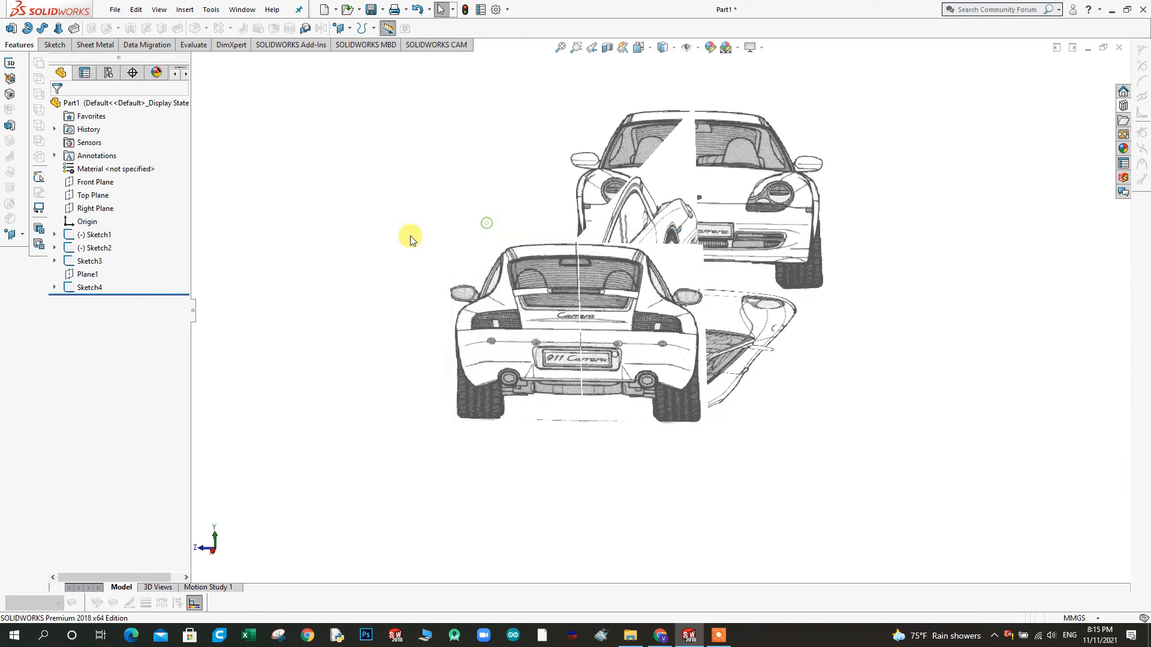
Inspect the four blueprint pictures together and examine the rear view's alignment with the centreline, viewed square to the Right Plane
{"action": "mouse_move", "coordinate": [619, 318]}
{"action": "middle_mouse_down"}
{"action": "mouse_move", "coordinate": [650, 329]}
{"action": "mouse_move", "coordinate": [581, 264]}
{"action": "mouse_move", "coordinate": [461, 303]}
{"action": "mouse_move", "coordinate": [442, 329]}
{"action": "mouse_move", "coordinate": [452, 306]}
{"action": "mouse_move", "coordinate": [448, 379]}
{"action": "mouse_move", "coordinate": [411, 465]}
{"action": "middle_mouse_up"}
{"action": "mouse_move", "coordinate": [258, 555]}
{"action": "middle_mouse_down"}
{"action": "mouse_move", "coordinate": [318, 485]}
{"action": "mouse_move", "coordinate": [440, 491]}
{"action": "mouse_move", "coordinate": [483, 548]}
{"action": "mouse_move", "coordinate": [487, 534]}
{"action": "mouse_move", "coordinate": [480, 548]}
{"action": "middle_mouse_up"}
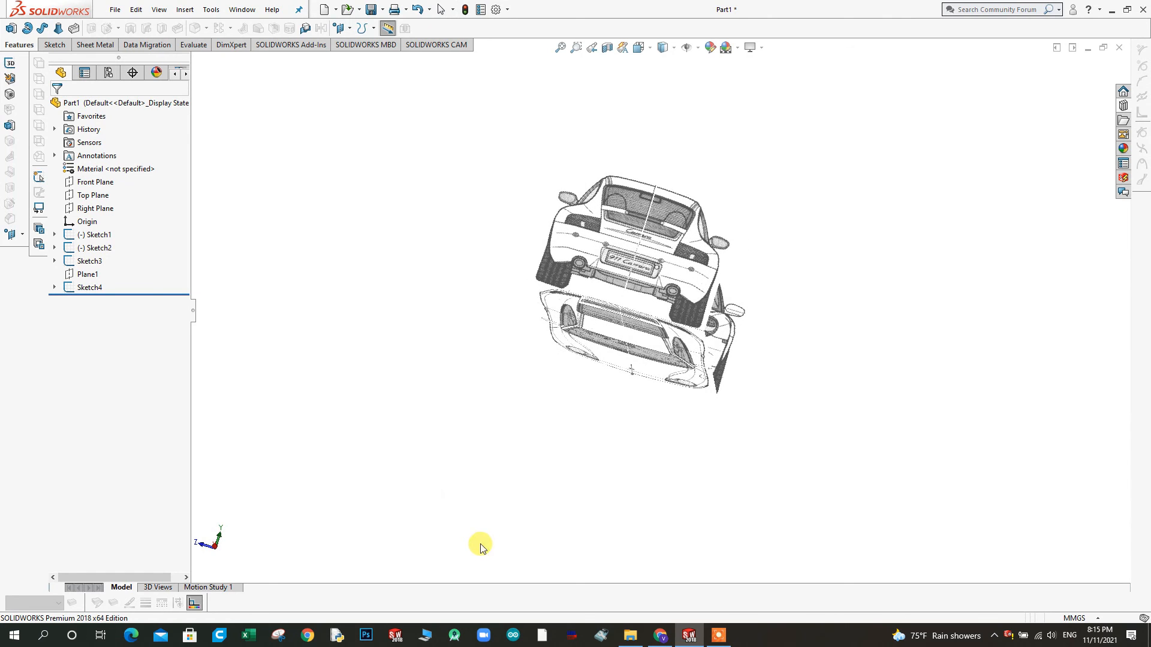
{"action": "left_click", "coordinate": [219, 550]}
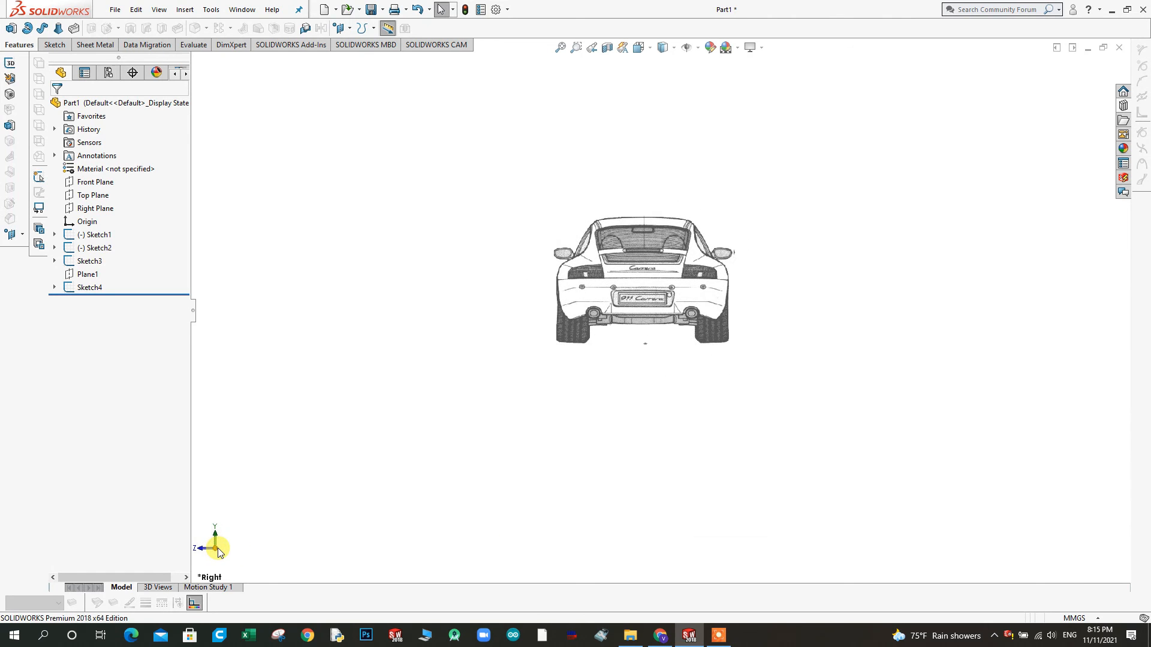
{"action": "scroll", "coordinate": [650, 239], "scroll_direction": "down", "scroll_amount": 3}
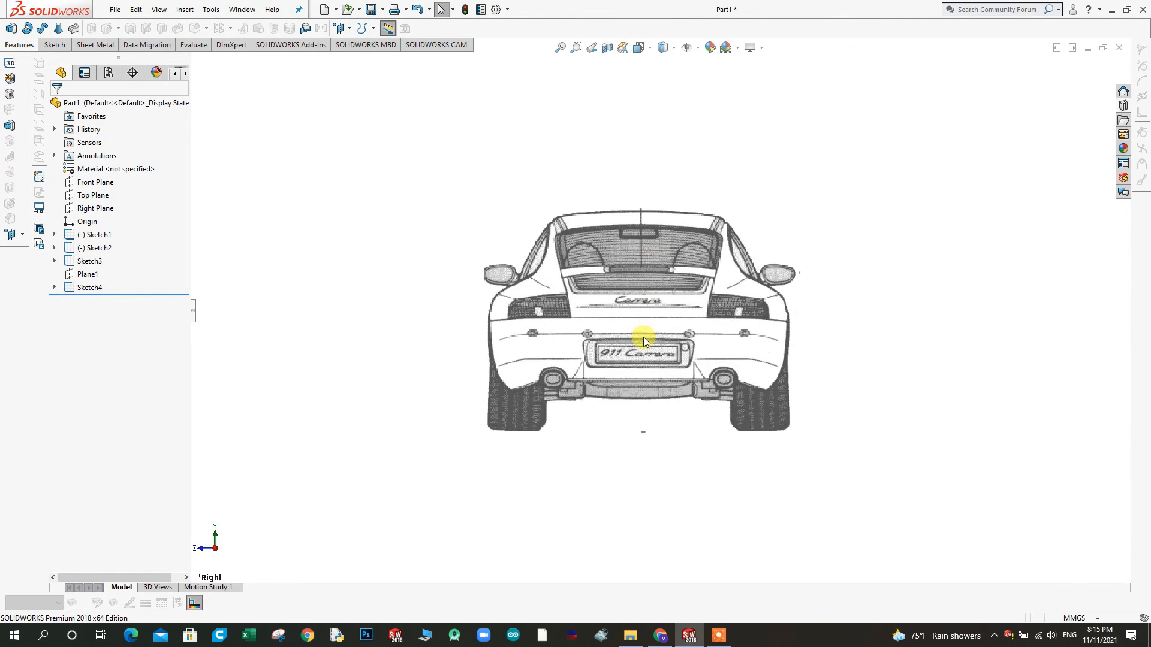
{"action": "scroll", "coordinate": [648, 253], "scroll_direction": "down", "scroll_amount": 5}
{"action": "scroll", "coordinate": [648, 251], "scroll_direction": "down", "scroll_amount": 2}
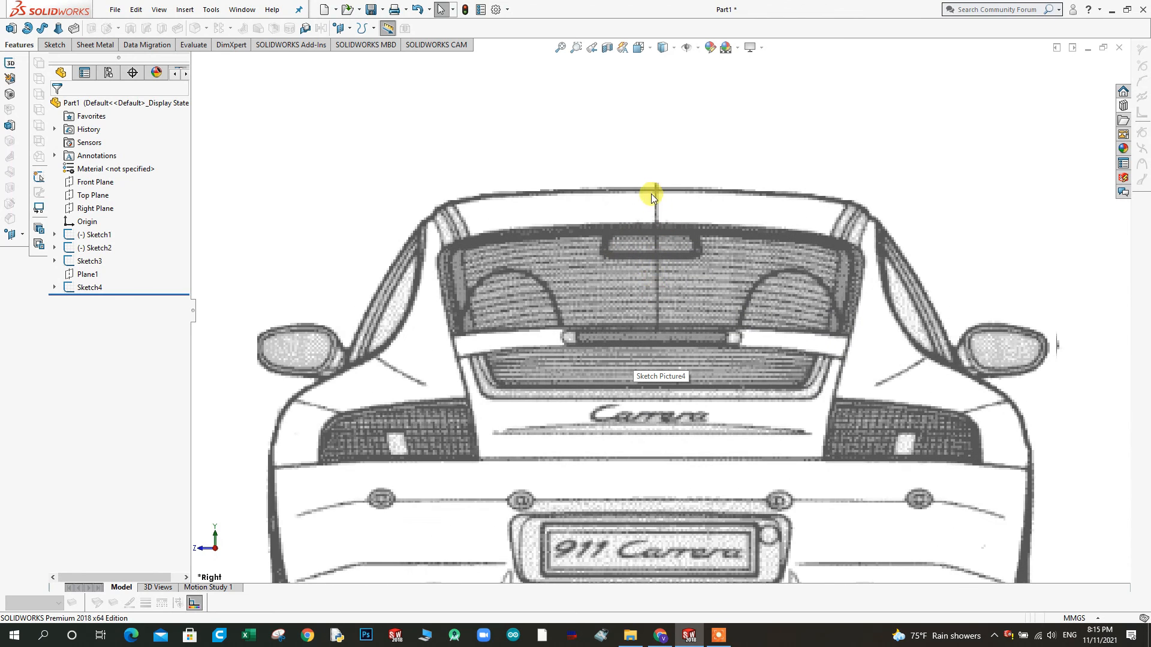
{"action": "scroll", "coordinate": [672, 262], "scroll_direction": "up", "scroll_amount": 1}
{"action": "mouse_move", "coordinate": [673, 261]}
{"action": "middle_mouse_down"}
{"action": "mouse_move", "coordinate": [660, 251]}
{"action": "mouse_move", "coordinate": [617, 342]}
{"action": "mouse_move", "coordinate": [614, 323]}
{"action": "mouse_move", "coordinate": [625, 342]}
{"action": "mouse_move", "coordinate": [611, 318]}
{"action": "mouse_move", "coordinate": [604, 325]}
{"action": "middle_mouse_up"}
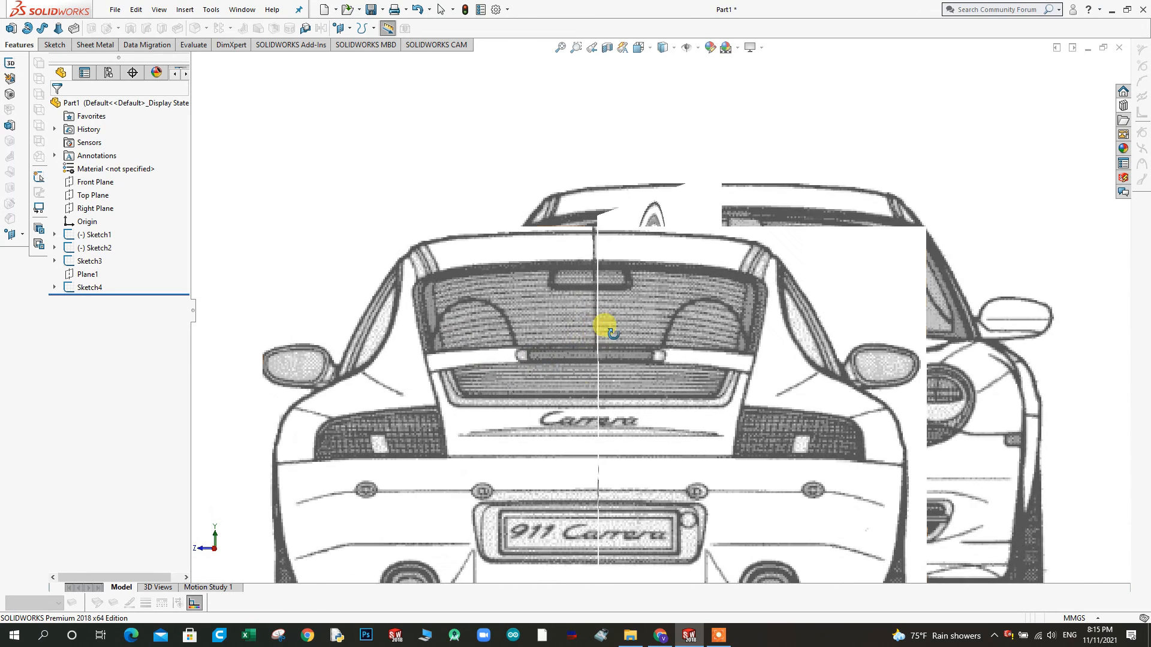
{"action": "left_click", "coordinate": [215, 550]}
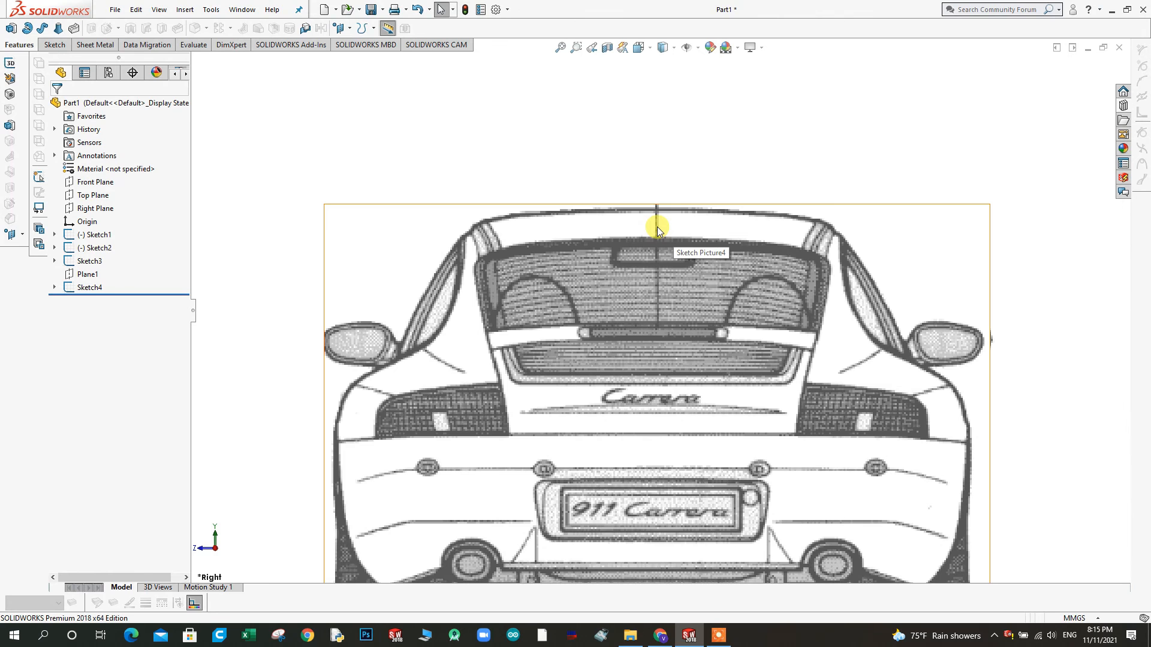
Examine the rear view's centring from the roof down to the tyres and the arrangement of the pictures from an angle
{"action": "scroll", "coordinate": [657, 407], "scroll_direction": "up", "scroll_amount": 3}
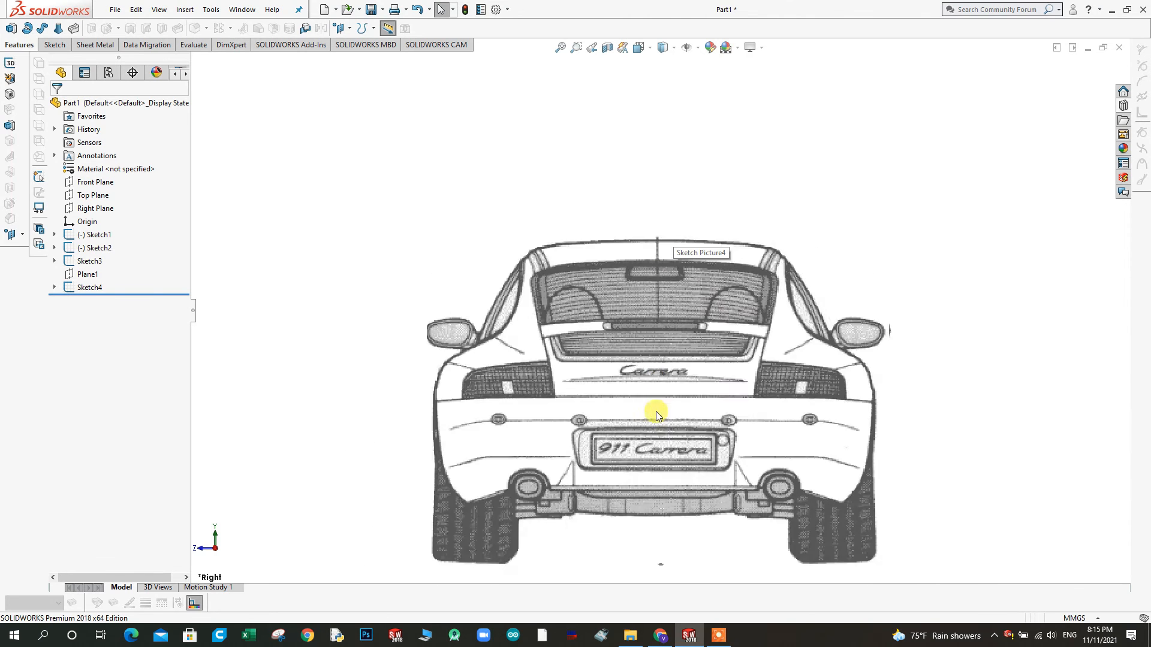
{"action": "scroll", "coordinate": [659, 488], "scroll_direction": "down", "scroll_amount": 2}
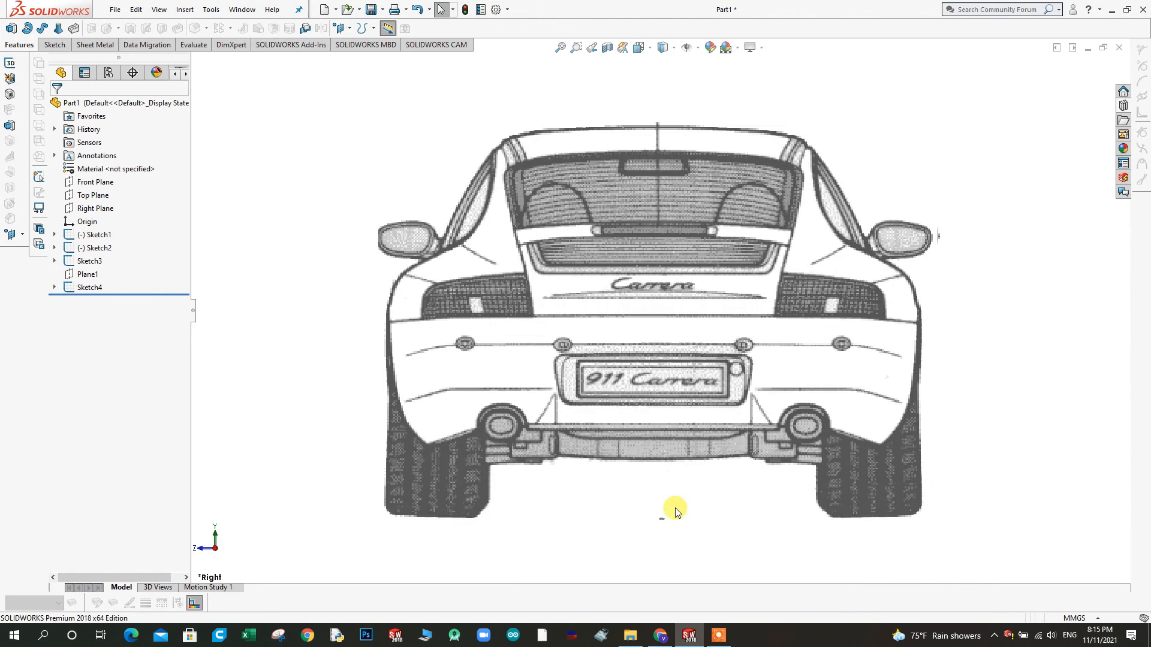
{"action": "scroll", "coordinate": [675, 368], "scroll_direction": "up", "scroll_amount": 1}
{"action": "mouse_move", "coordinate": [675, 368]}
{"action": "middle_mouse_down"}
{"action": "mouse_move", "coordinate": [642, 326]}
{"action": "mouse_move", "coordinate": [624, 326]}
{"action": "mouse_move", "coordinate": [639, 382]}
{"action": "mouse_move", "coordinate": [761, 210]}
{"action": "mouse_move", "coordinate": [765, 105]}
{"action": "mouse_move", "coordinate": [768, 118]}
{"action": "mouse_move", "coordinate": [747, 96]}
{"action": "middle_mouse_up"}
{"action": "scroll", "coordinate": [689, 174], "scroll_direction": "up", "scroll_amount": 4}
{"action": "scroll", "coordinate": [678, 242], "scroll_direction": "down", "scroll_amount": 8}
{"action": "mouse_move", "coordinate": [626, 415]}
{"action": "middle_mouse_down"}
{"action": "mouse_move", "coordinate": [637, 458]}
{"action": "mouse_move", "coordinate": [631, 430]}
{"action": "middle_mouse_up"}
Check the position and size properties of the front-view sketch picture and close them without changes
{"action": "scroll", "coordinate": [631, 431], "scroll_direction": "up", "scroll_amount": 6}
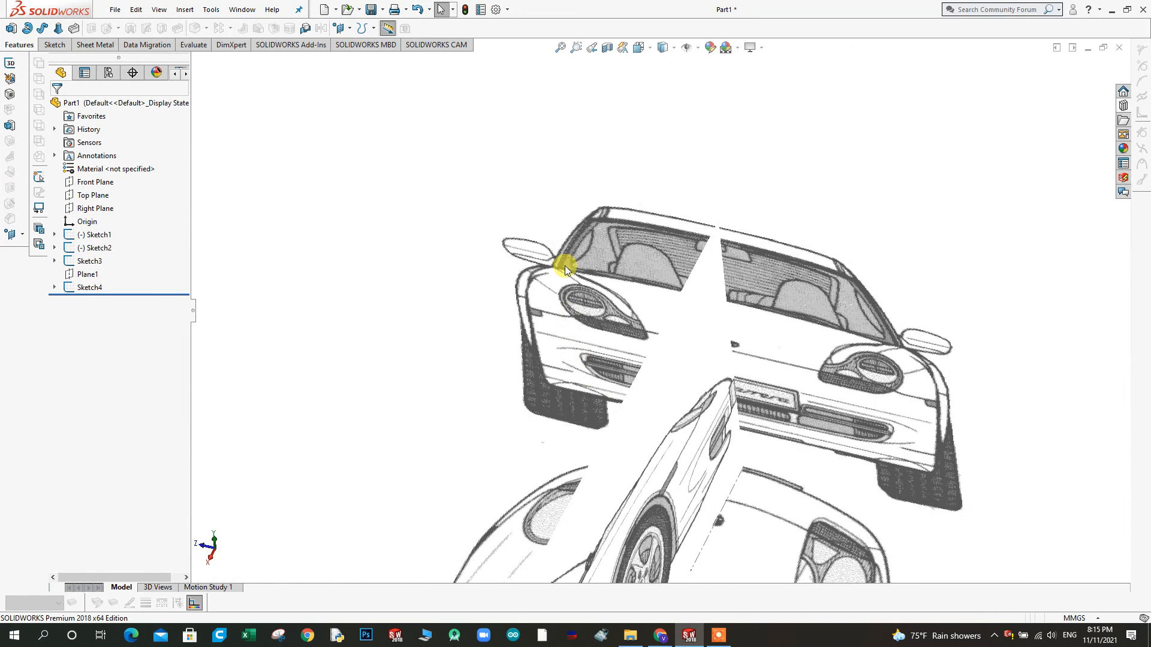
{"action": "double_click", "coordinate": [565, 252]}
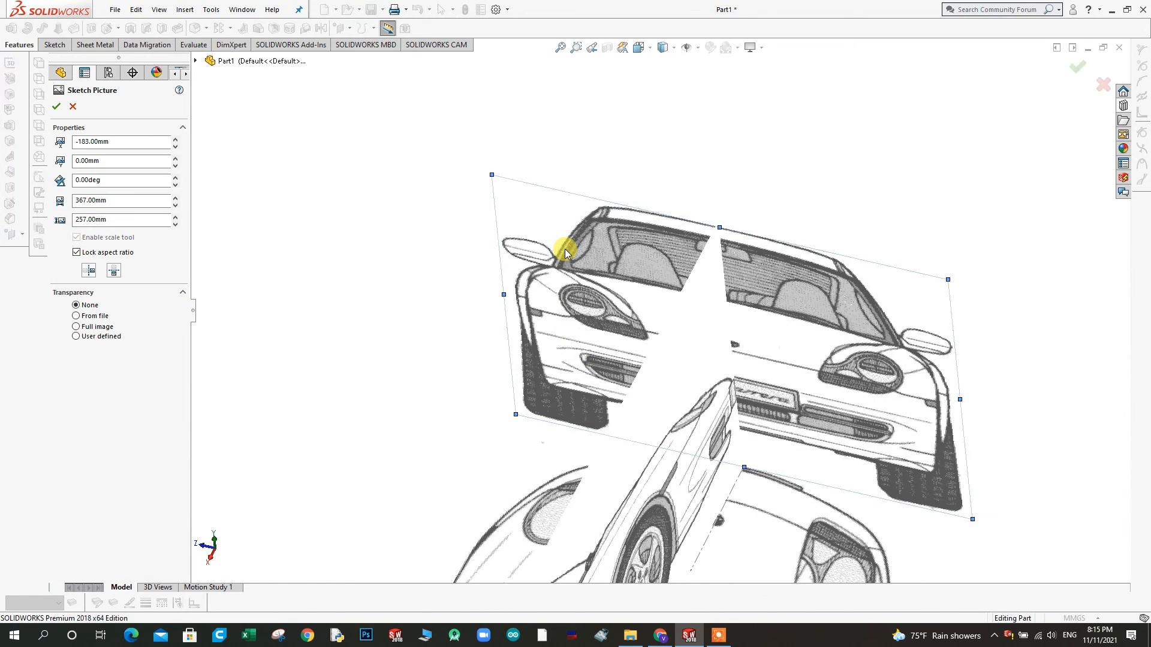
{"action": "scroll", "coordinate": [441, 305], "scroll_direction": "up", "scroll_amount": 3}
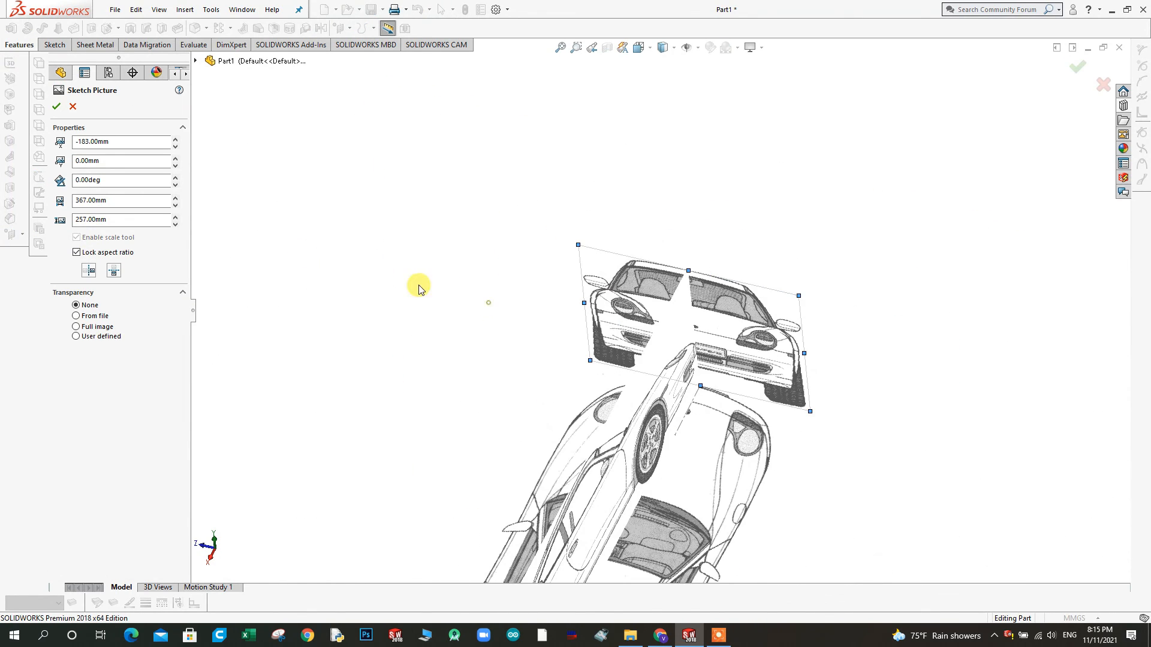
{"action": "left_click", "coordinate": [56, 107]}
Set the rear-view sketch picture's X position to -182 mm and accept the picture properties
{"action": "scroll", "coordinate": [527, 403], "scroll_direction": "up", "scroll_amount": 3}
{"action": "scroll", "coordinate": [616, 442], "scroll_direction": "down", "scroll_amount": 6}
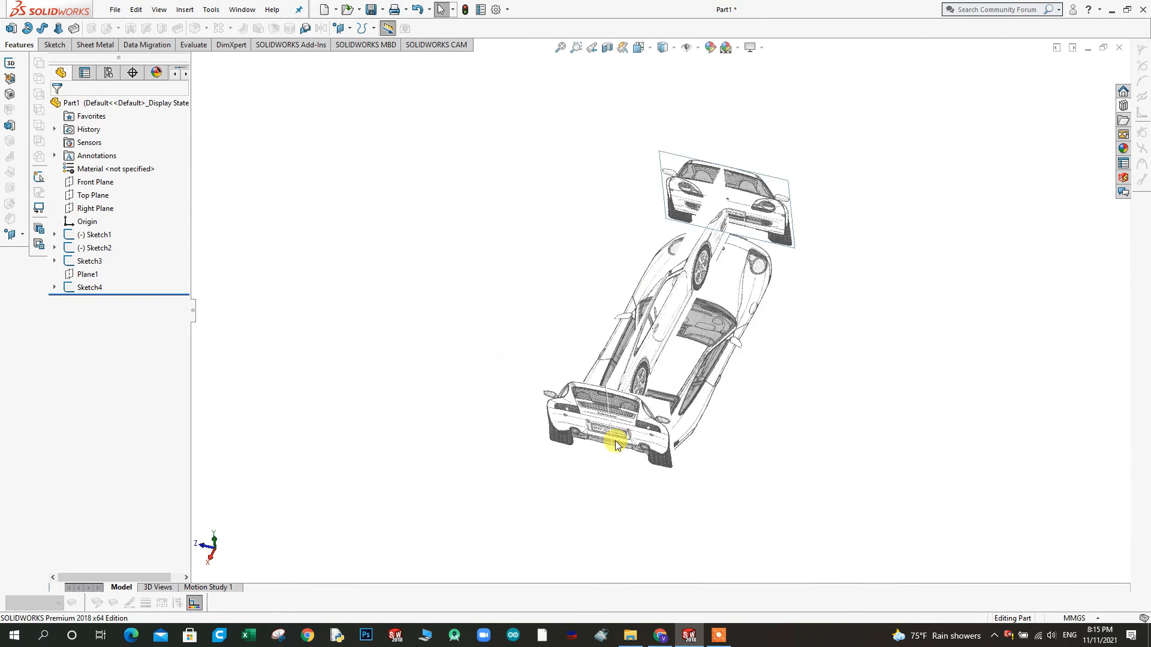
{"action": "double_click", "coordinate": [531, 361]}
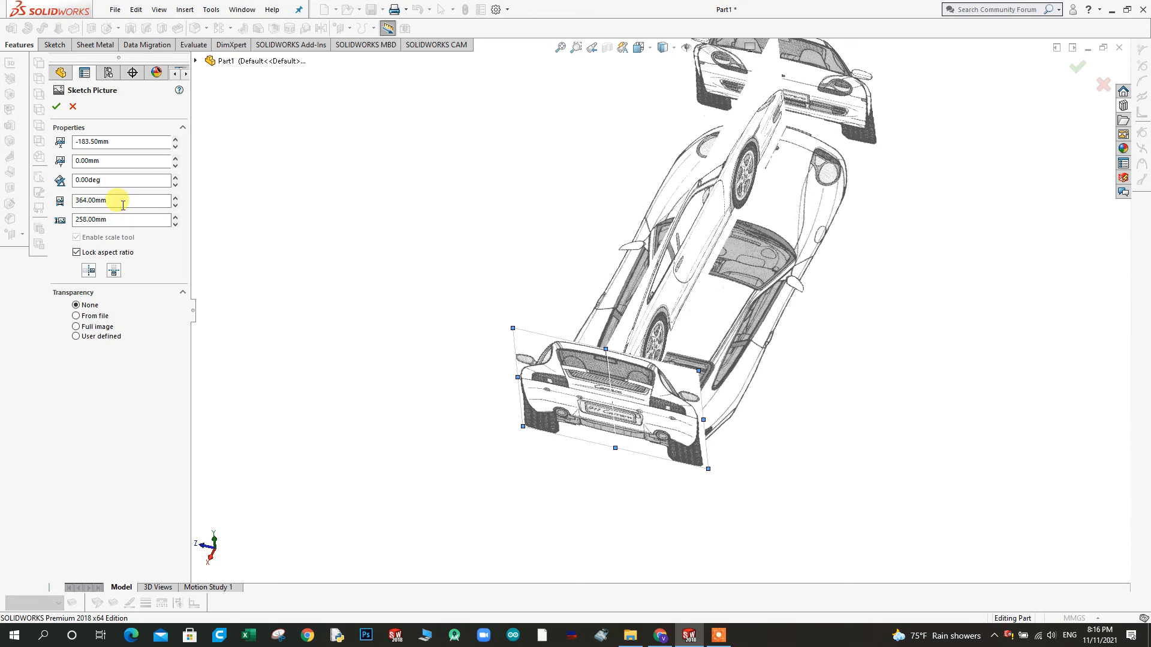
{"action": "double_click", "coordinate": [119, 138]}
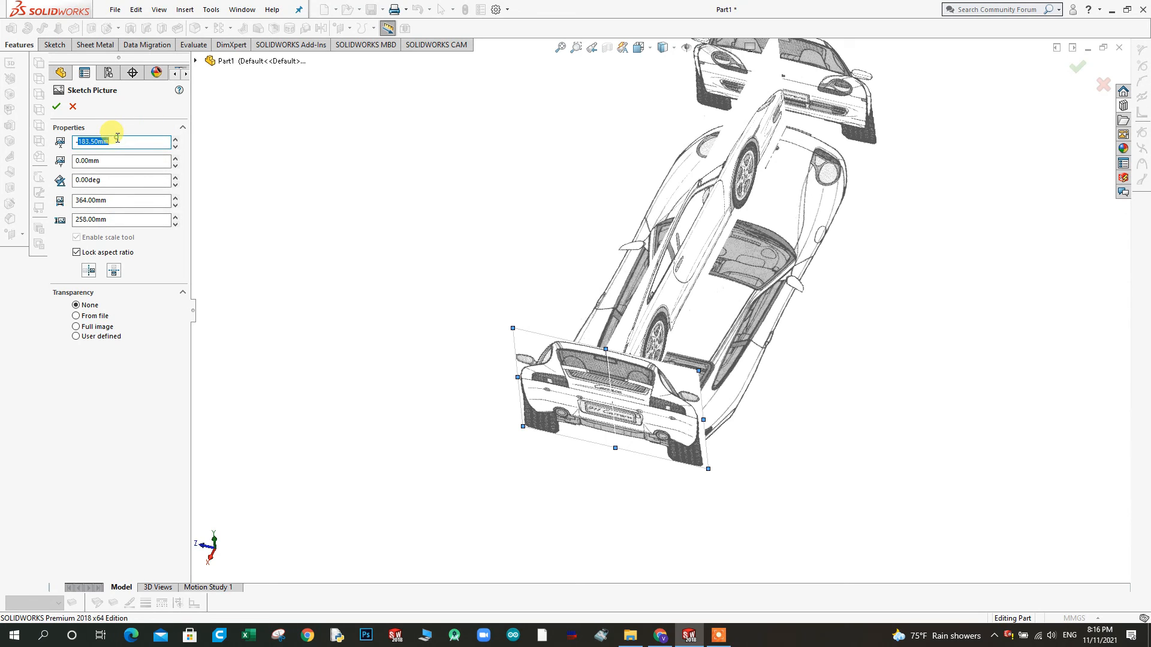
{"action": "type", "text": "-182"}
{"action": "key", "text": "Return"}
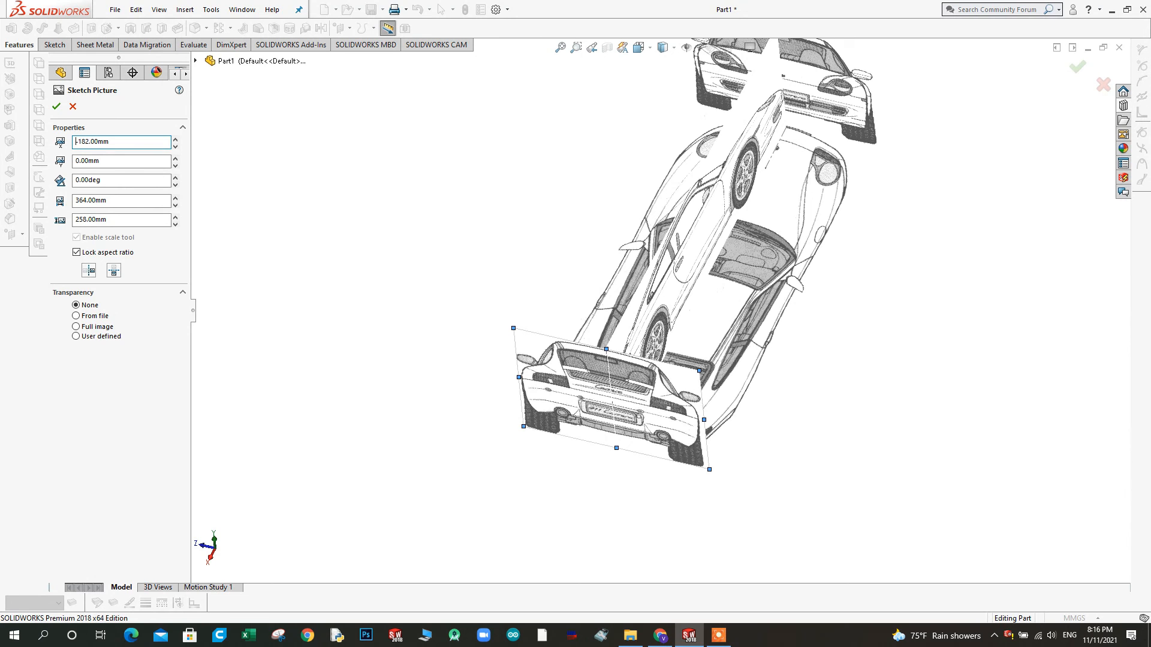
{"action": "left_click", "coordinate": [56, 106]}
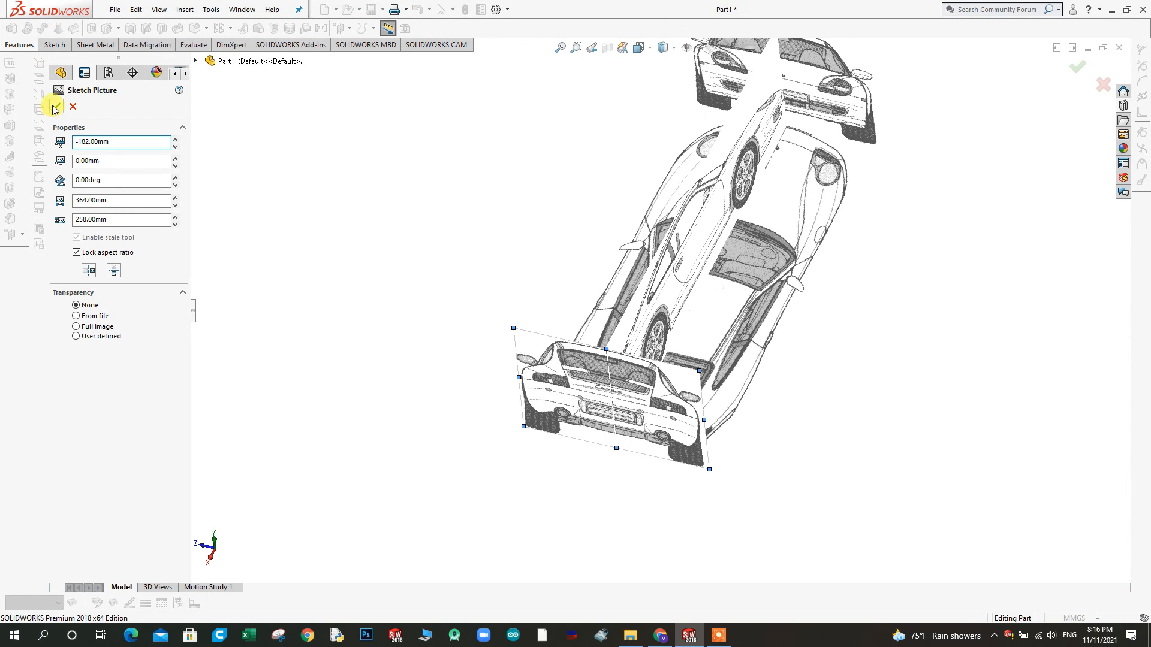
Open the top-view sketch picture's properties, enter -181 mm as its Y position and accept
{"action": "left_click", "coordinate": [358, 380]}
{"action": "mouse_move", "coordinate": [496, 425]}
{"action": "middle_mouse_down"}
{"action": "mouse_move", "coordinate": [599, 380]}
{"action": "mouse_move", "coordinate": [549, 349]}
{"action": "mouse_move", "coordinate": [529, 373]}
{"action": "middle_mouse_up"}
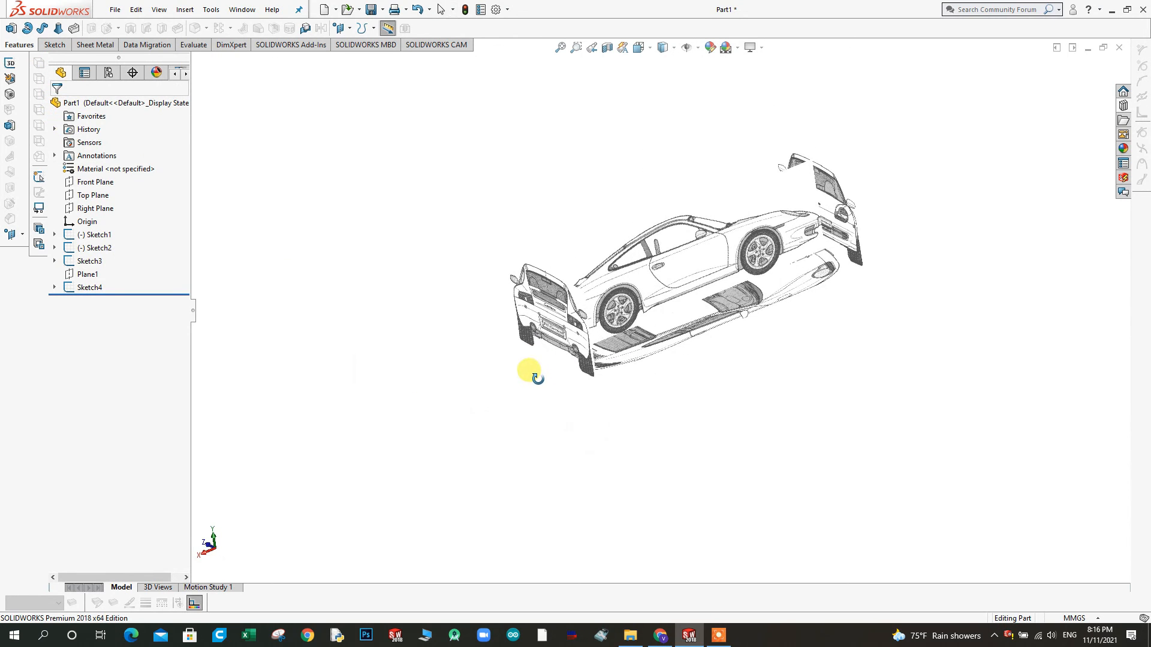
{"action": "left_click", "coordinate": [653, 355]}
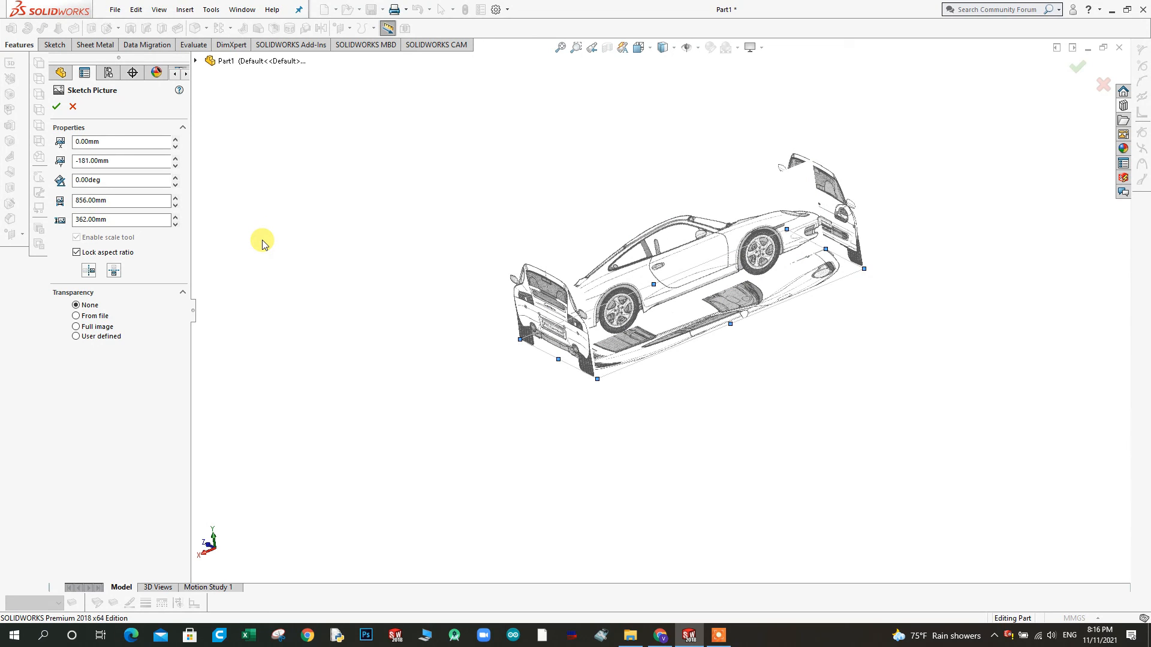
{"action": "left_click", "coordinate": [120, 160]}
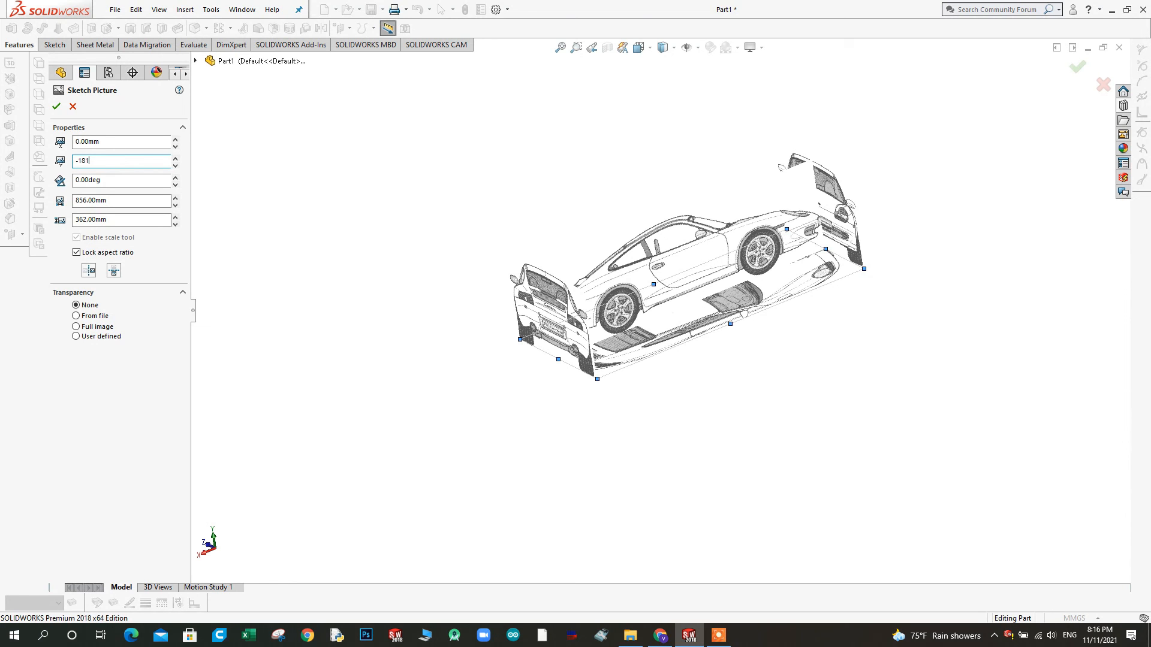
{"action": "left_click", "coordinate": [56, 106]}
Inspect the side, top, front and rear blueprint pictures together from several angles for alignment with each other
{"action": "left_click", "coordinate": [557, 338]}
{"action": "mouse_move", "coordinate": [558, 338]}
{"action": "middle_mouse_down"}
{"action": "mouse_move", "coordinate": [558, 257]}
{"action": "mouse_move", "coordinate": [779, 288]}
{"action": "mouse_move", "coordinate": [887, 319]}
{"action": "mouse_move", "coordinate": [873, 337]}
{"action": "middle_mouse_up"}
{"action": "scroll", "coordinate": [656, 291], "scroll_direction": "down", "scroll_amount": 9}
{"action": "mouse_move", "coordinate": [658, 324]}
{"action": "middle_mouse_down"}
{"action": "mouse_move", "coordinate": [655, 368]}
{"action": "mouse_move", "coordinate": [664, 354]}
{"action": "mouse_move", "coordinate": [617, 257]}
{"action": "mouse_move", "coordinate": [532, 257]}
{"action": "mouse_move", "coordinate": [888, 374]}
{"action": "middle_mouse_up"}
{"action": "scroll", "coordinate": [706, 377], "scroll_direction": "down", "scroll_amount": 6}
{"action": "scroll", "coordinate": [665, 352], "scroll_direction": "up", "scroll_amount": 3}
{"action": "scroll", "coordinate": [665, 355], "scroll_direction": "up", "scroll_amount": 6}
{"action": "scroll", "coordinate": [888, 375], "scroll_direction": "up", "scroll_amount": 4}
{"action": "scroll", "coordinate": [886, 331], "scroll_direction": "down", "scroll_amount": 4}
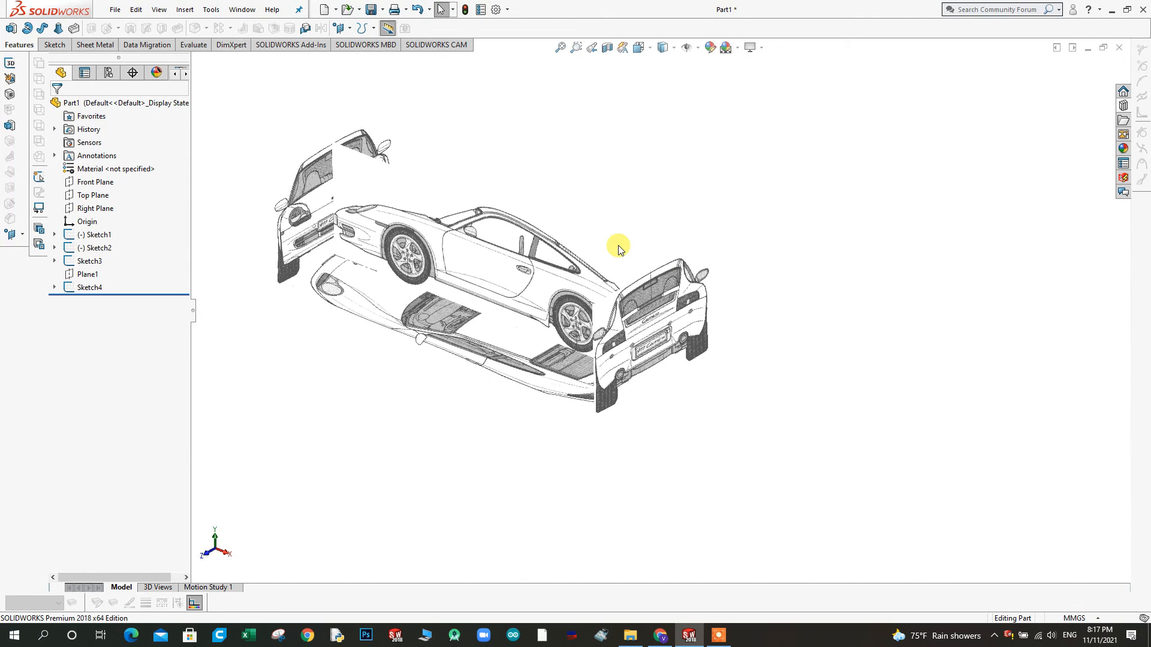
{"action": "scroll", "coordinate": [622, 234], "scroll_direction": "up", "scroll_amount": 5}
{"action": "scroll", "coordinate": [609, 241], "scroll_direction": "down", "scroll_amount": 2}
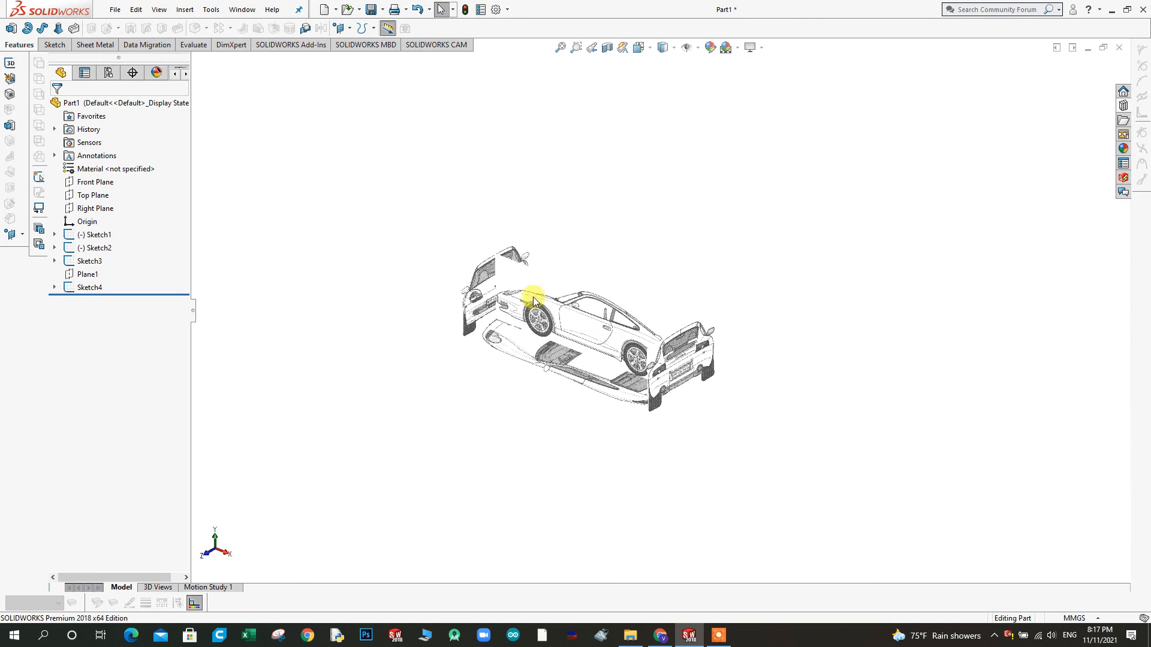
Save the part as Part1 in the folder Video Player\14.Car Design\2.Porch 911 on Local Disk (D:)
{"action": "left_click", "coordinate": [115, 10]}
{"action": "left_click", "coordinate": [146, 141]}
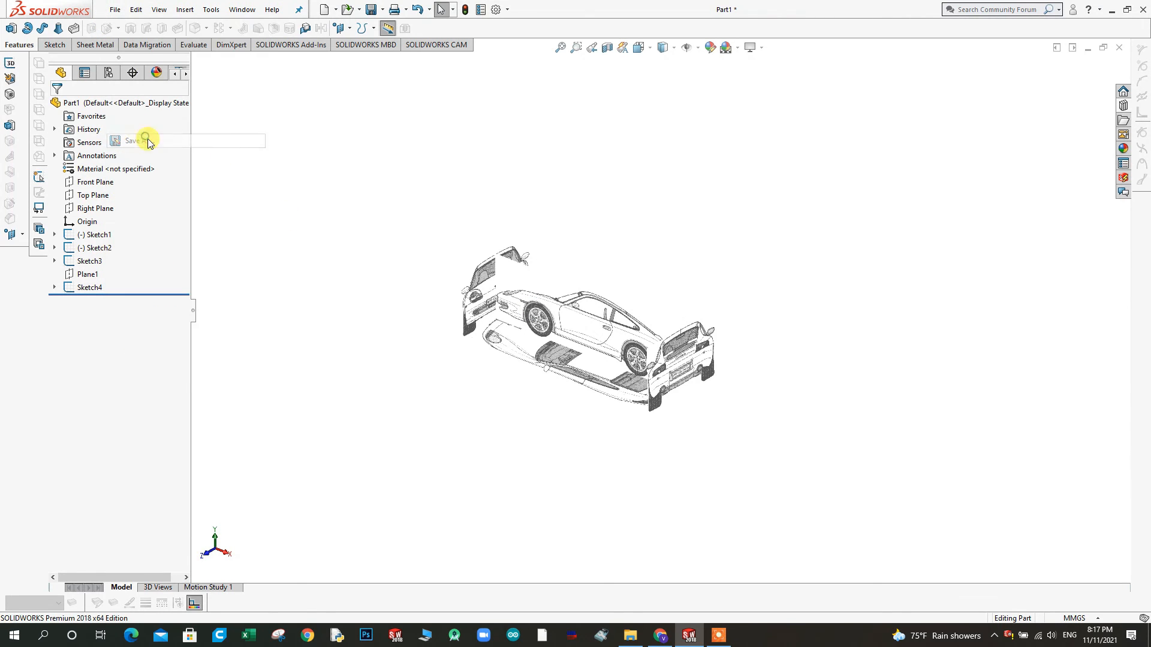
{"action": "left_click", "coordinate": [438, 191]}
{"action": "left_click", "coordinate": [438, 191]}
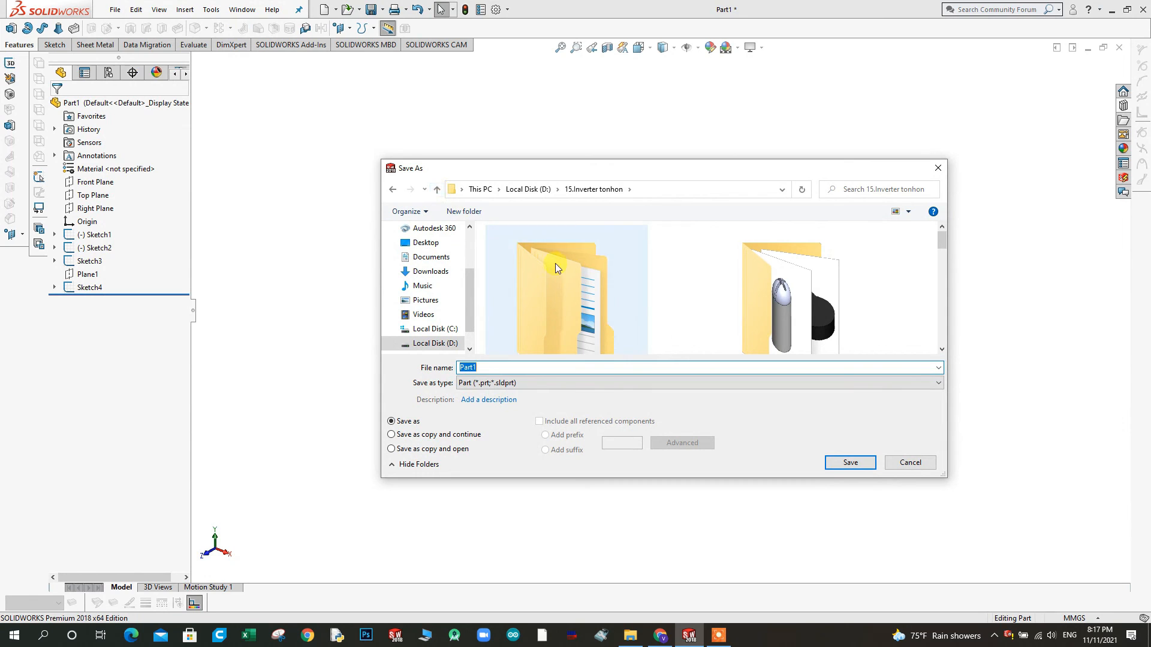
{"action": "left_click", "coordinate": [437, 191]}
{"action": "scroll", "coordinate": [719, 324], "scroll_direction": "down", "scroll_amount": 1}
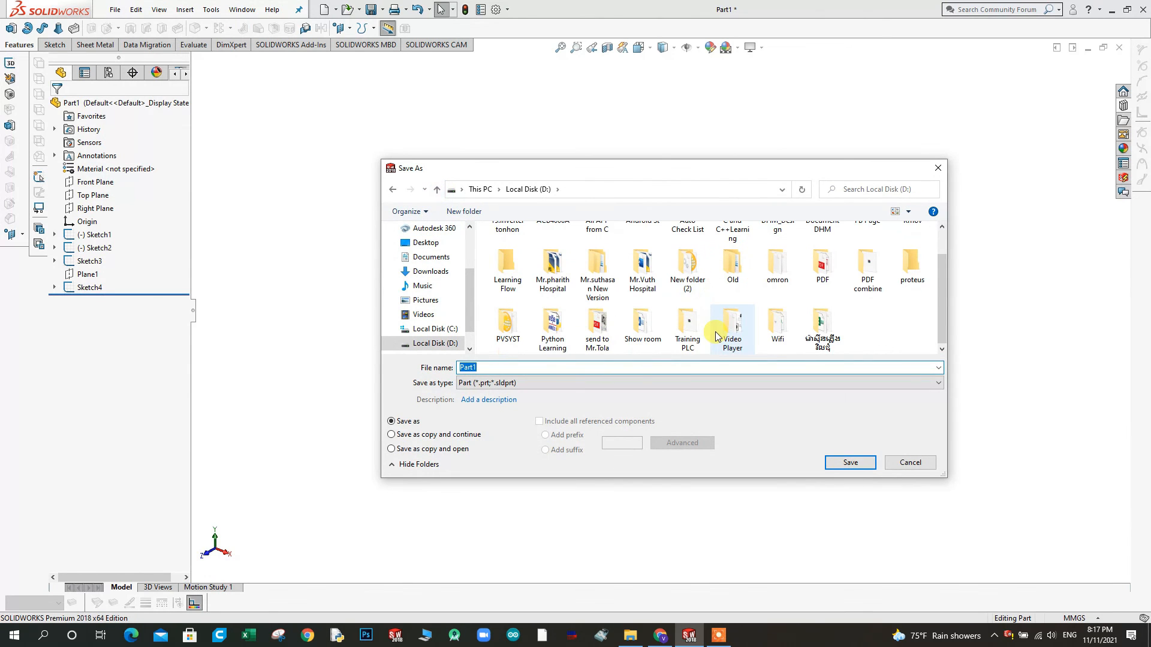
{"action": "double_click", "coordinate": [733, 335]}
{"action": "scroll", "coordinate": [731, 334], "scroll_direction": "down", "scroll_amount": 3}
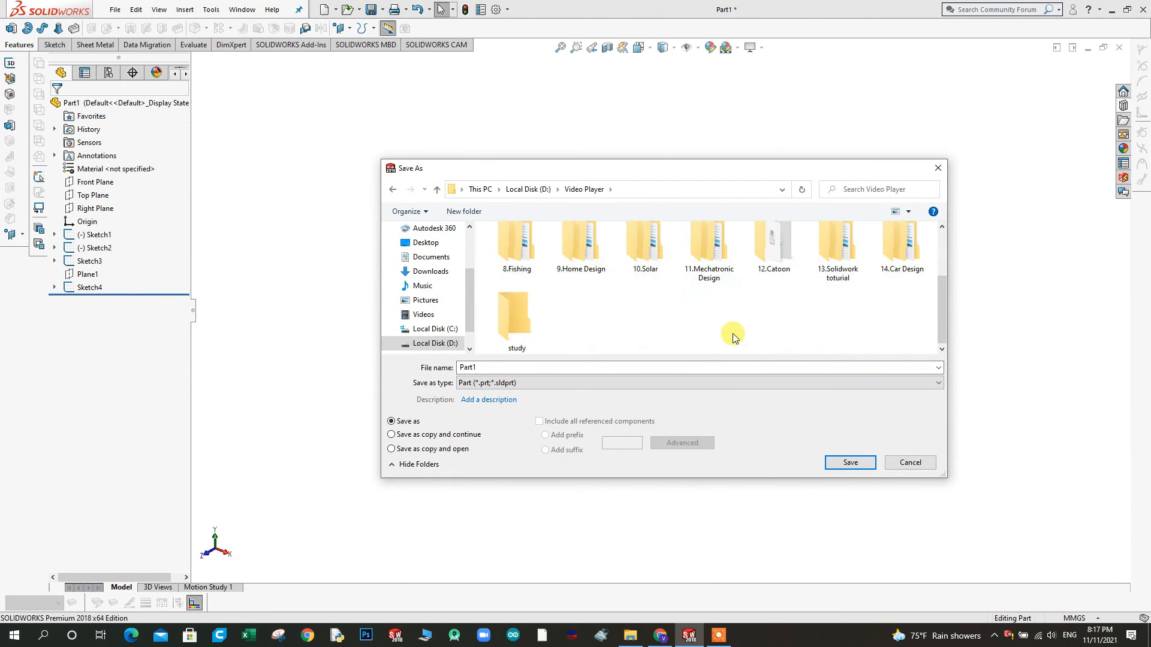
{"action": "double_click", "coordinate": [903, 255]}
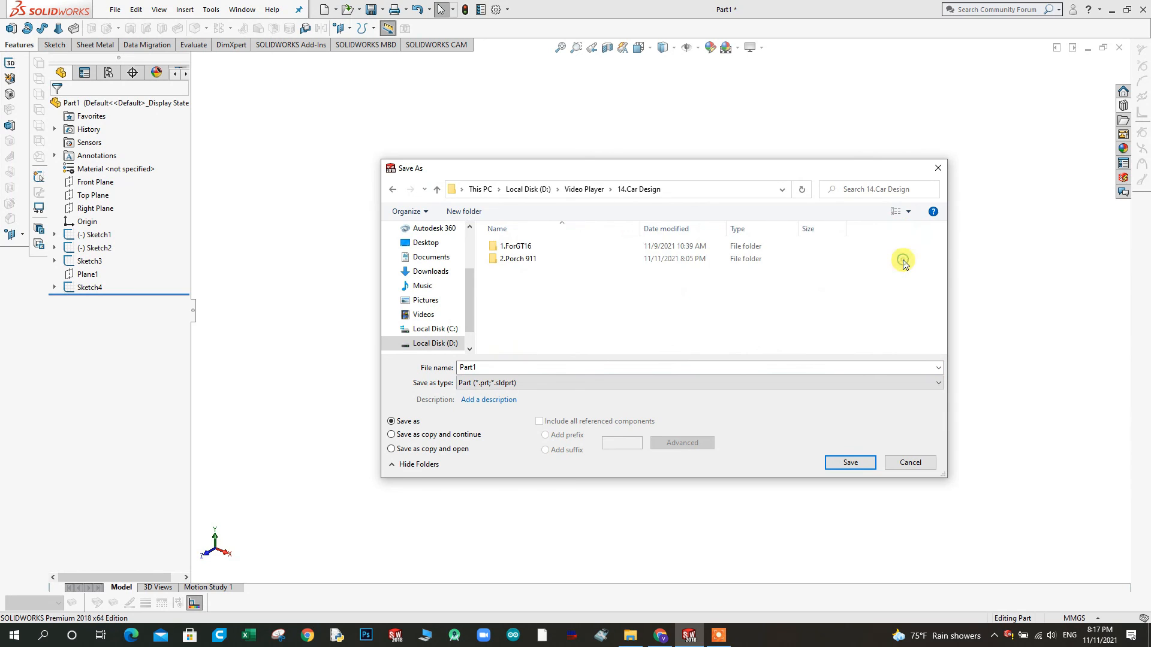
{"action": "double_click", "coordinate": [537, 265]}
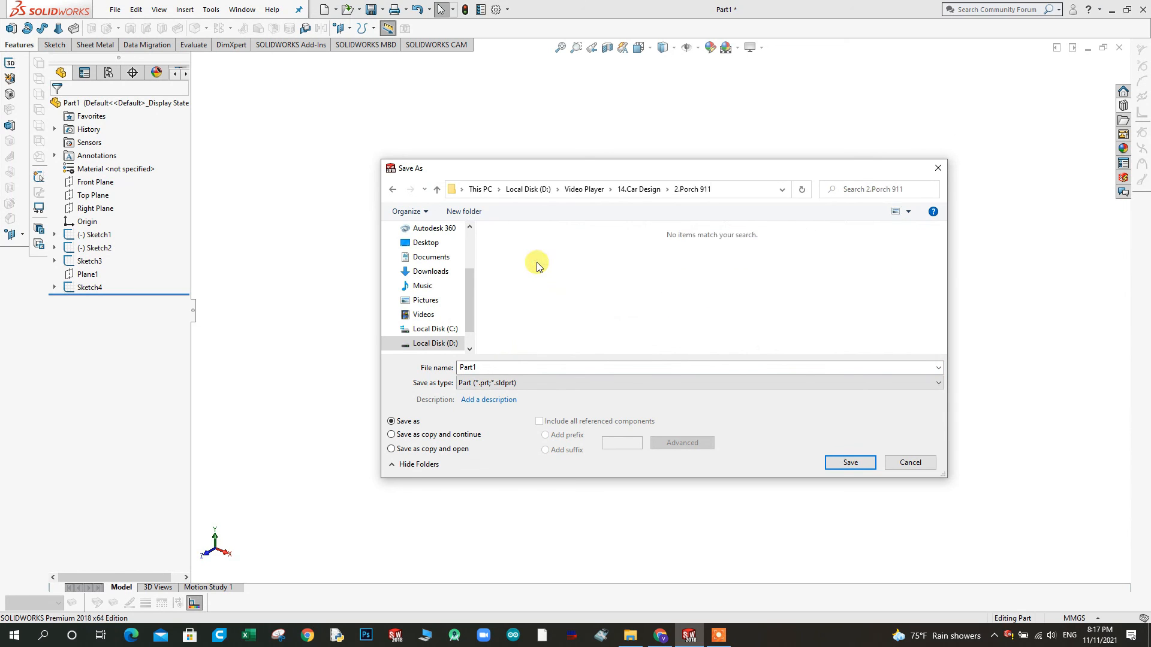
{"action": "left_click", "coordinate": [850, 463]}
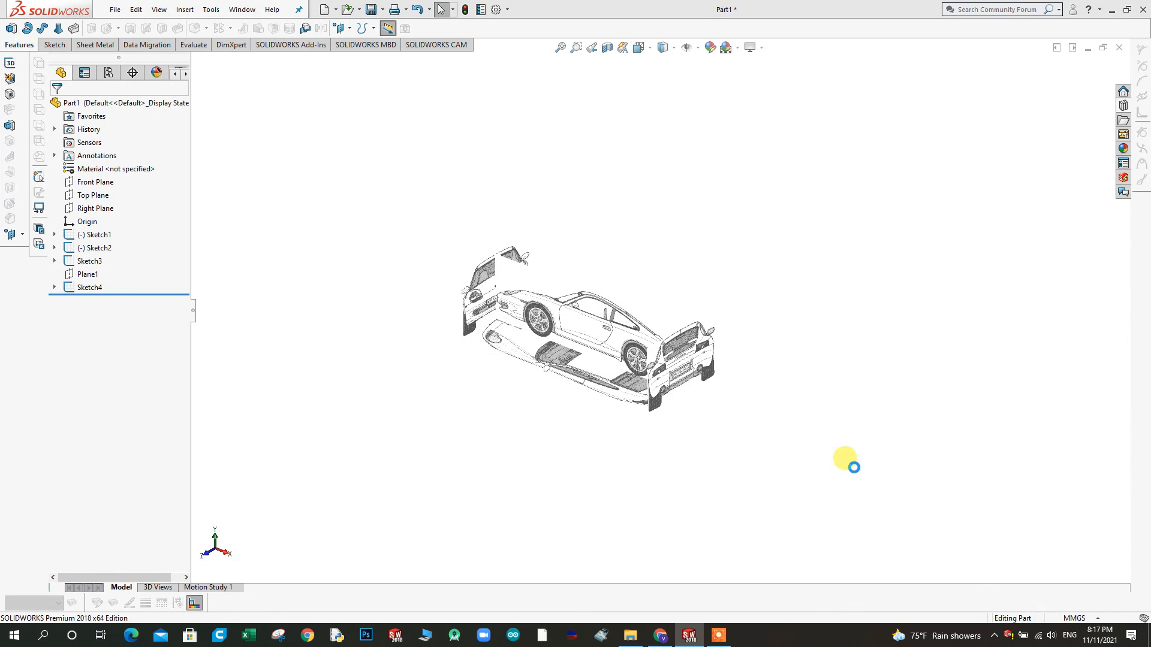
View the saved blueprint arrangement once more from an angle and close the program
{"action": "scroll", "coordinate": [564, 346], "scroll_direction": "up", "scroll_amount": 3}
{"action": "middle_click_drag", "start_coordinate": [563, 347], "coordinate": [587, 309]}
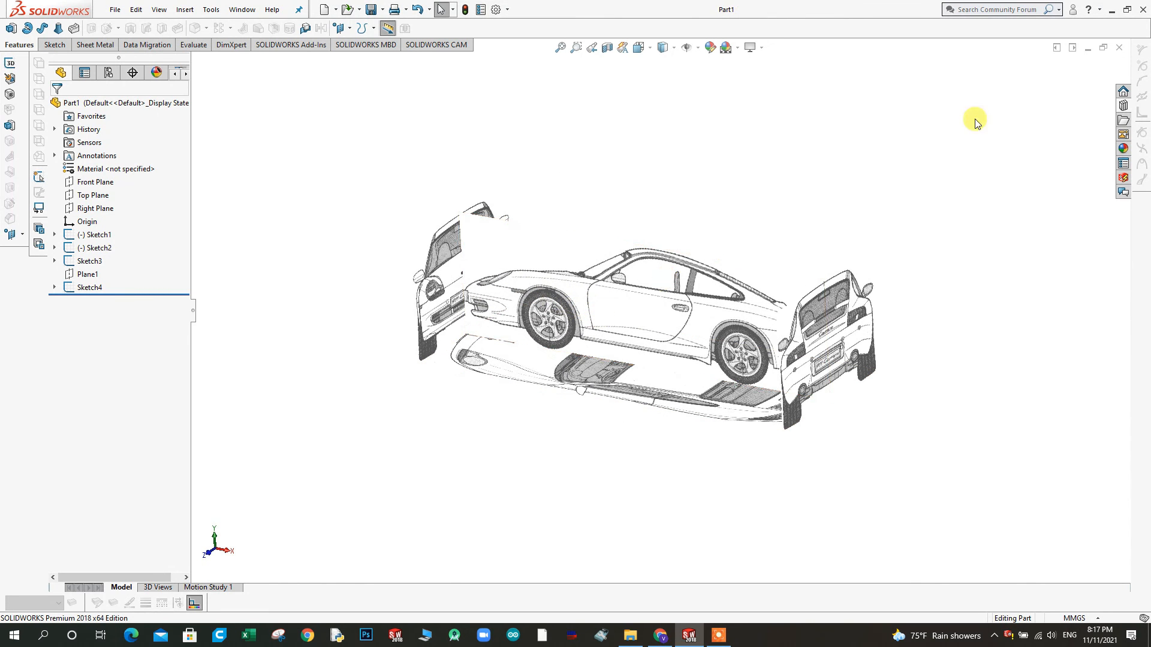
{"action": "left_click", "coordinate": [1143, 11]}
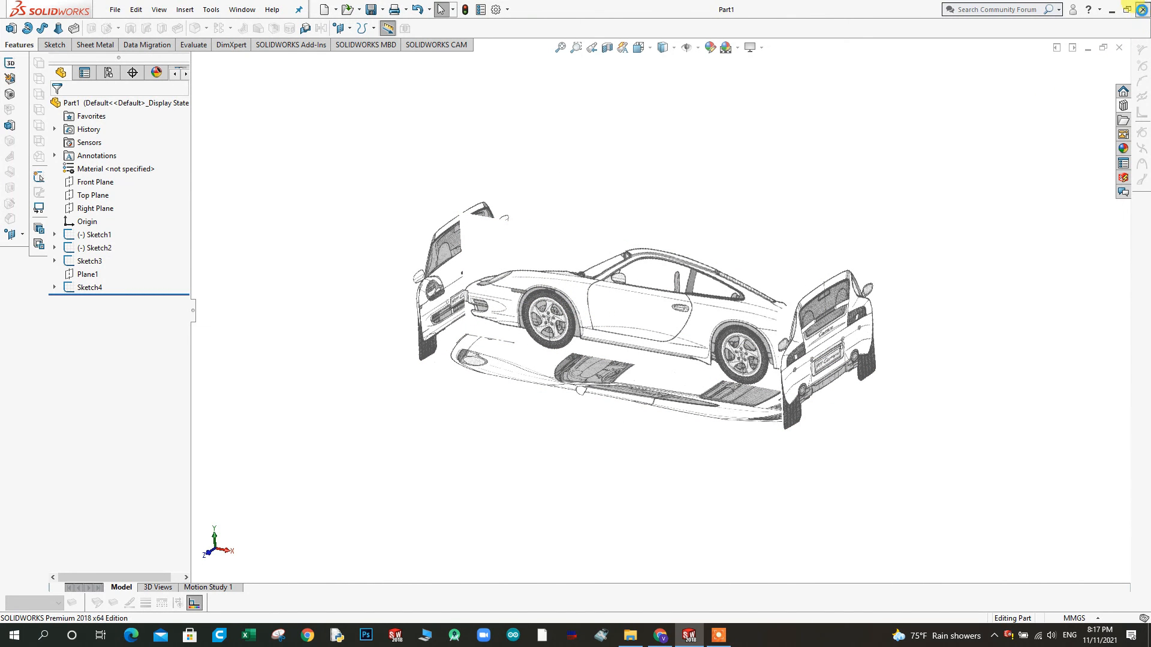